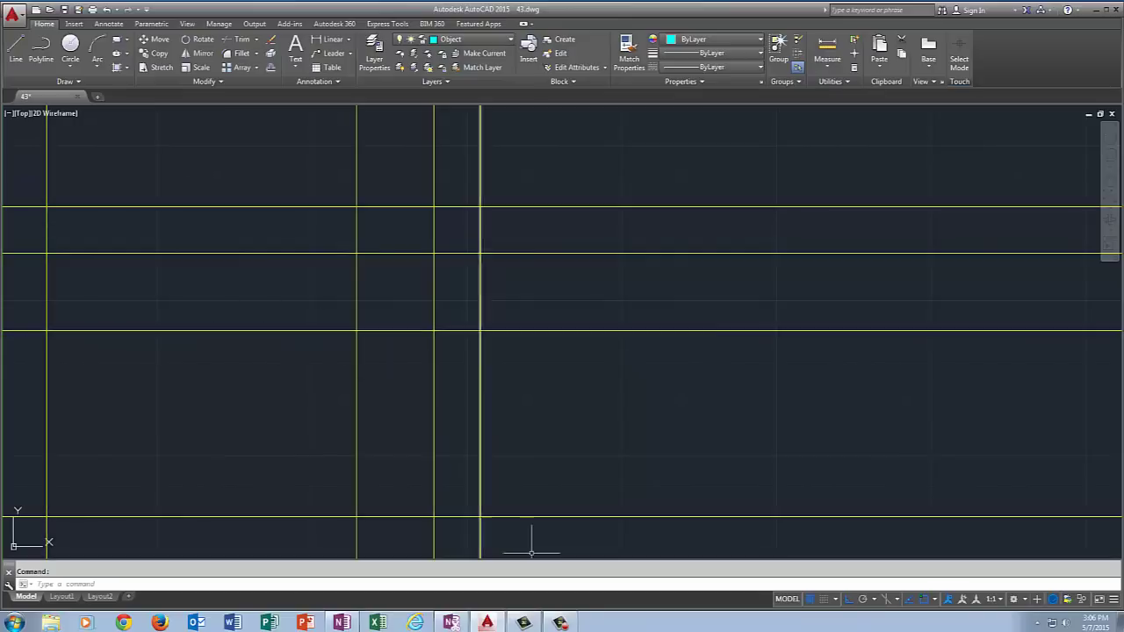
- Check the active object snap modes in the object snap settings and accept them as they are
{"action": "left_click", "coordinate": [935, 600]}
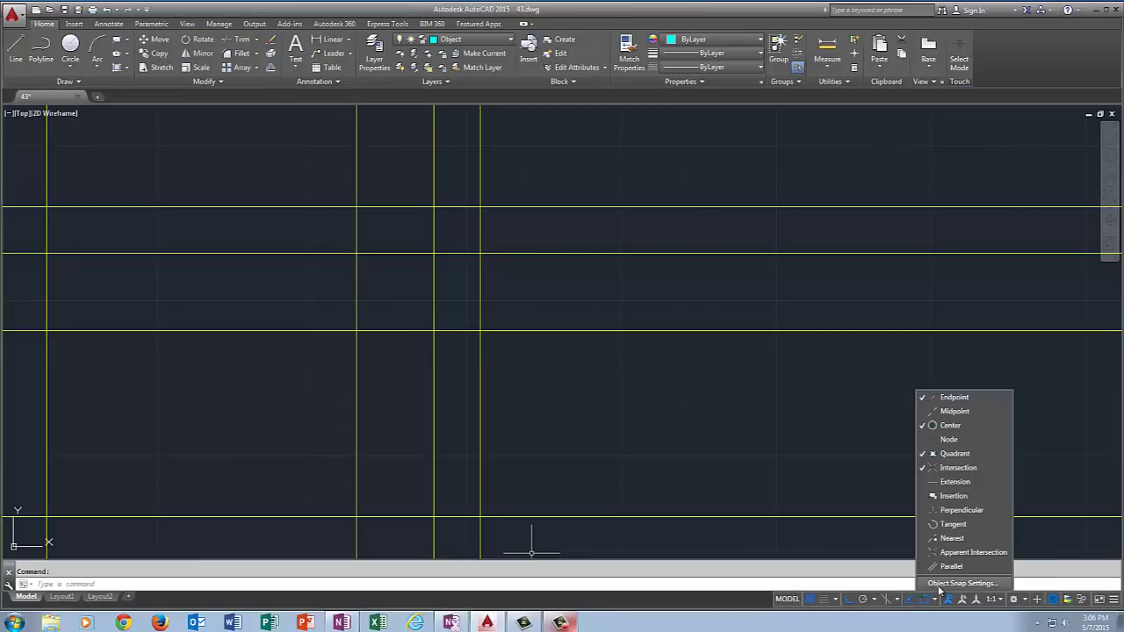
{"action": "left_click", "coordinate": [940, 585]}
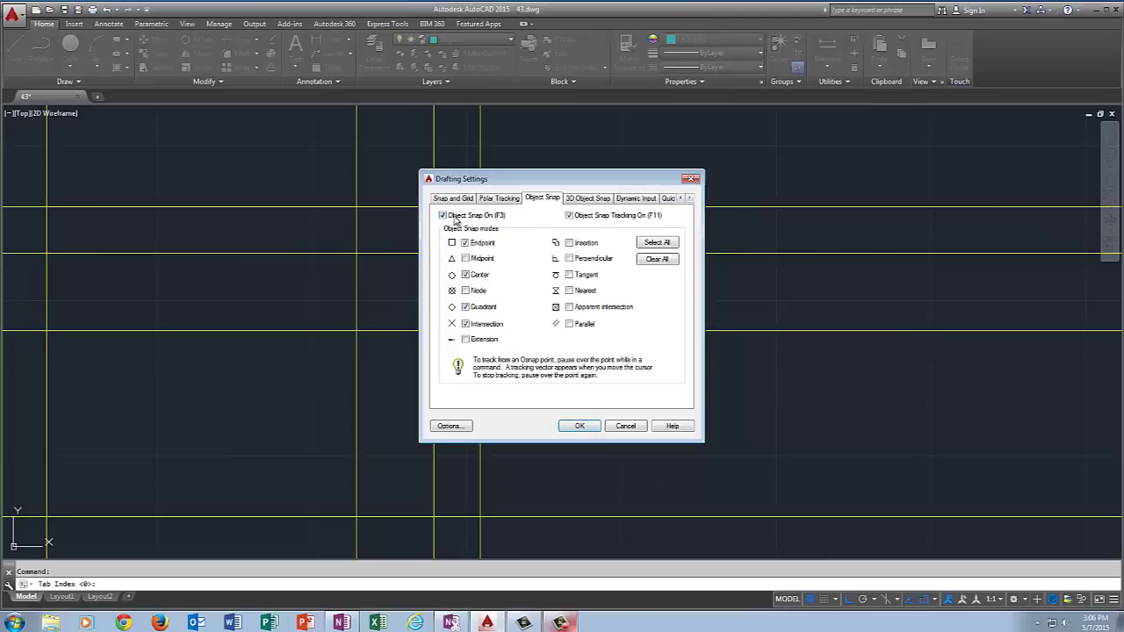
{"action": "left_click", "coordinate": [579, 426]}
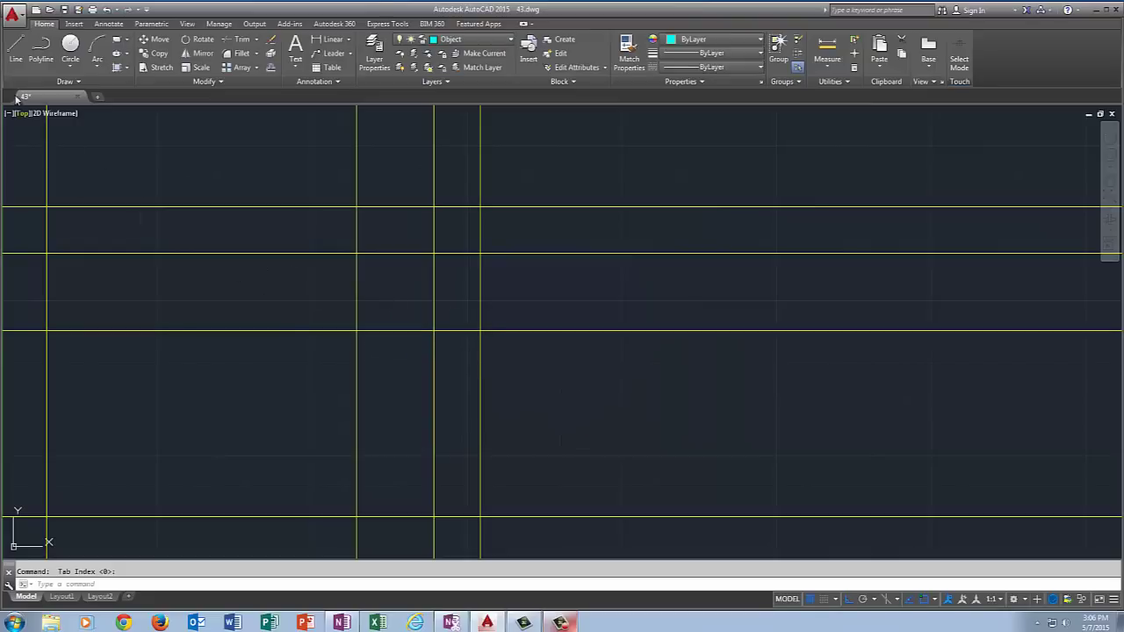
- Draw the front view's rectangular outline with lines through the intersections of the lower-left construction lines
{"action": "left_click", "coordinate": [12, 62]}
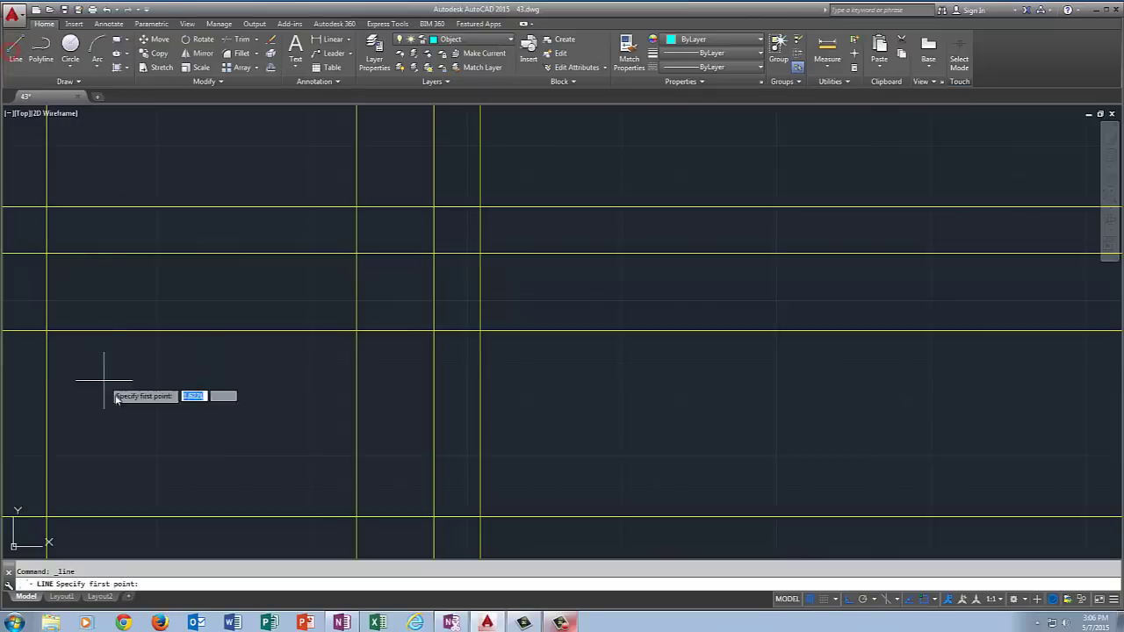
{"action": "left_click", "coordinate": [47, 331]}
{"action": "left_click", "coordinate": [357, 332]}
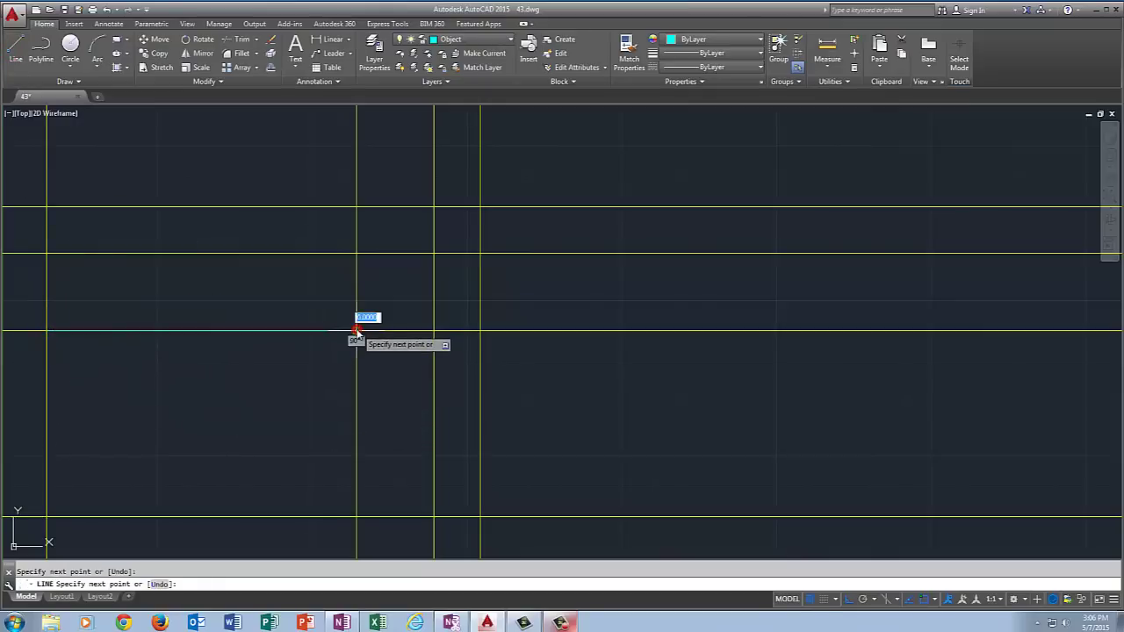
{"action": "left_click", "coordinate": [357, 517]}
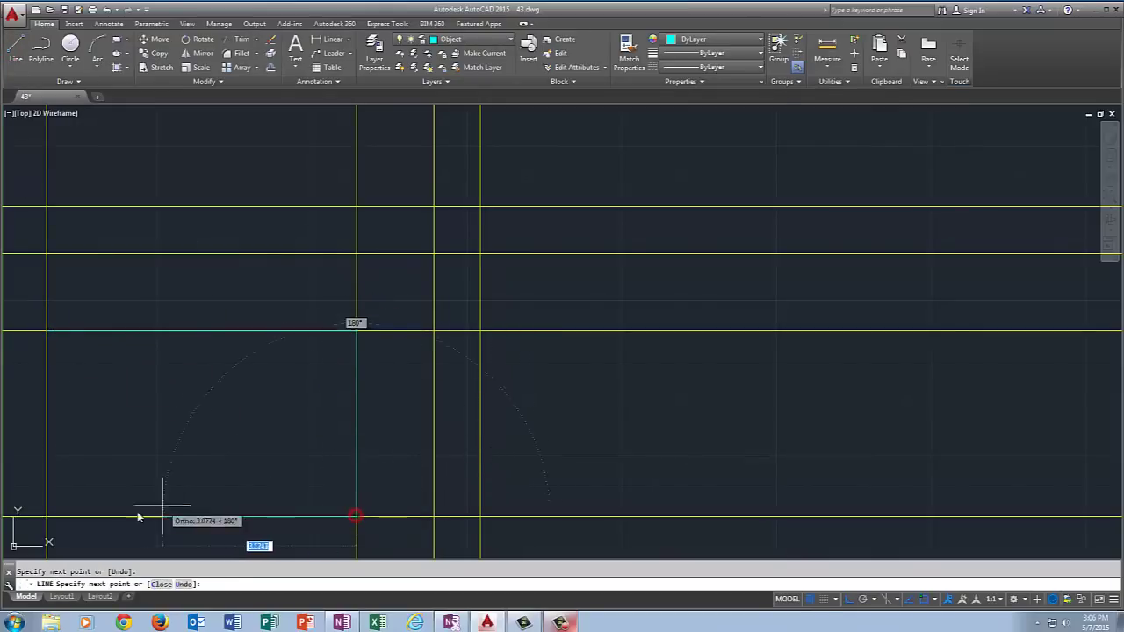
{"action": "left_click", "coordinate": [45, 518]}
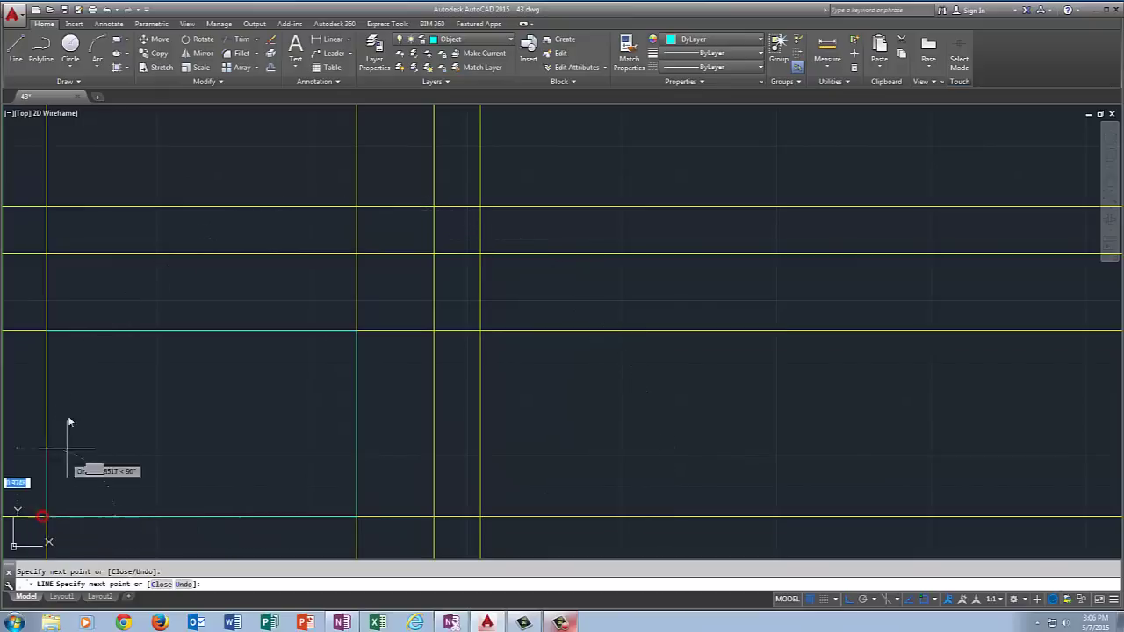
{"action": "left_click", "coordinate": [45, 334]}
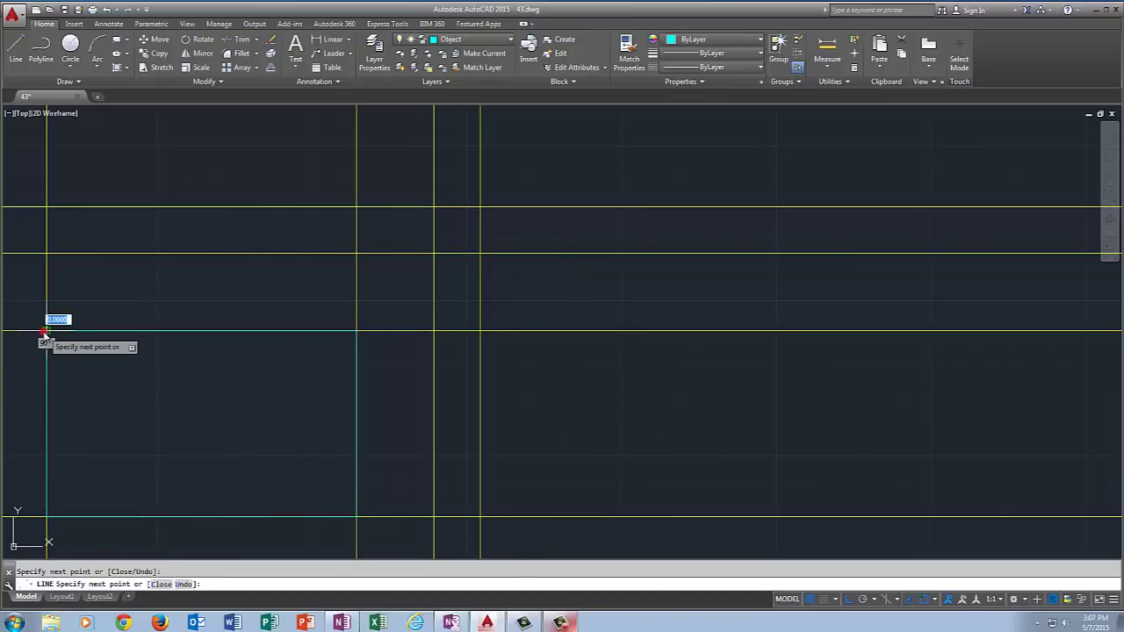
{"action": "right_click", "coordinate": [91, 341]}
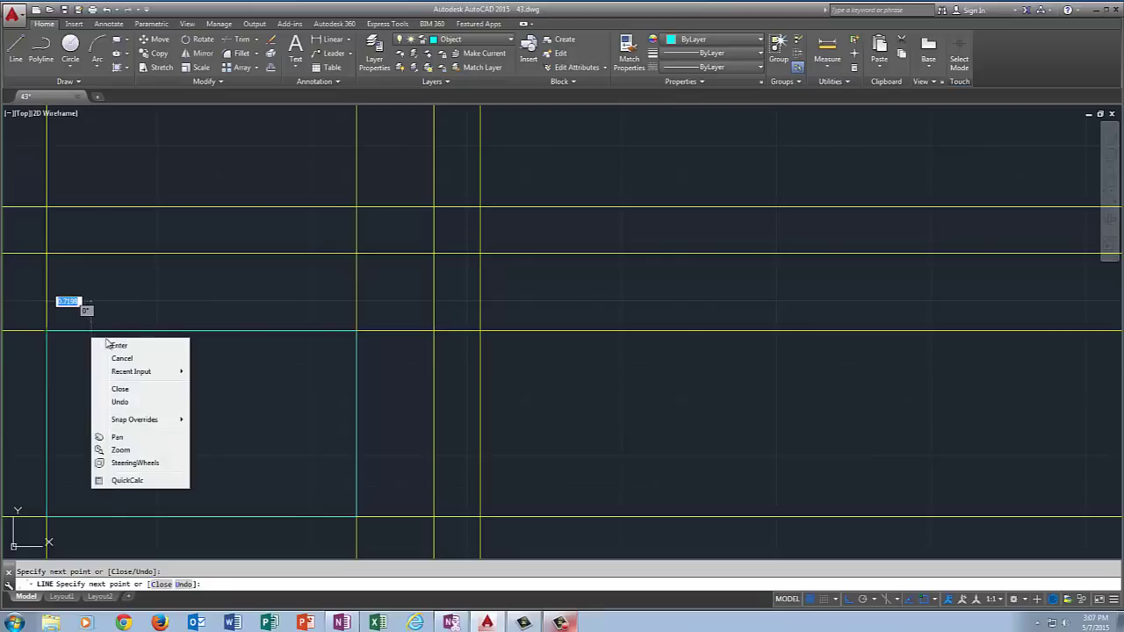
{"action": "left_click", "coordinate": [115, 348]}
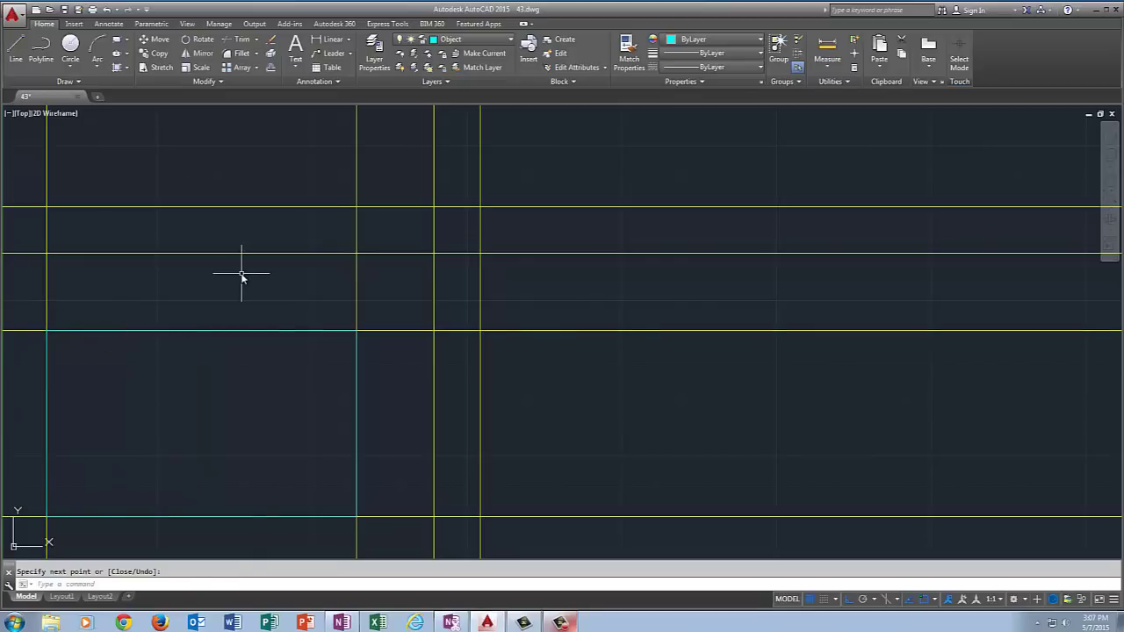
- Draw the top view's rectangular outline with lines between the two upper horizontal construction lines, directly above the front view
{"action": "left_click", "coordinate": [16, 49]}
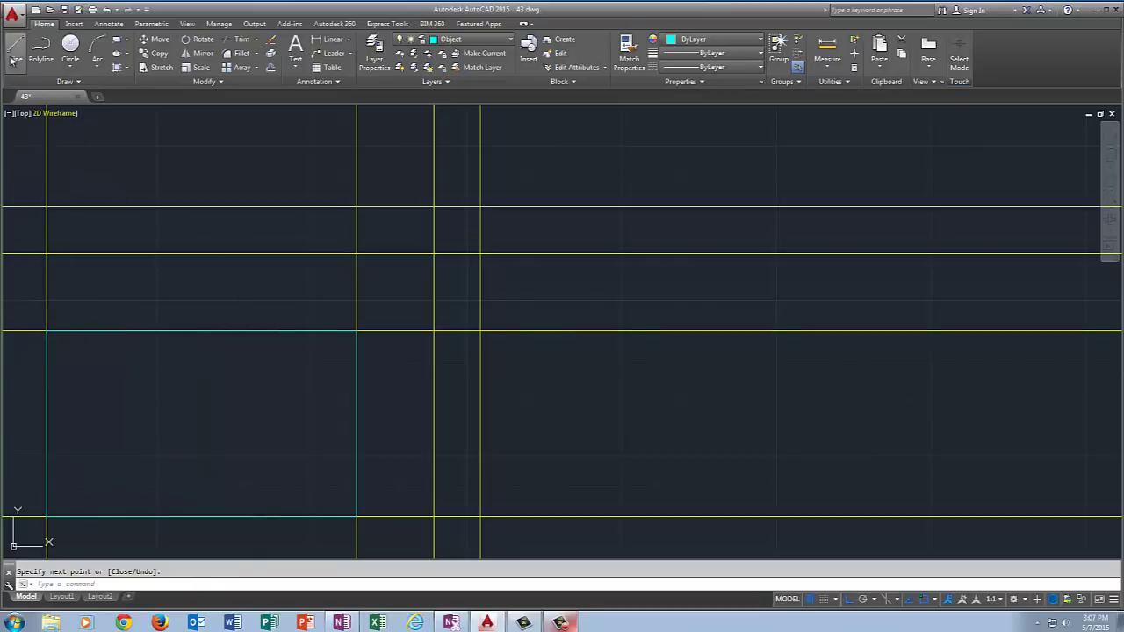
{"action": "left_click", "coordinate": [47, 208]}
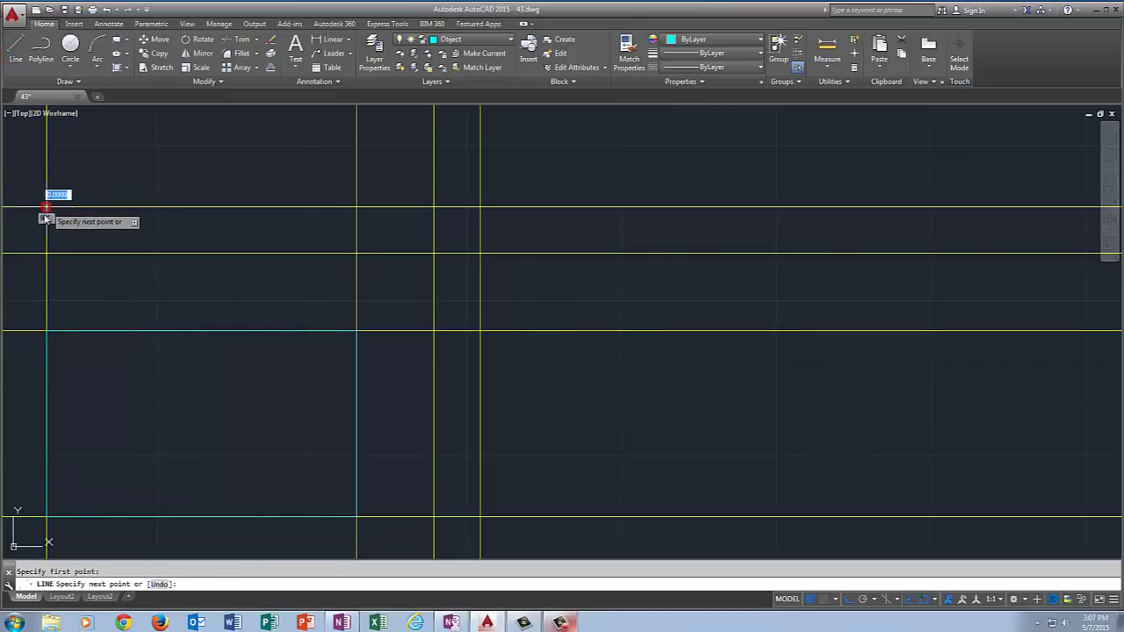
{"action": "left_click", "coordinate": [46, 253]}
{"action": "left_click", "coordinate": [355, 233]}
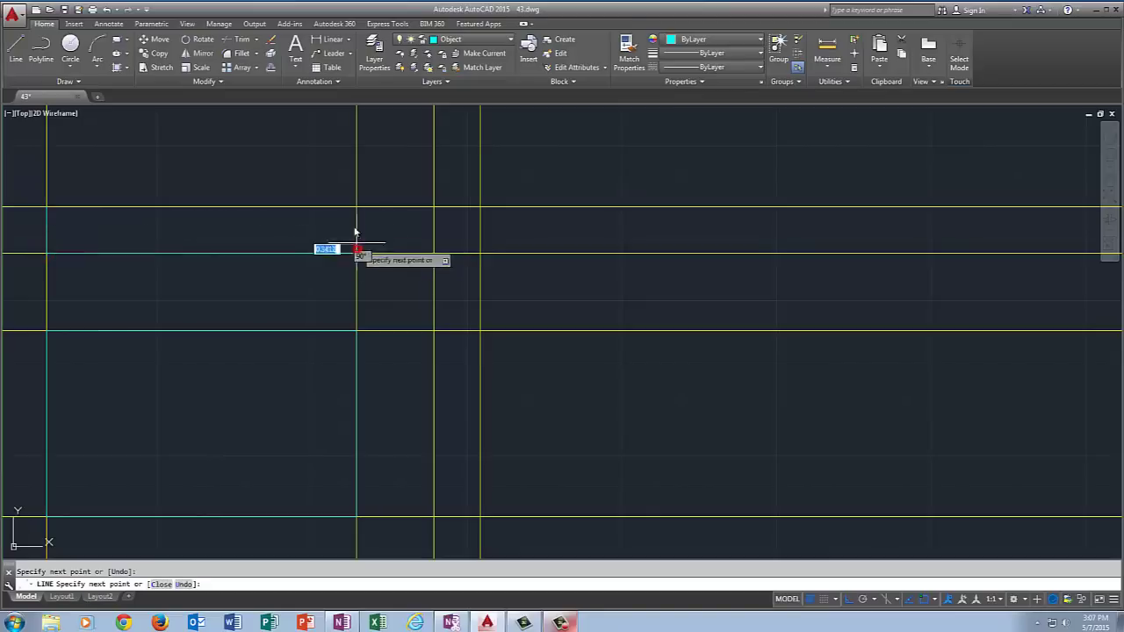
{"action": "left_click", "coordinate": [356, 208]}
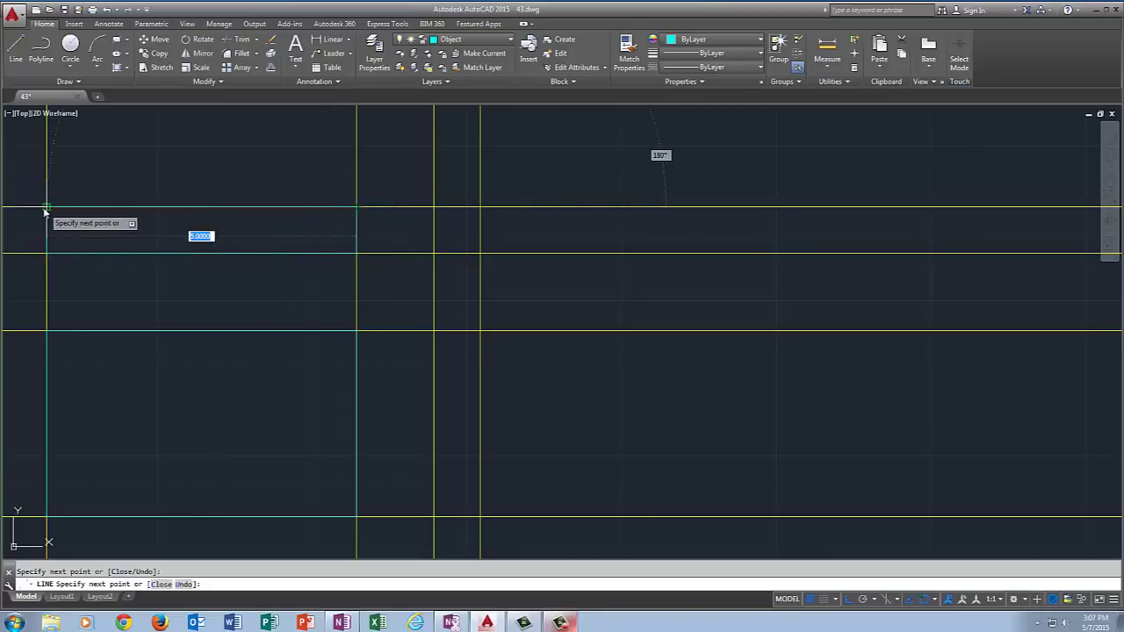
{"action": "left_click", "coordinate": [46, 210]}
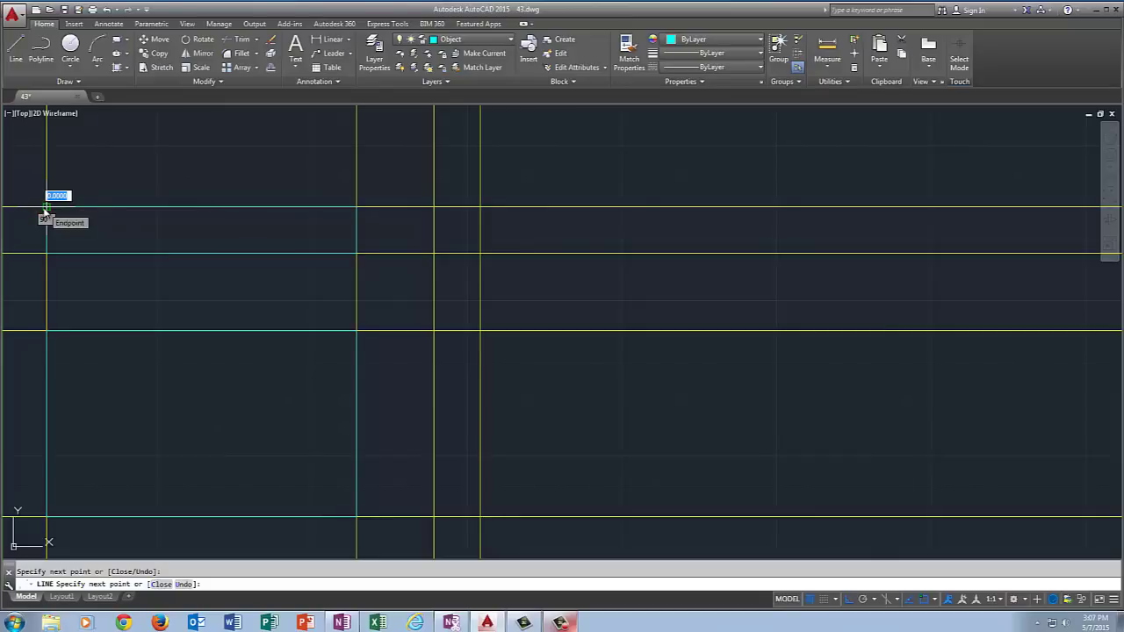
{"action": "key", "text": "Escape"}
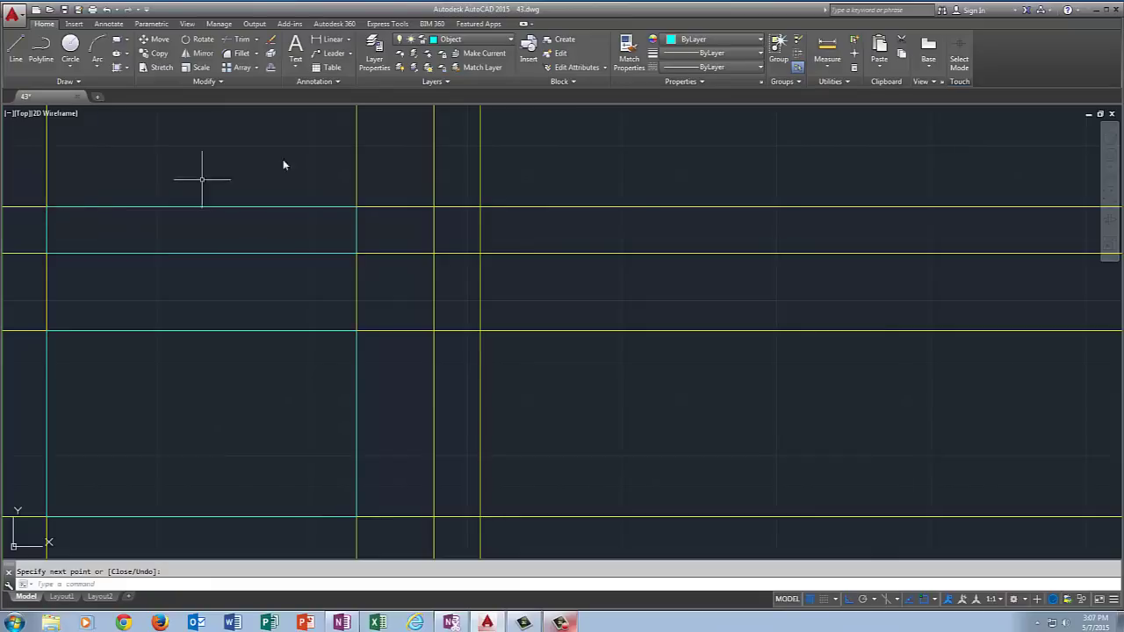
- Draw the side view's narrow rectangular outline with lines between the two rightmost vertical construction lines, level with the front view
{"action": "left_click", "coordinate": [14, 53]}
{"action": "left_click", "coordinate": [433, 331]}
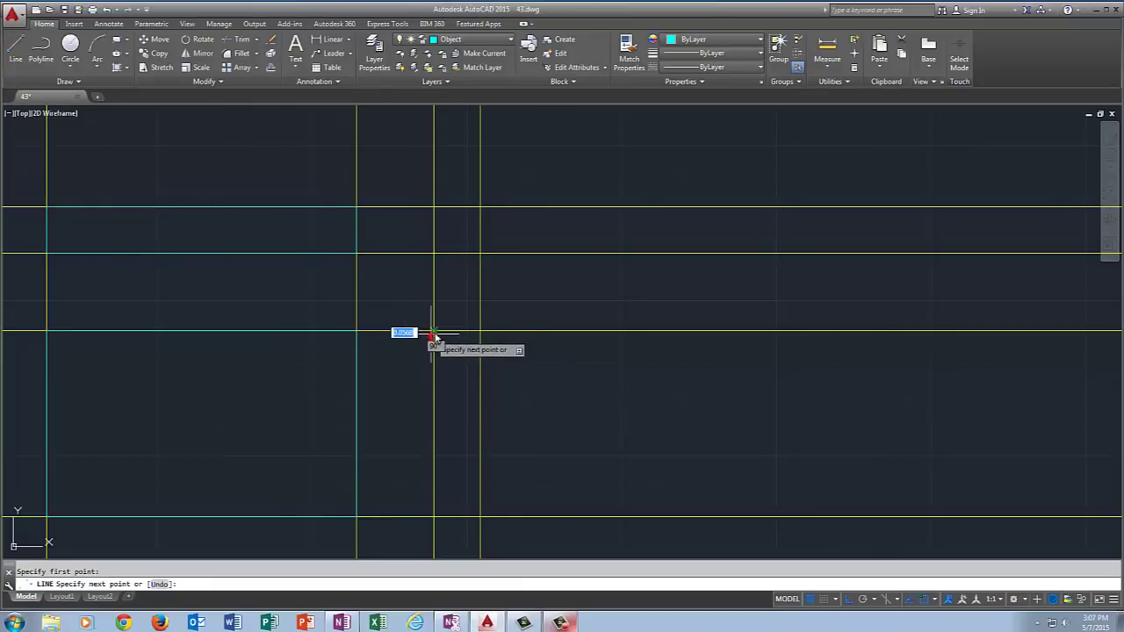
{"action": "left_click", "coordinate": [479, 330]}
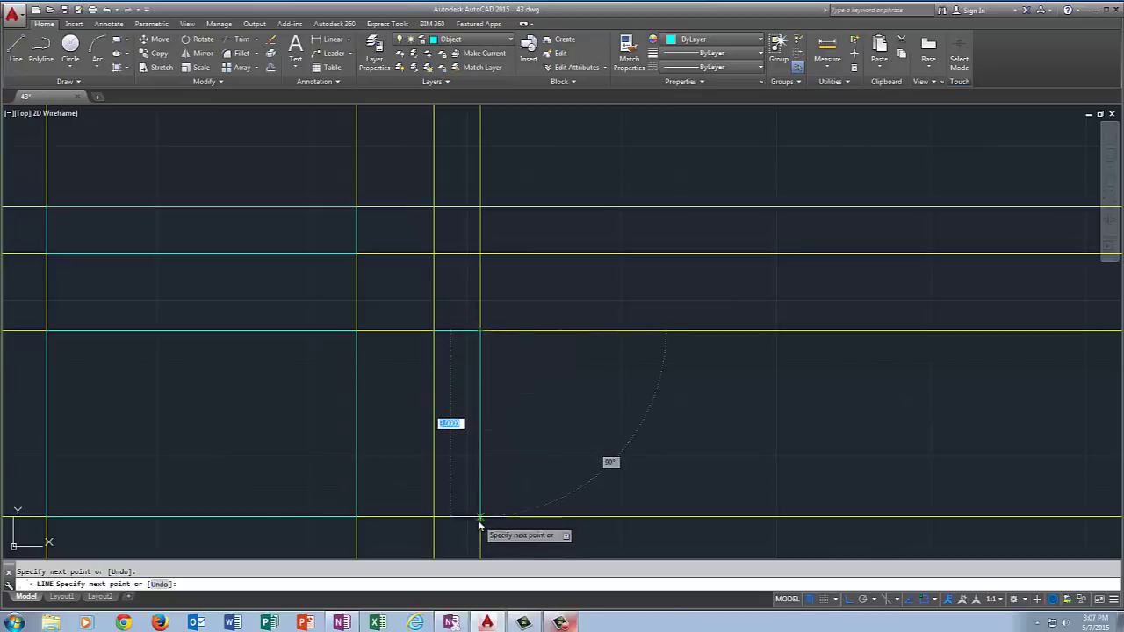
{"action": "left_click", "coordinate": [480, 516]}
{"action": "left_click", "coordinate": [432, 518]}
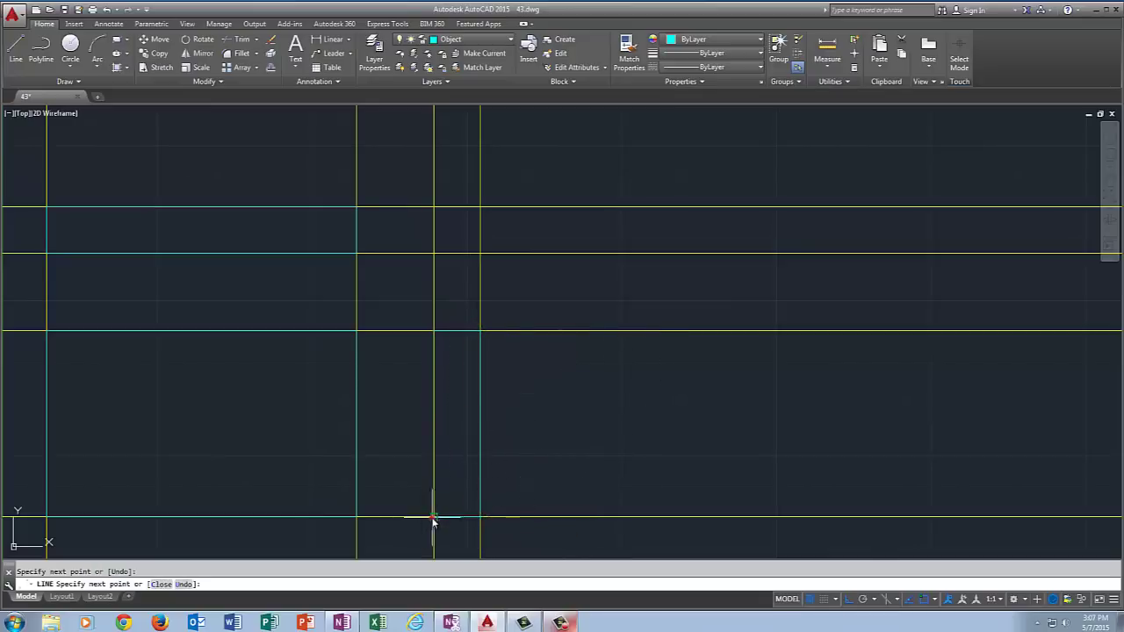
{"action": "left_click", "coordinate": [434, 331]}
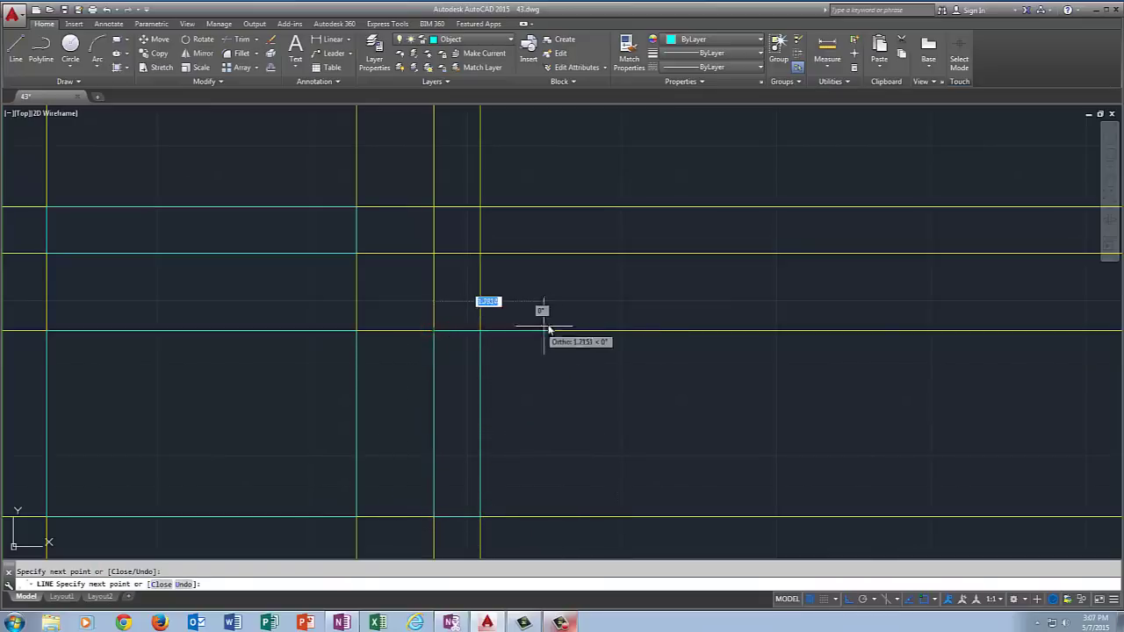
{"action": "right_click", "coordinate": [449, 289]}
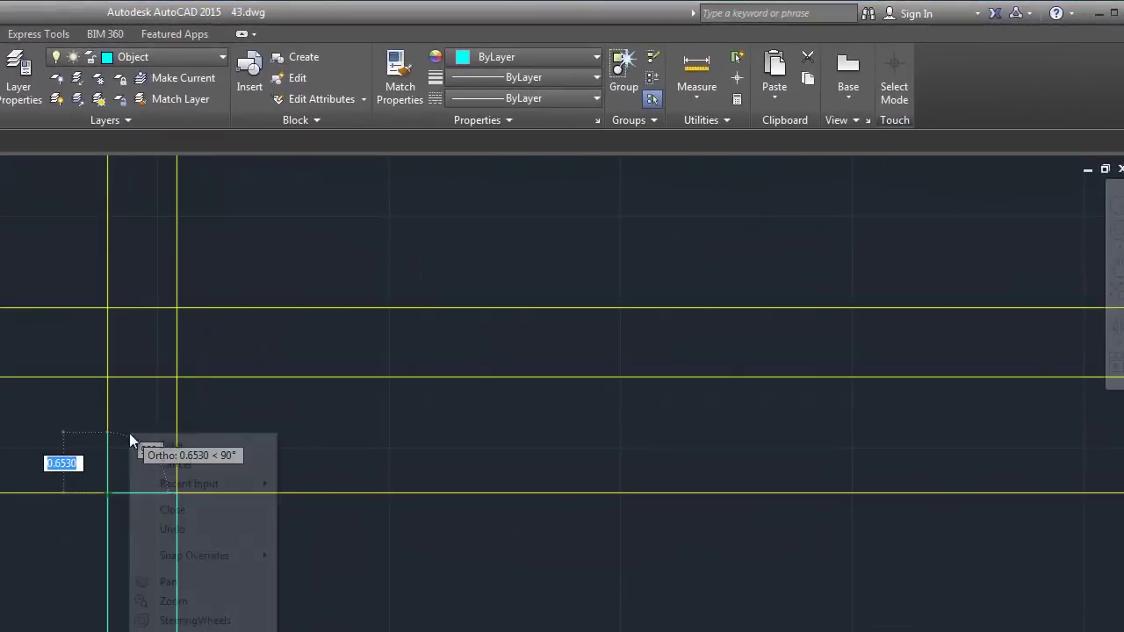
{"action": "left_click", "coordinate": [173, 446]}
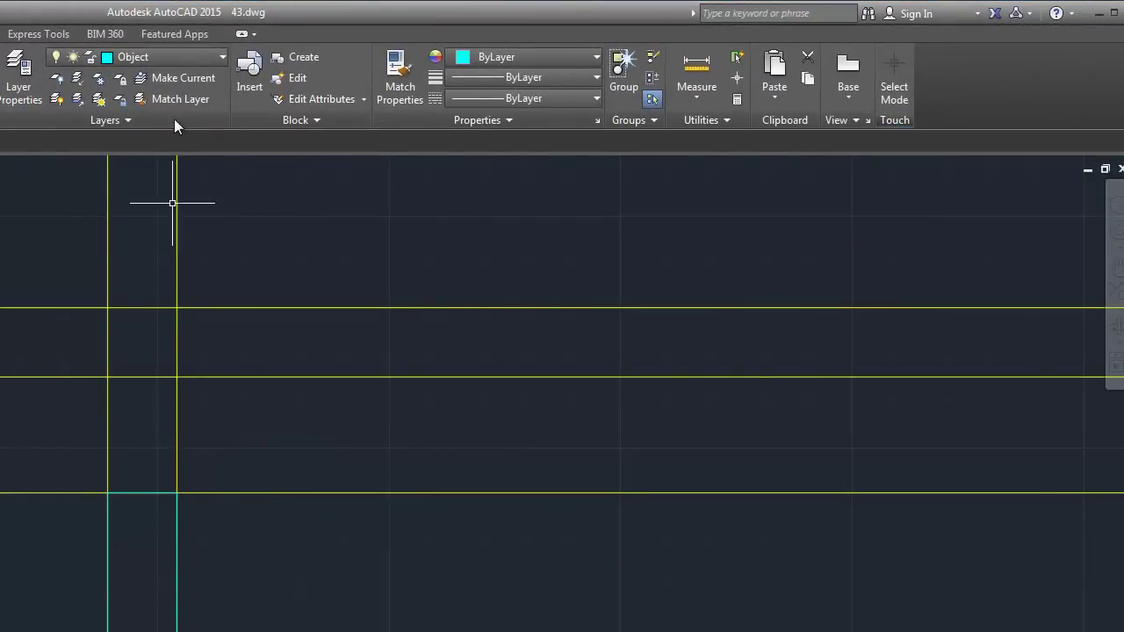
- Turn off the Construction layer
{"action": "left_click", "coordinate": [224, 58]}
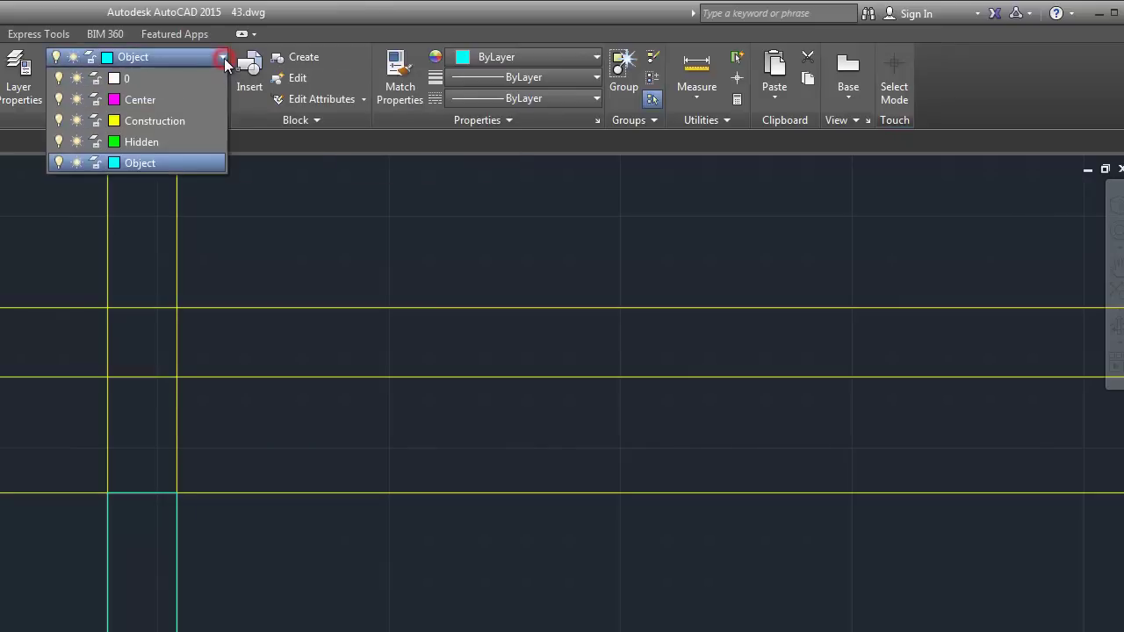
{"action": "left_click", "coordinate": [58, 121]}
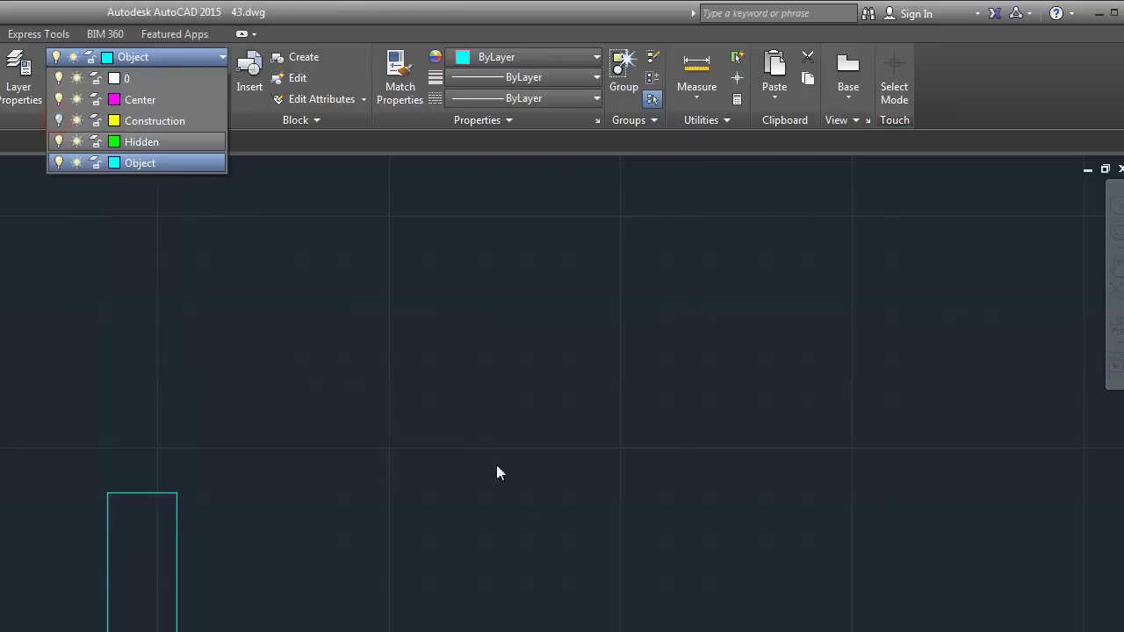
{"action": "left_click", "coordinate": [341, 391]}
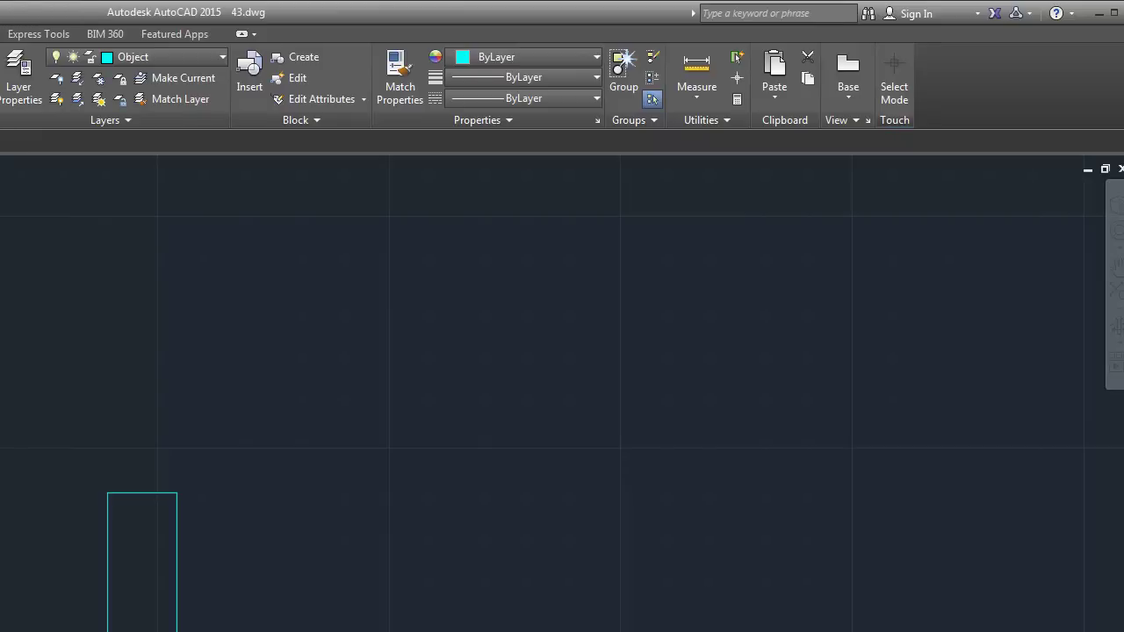
- Offset the front view's left edge to the right and its bottom edge upward, both by 1.5
{"action": "type", "text": "offset"}
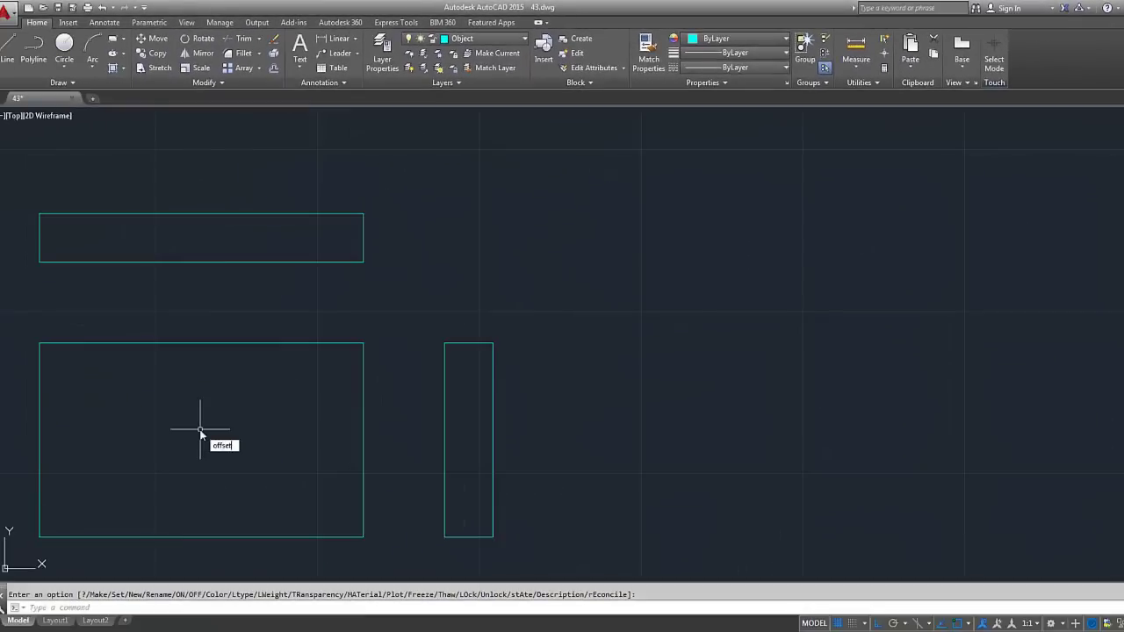
{"action": "key", "text": "Return"}
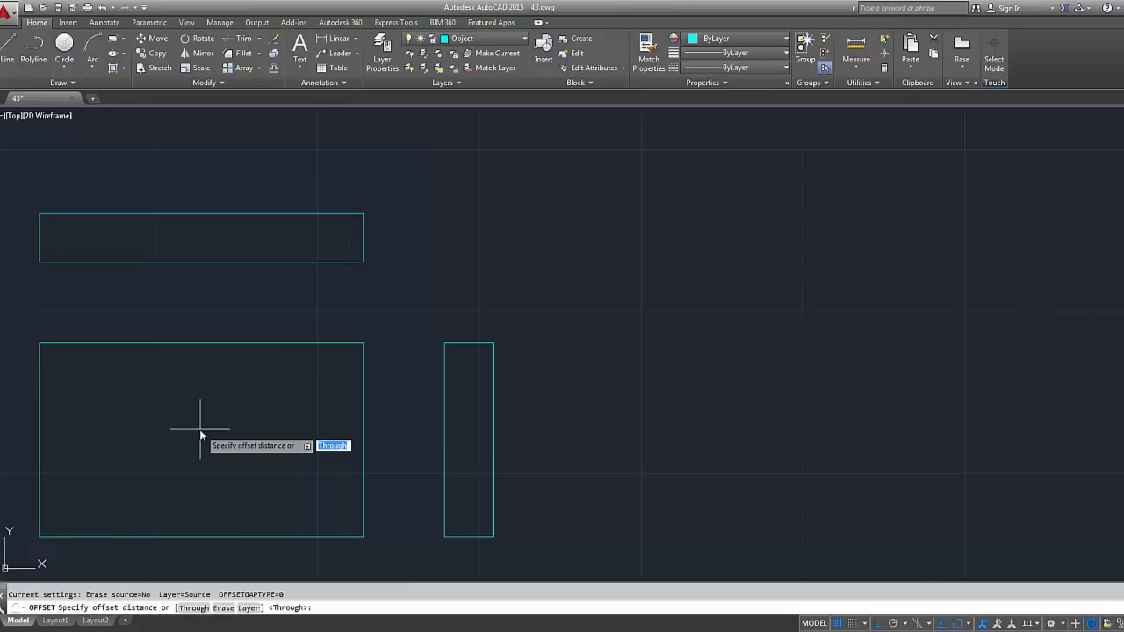
{"action": "type", "text": "1.5"}
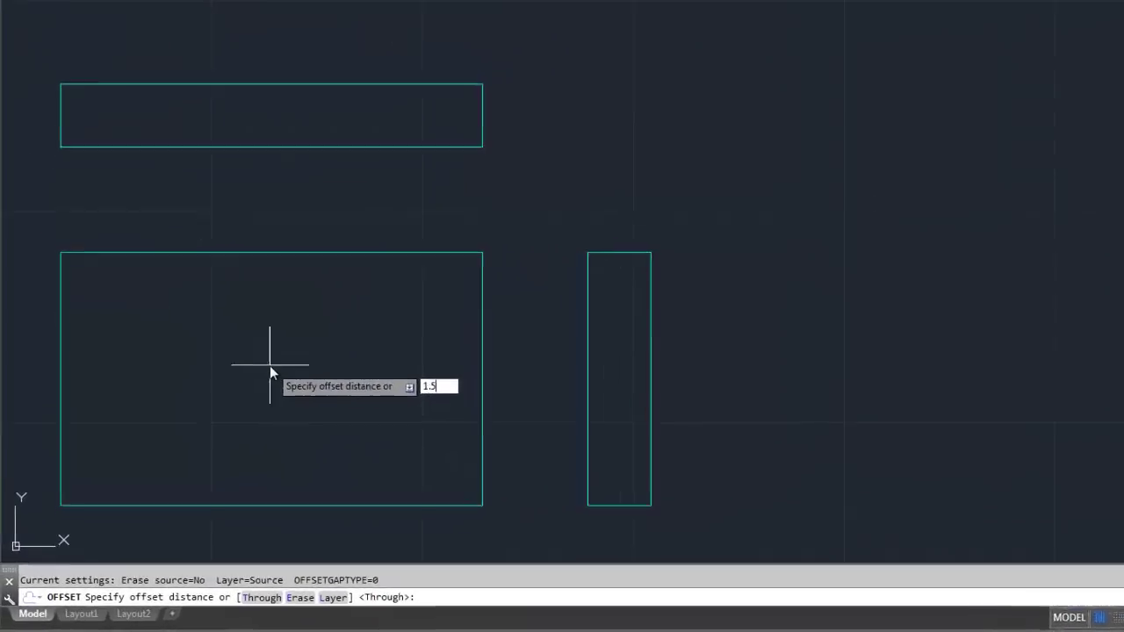
{"action": "key", "text": "Return"}
{"action": "left_click", "coordinate": [69, 337]}
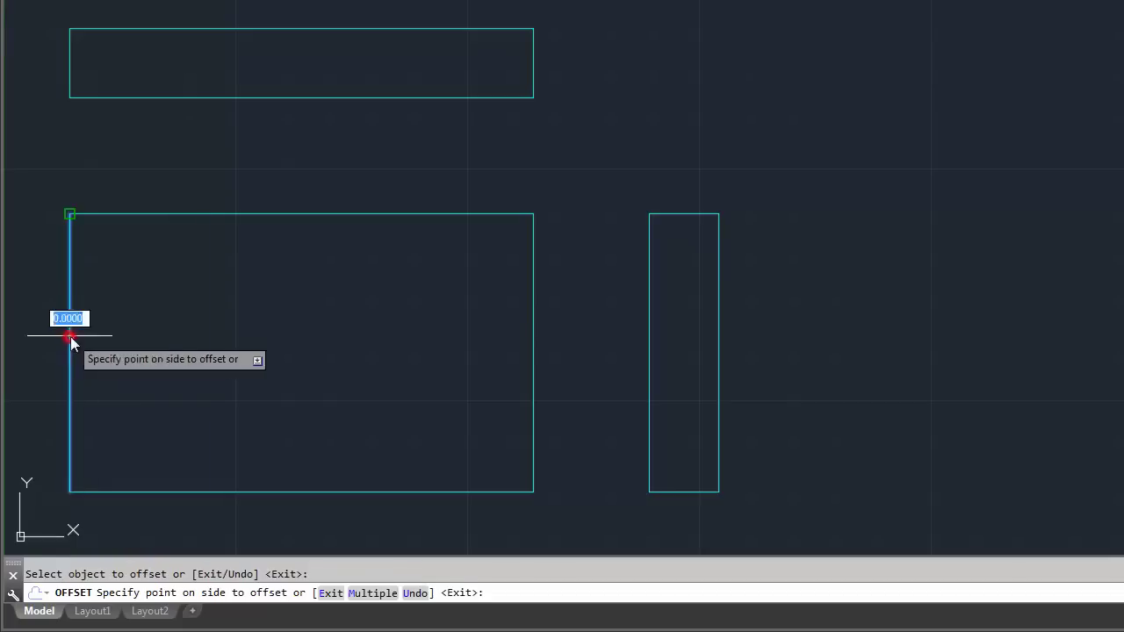
{"action": "left_click", "coordinate": [255, 345]}
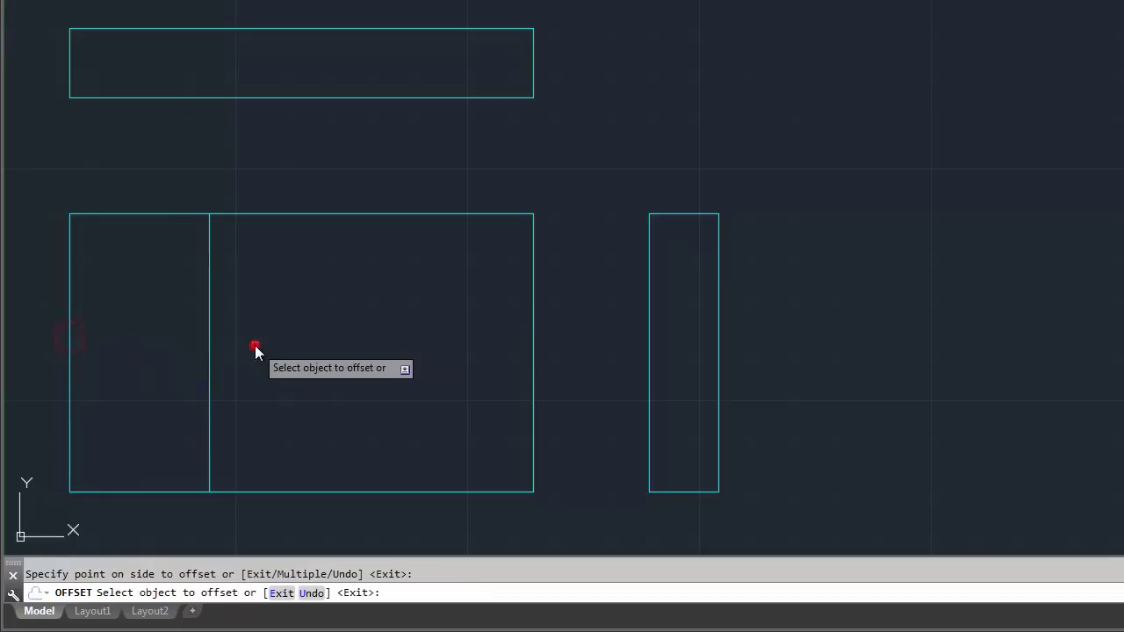
{"action": "left_click", "coordinate": [317, 494]}
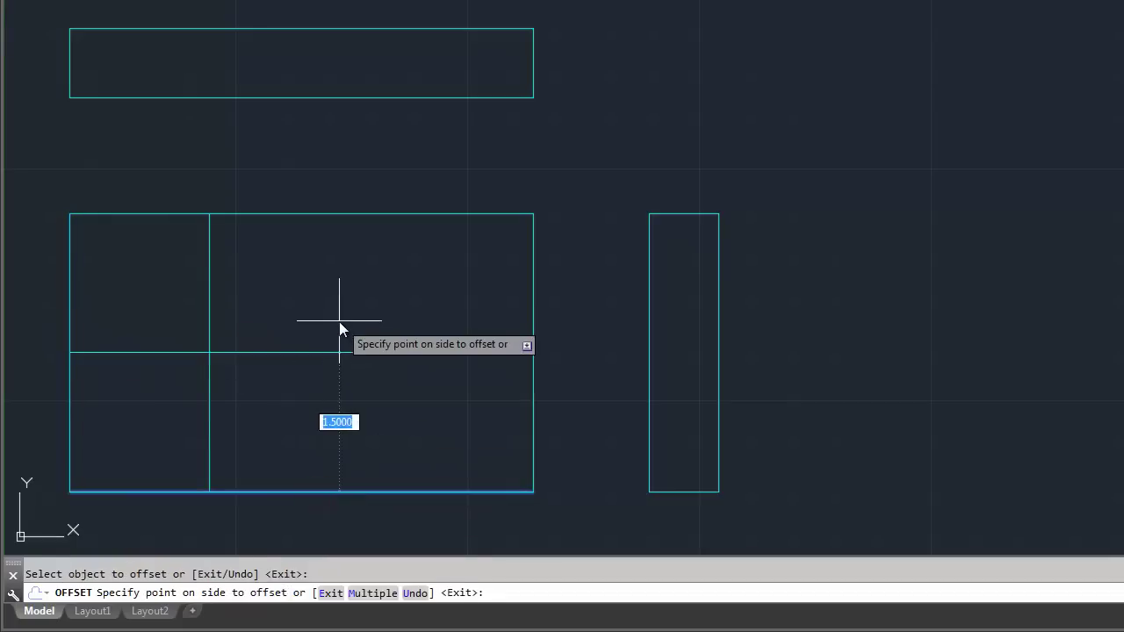
{"action": "left_click", "coordinate": [341, 329]}
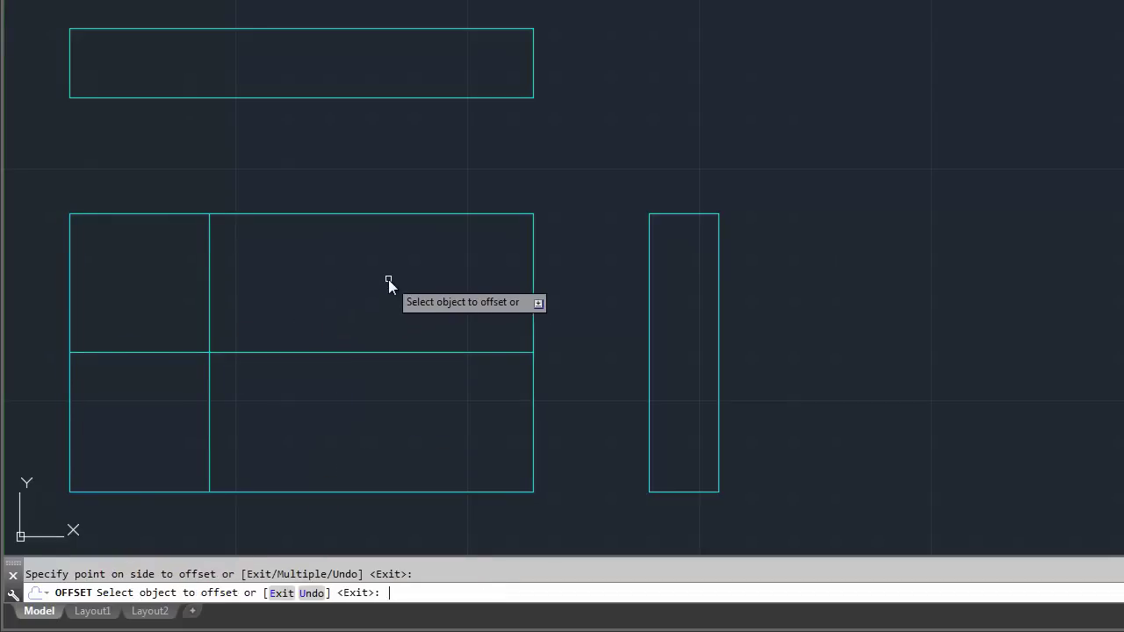
{"action": "key", "text": "Return"}
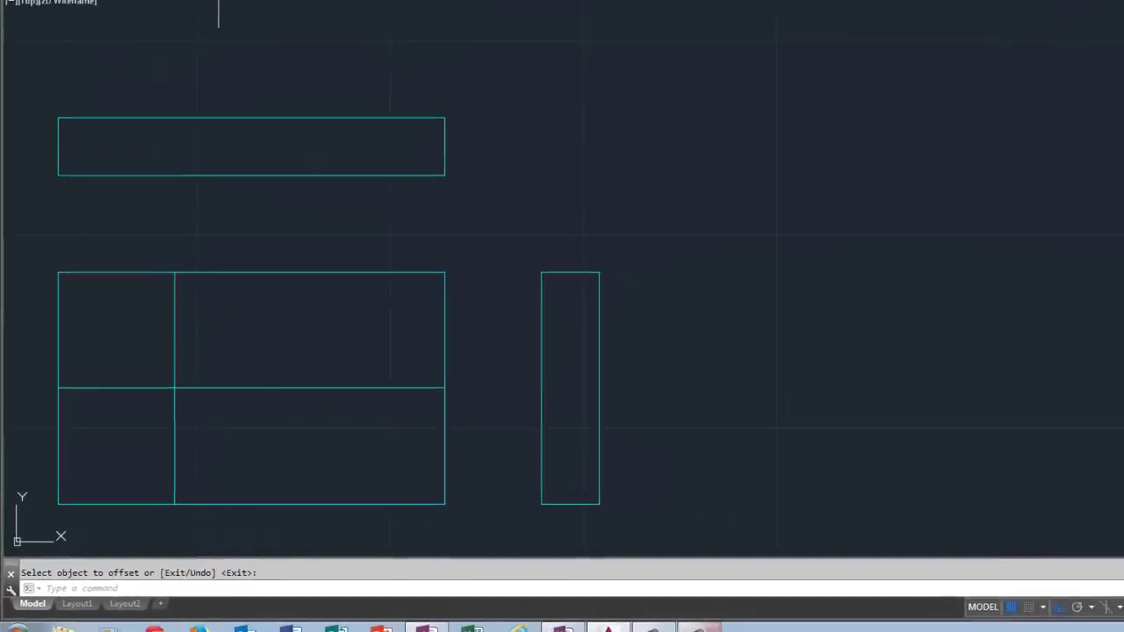
- Draw a circle of diameter 1.5 centred on the intersection of the two offset lines in the front view
{"action": "left_click", "coordinate": [70, 61]}
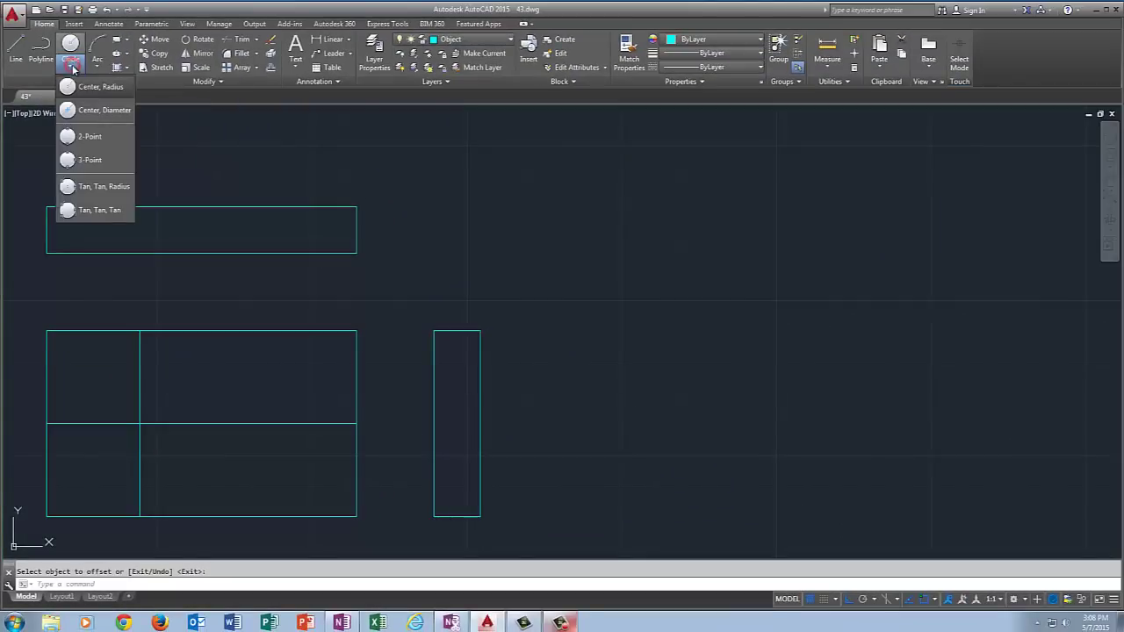
{"action": "left_click", "coordinate": [119, 111]}
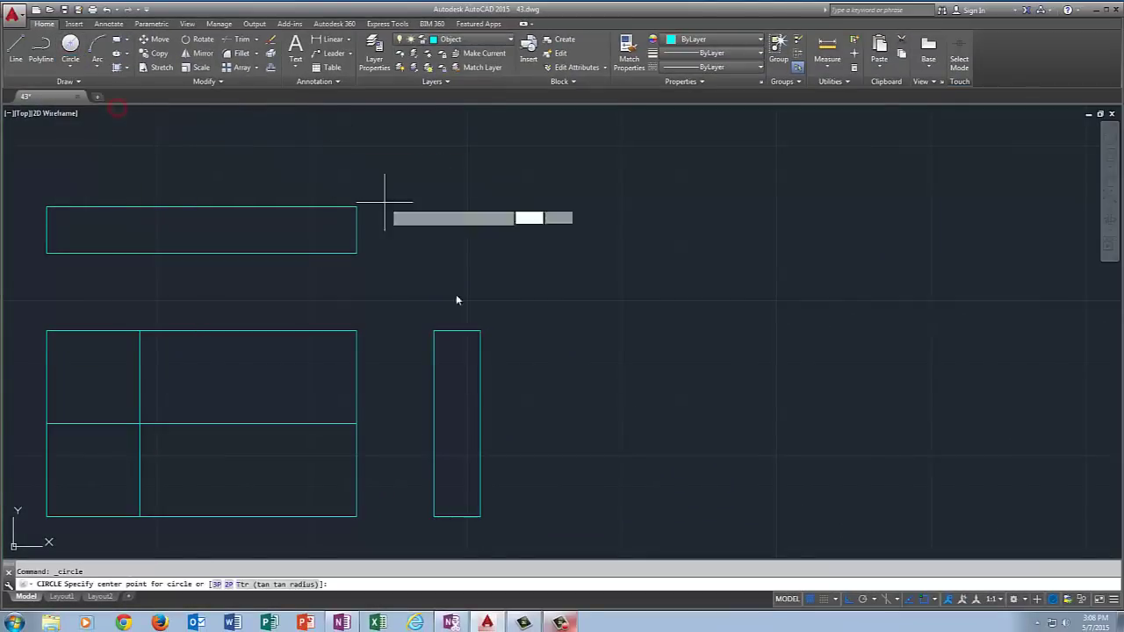
{"action": "left_click", "coordinate": [139, 425]}
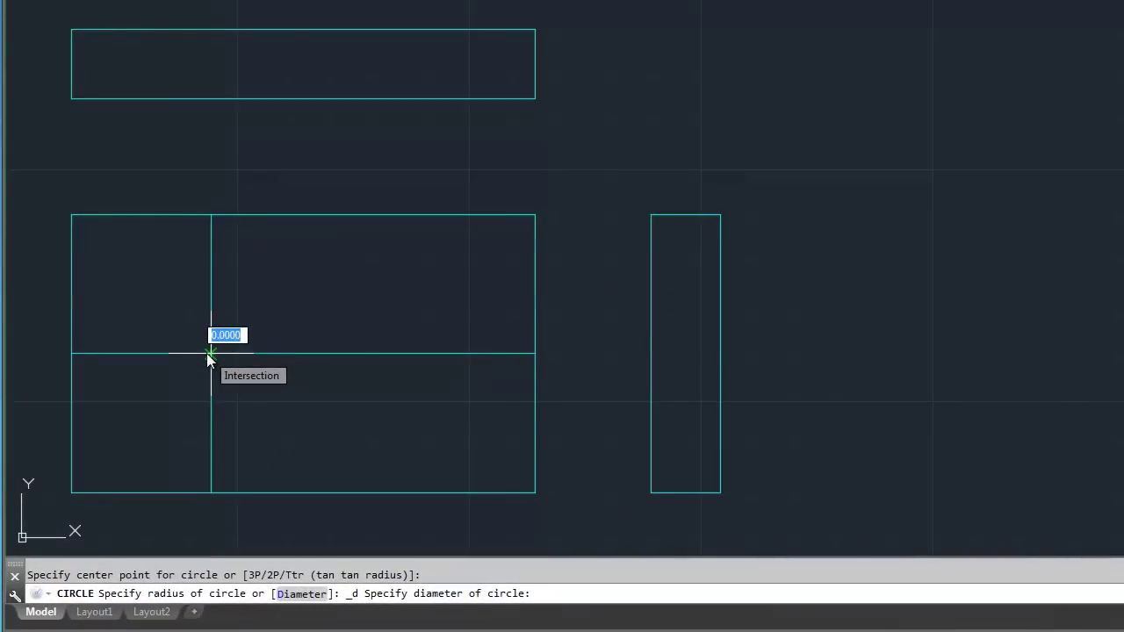
{"action": "type", "text": "1.5"}
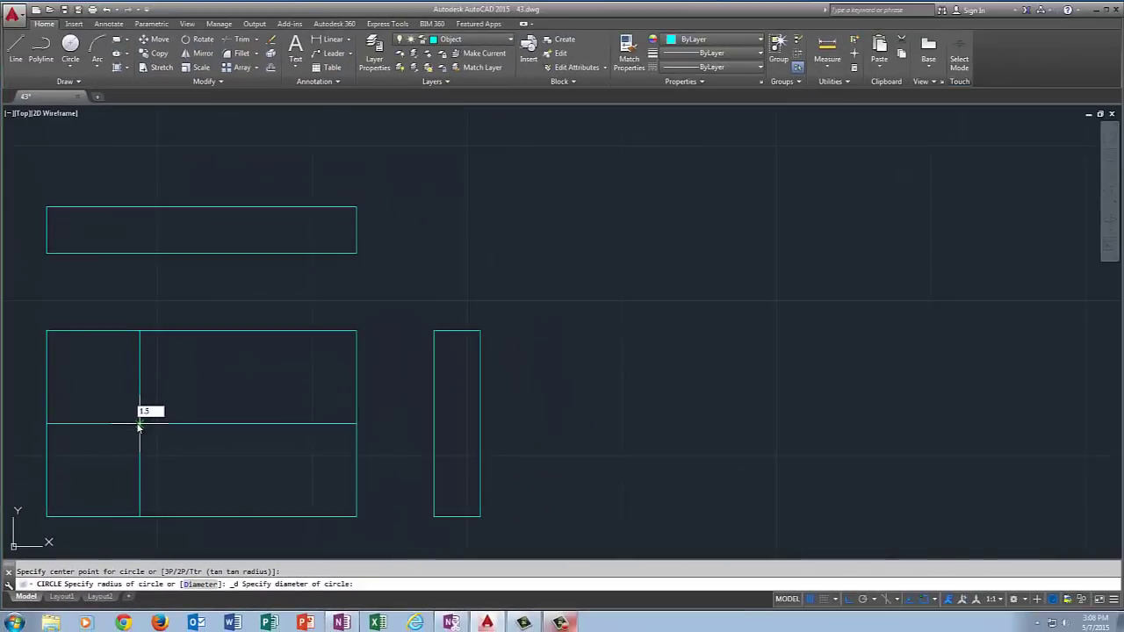
{"action": "key", "text": "Return"}
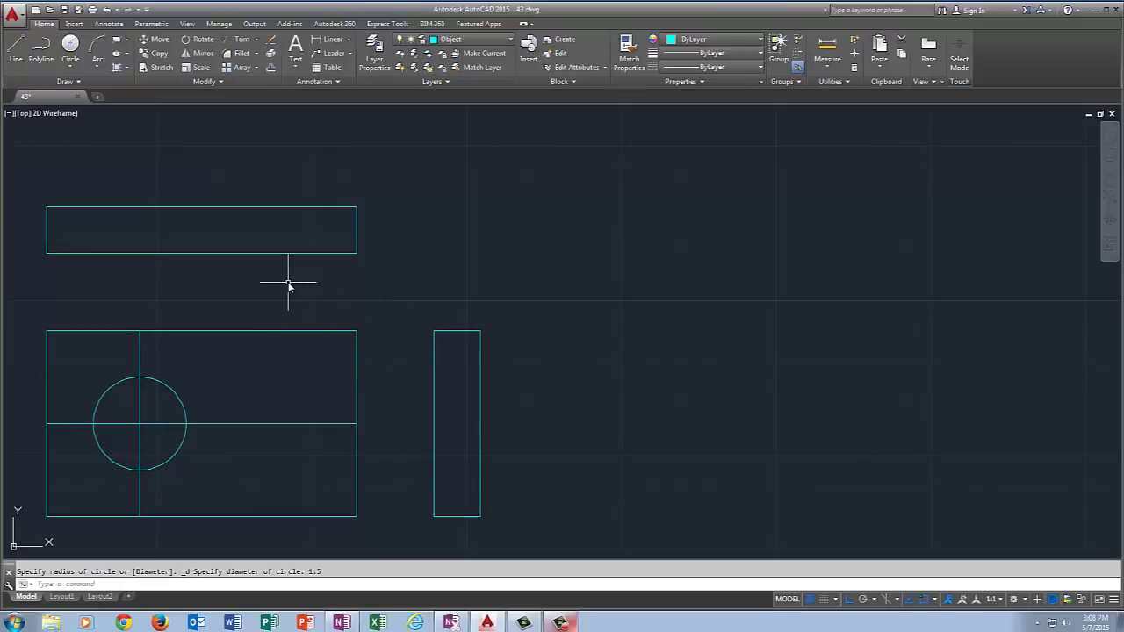
- Offset the front view's right edge inward to the left by 1.5
{"action": "type", "text": "offset"}
{"action": "key", "text": "Return"}
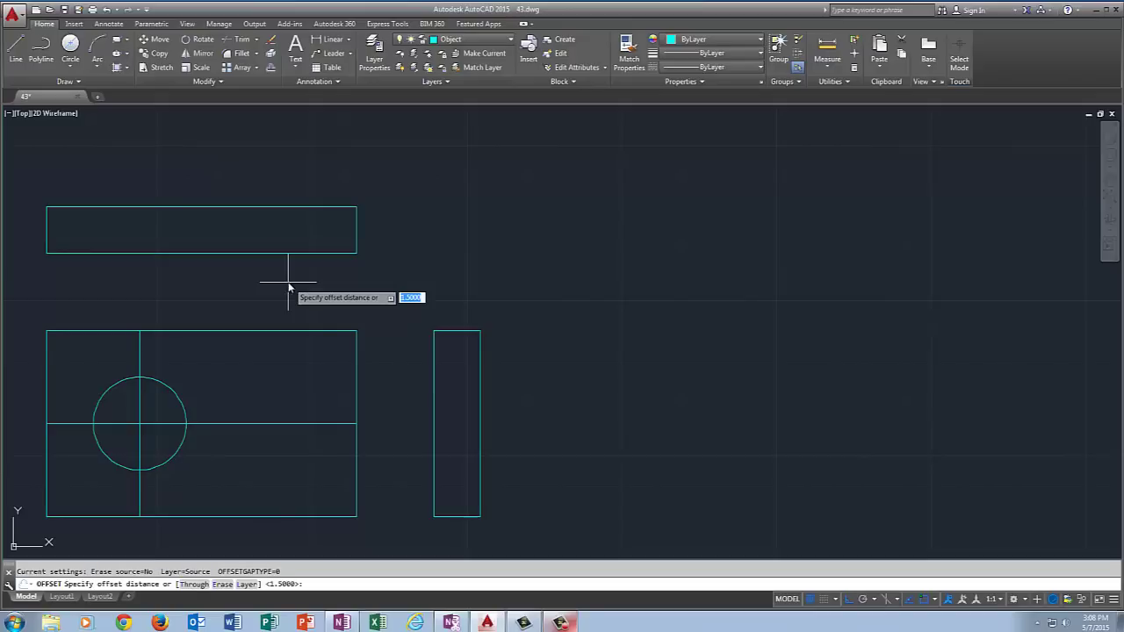
{"action": "type", "text": "1.5"}
{"action": "key", "text": "Return"}
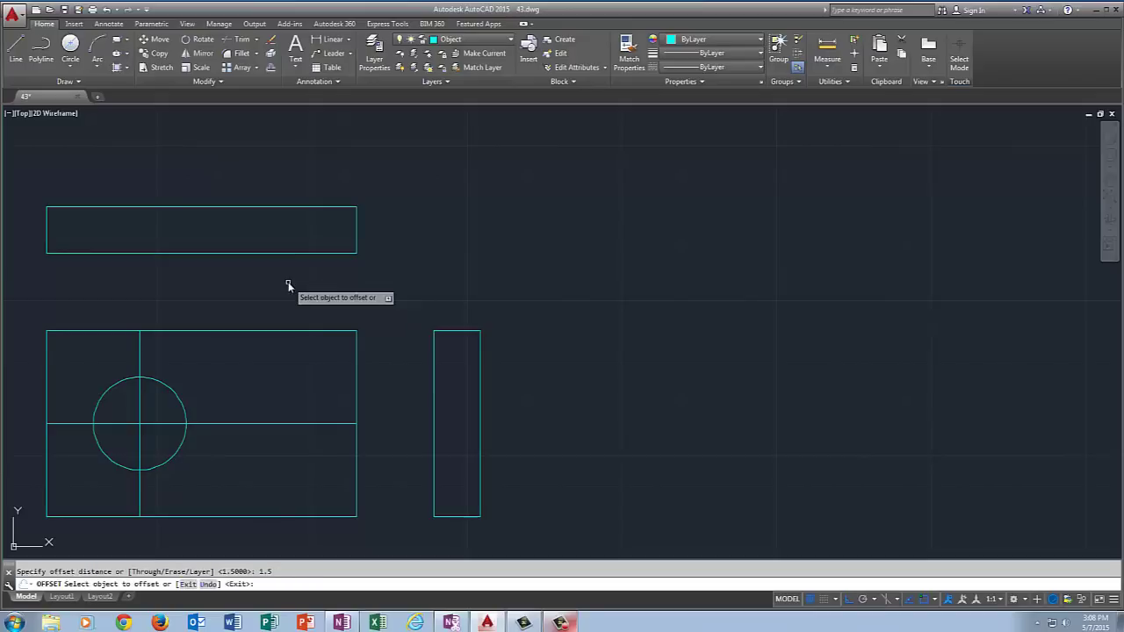
{"action": "left_click", "coordinate": [356, 470]}
{"action": "left_click", "coordinate": [306, 463]}
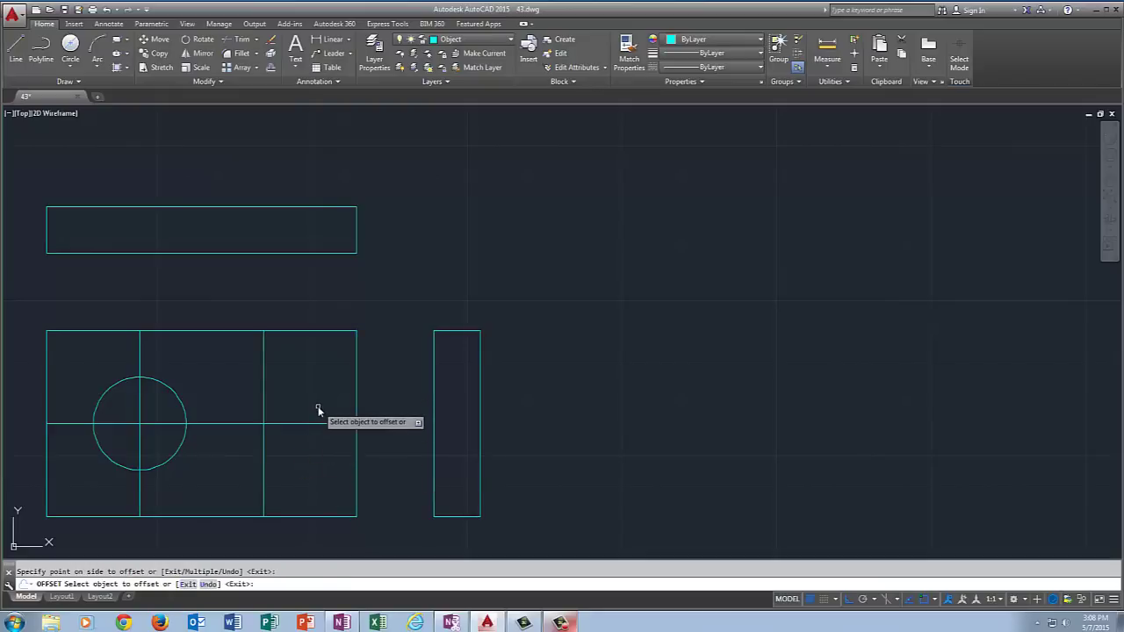
{"action": "key", "text": "Return"}
- Offset the front view's bottom edge upward by 1
{"action": "type", "text": "offset"}
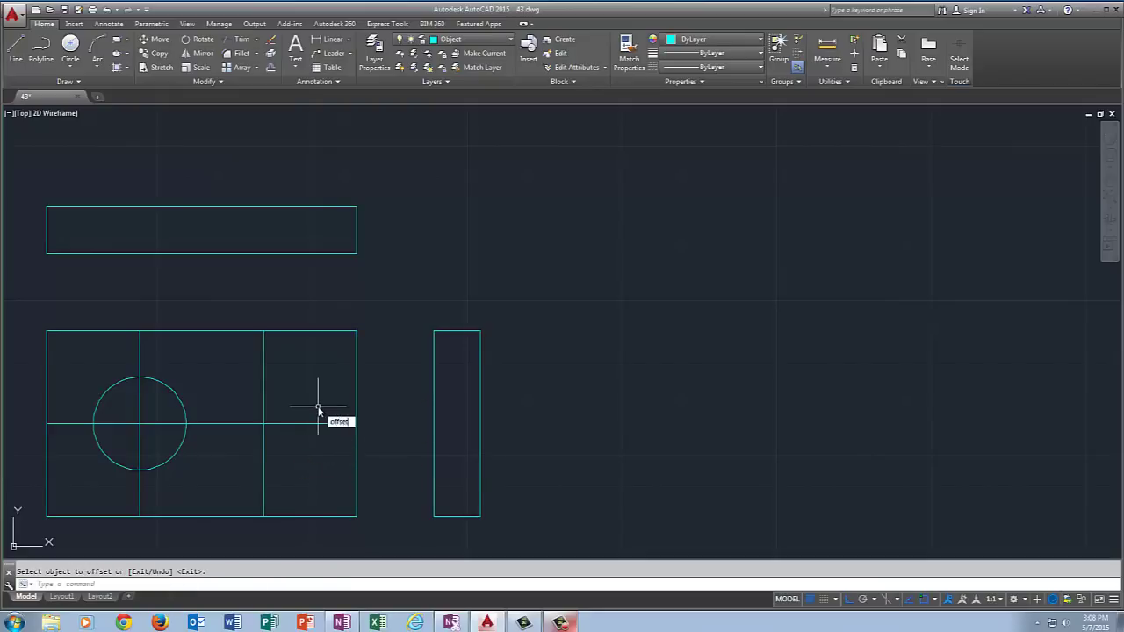
{"action": "key", "text": "Return"}
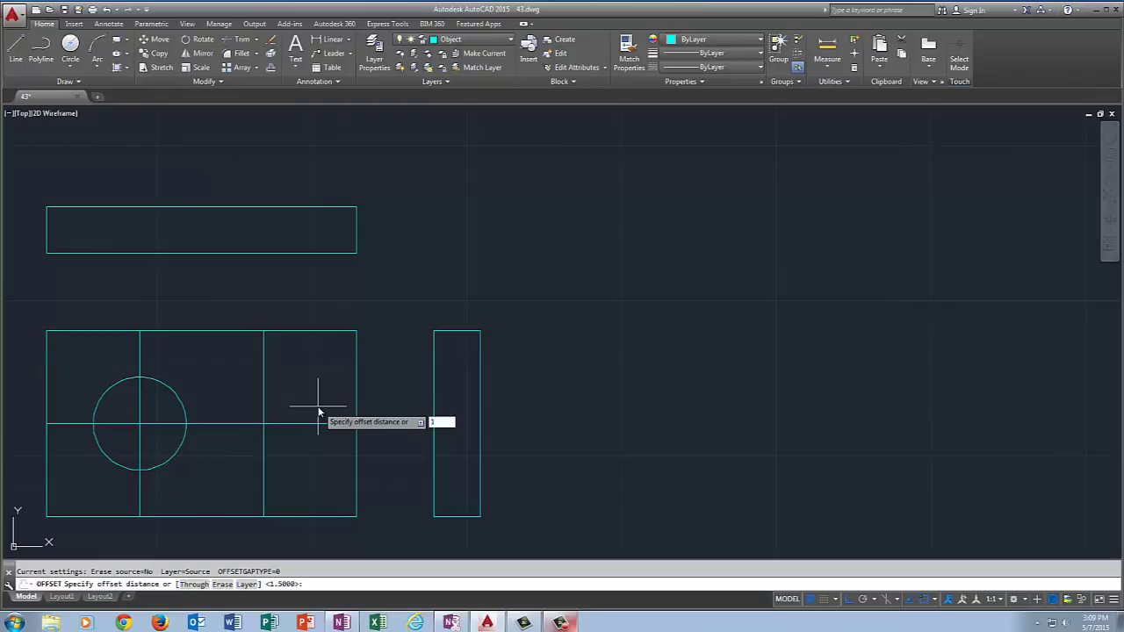
{"action": "type", "text": "1"}
{"action": "key", "text": "Return"}
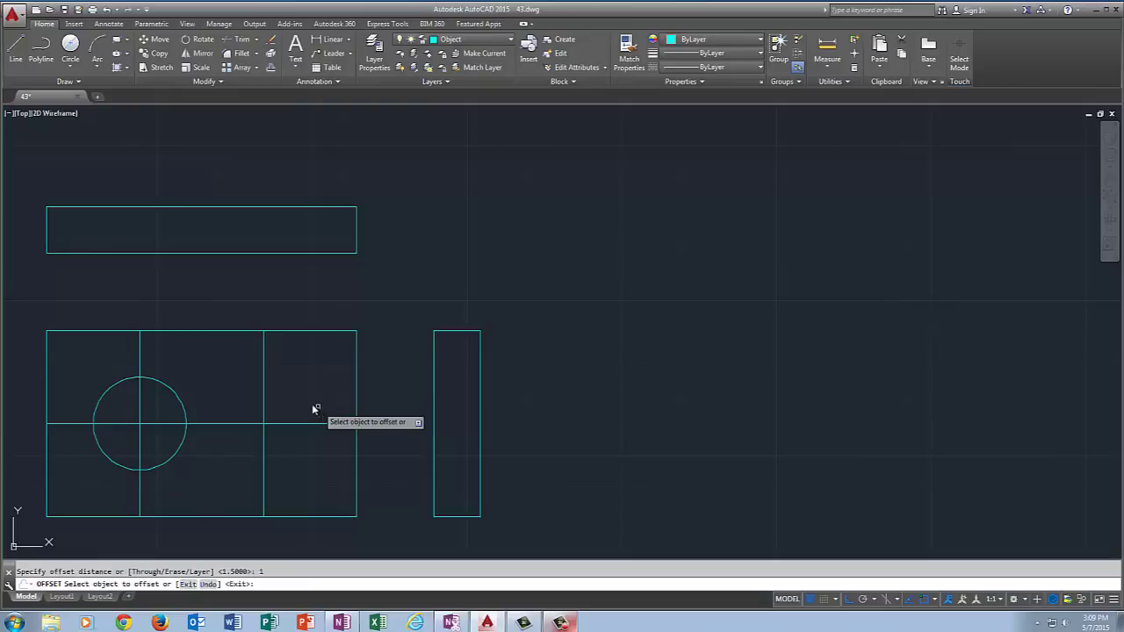
{"action": "left_click", "coordinate": [307, 518]}
{"action": "left_click", "coordinate": [301, 471]}
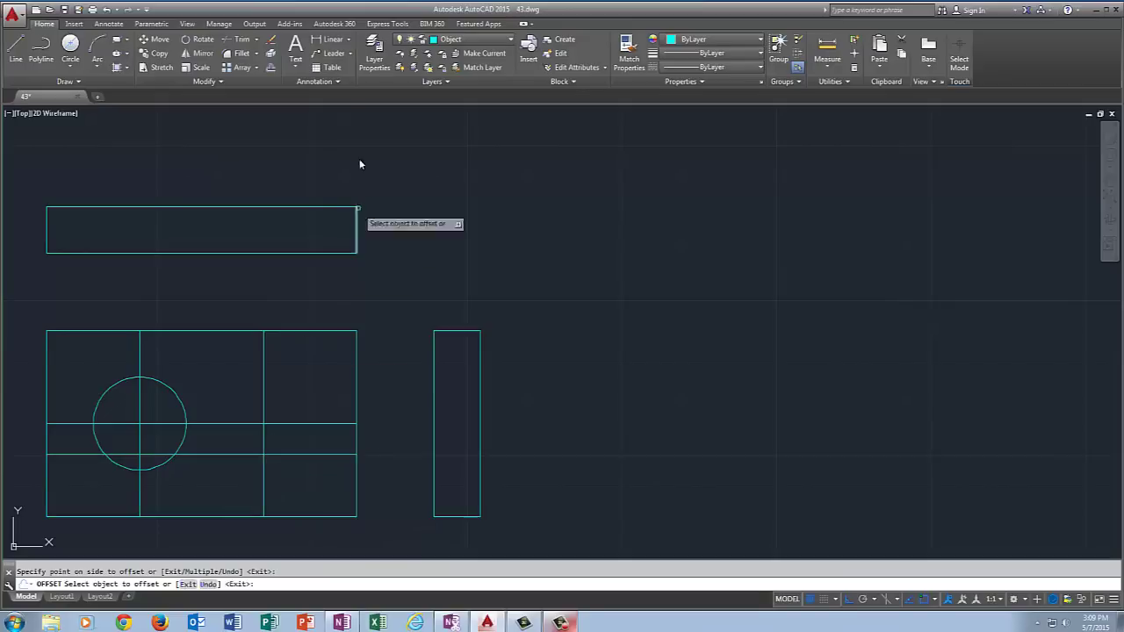
{"action": "key", "text": "Return"}
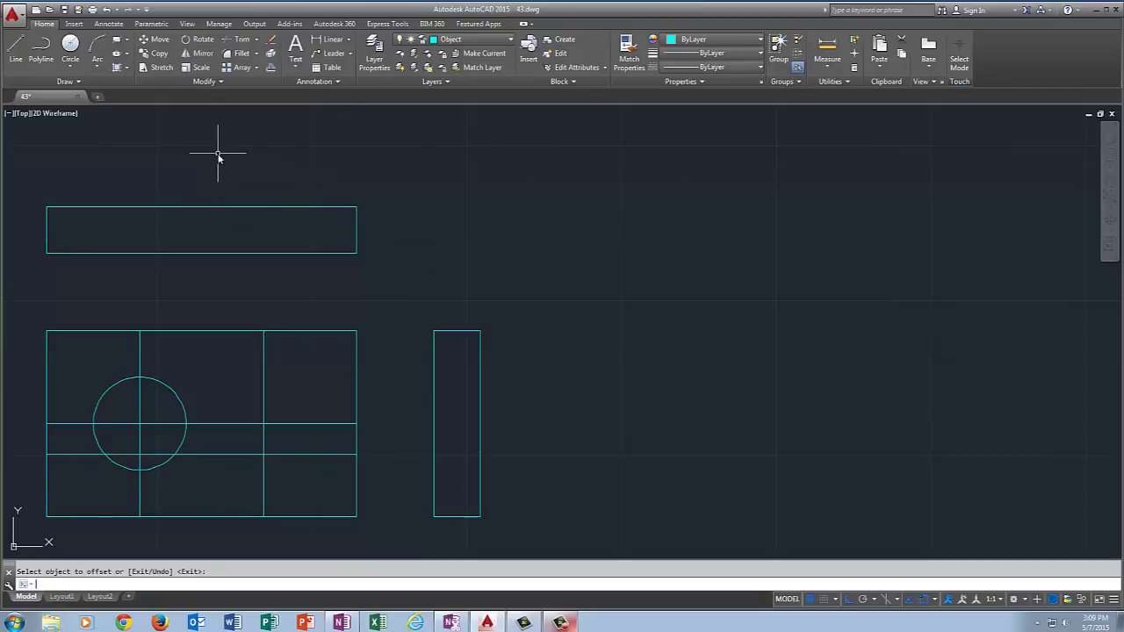
- Draw a circle of diameter 0.75 where the right vertical offset line crosses the lower horizontal offset line in the front view
{"action": "left_click", "coordinate": [77, 67]}
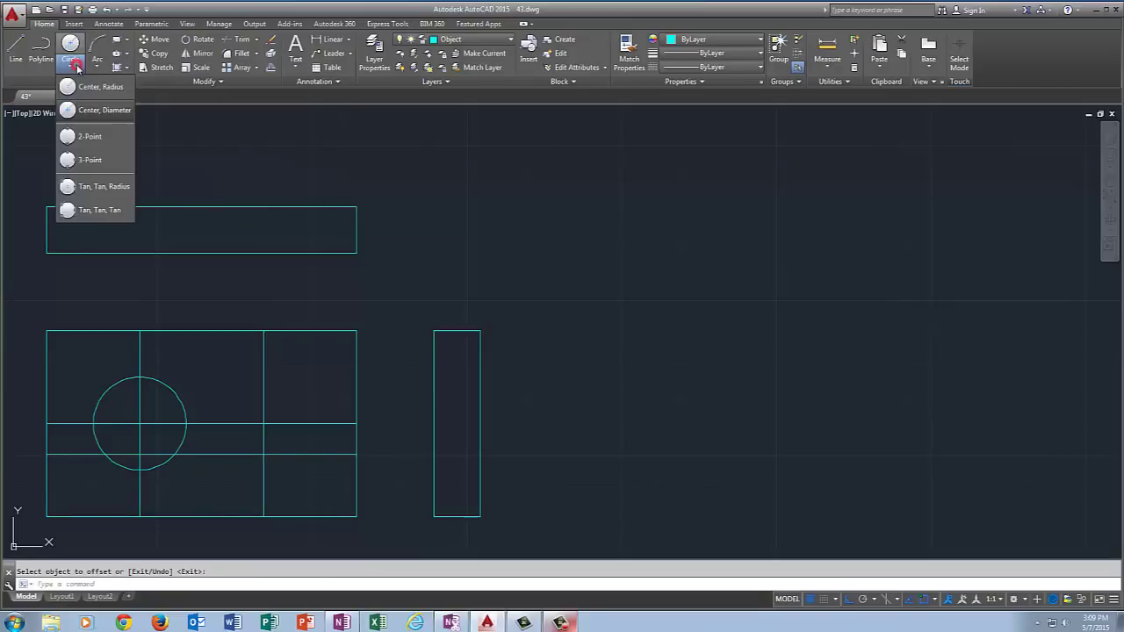
{"action": "left_click", "coordinate": [87, 117]}
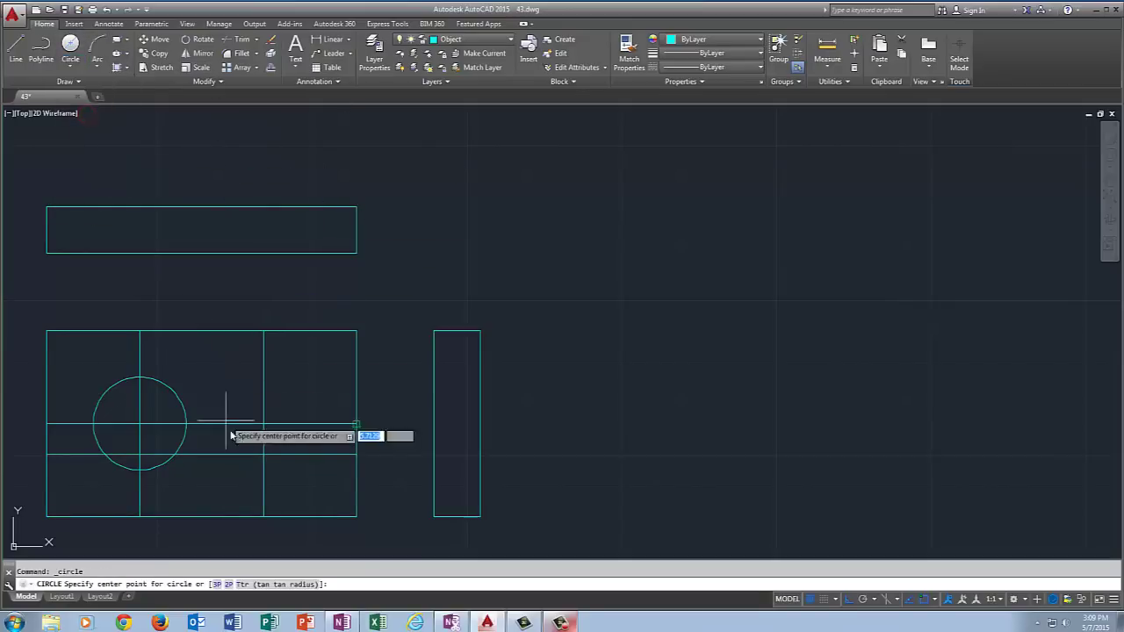
{"action": "left_click", "coordinate": [263, 455]}
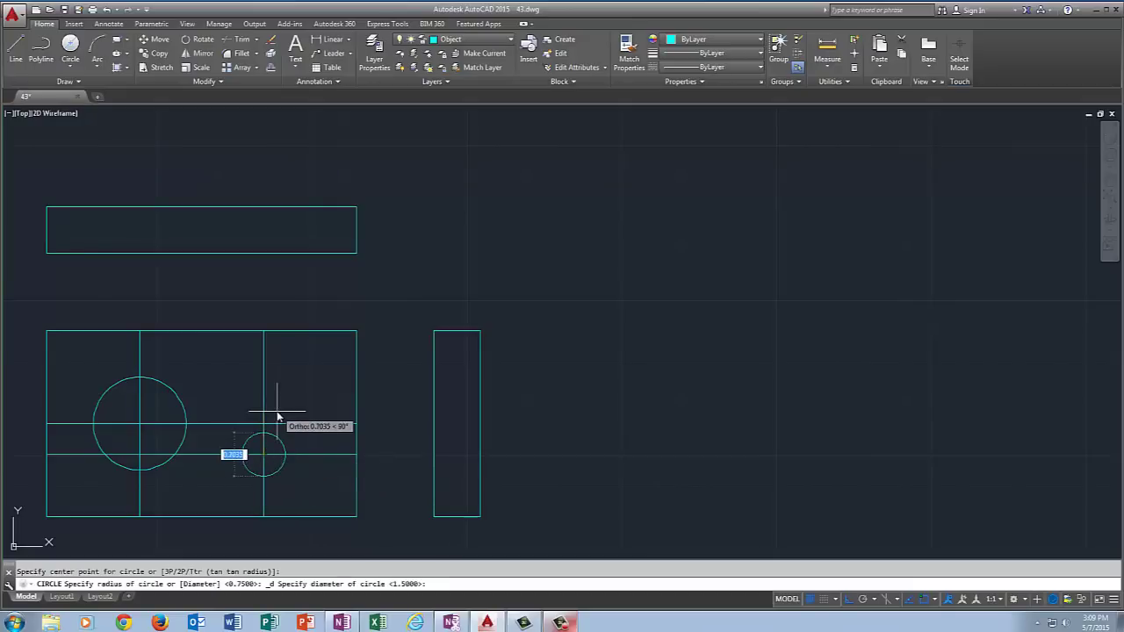
{"action": "type", "text": "1"}
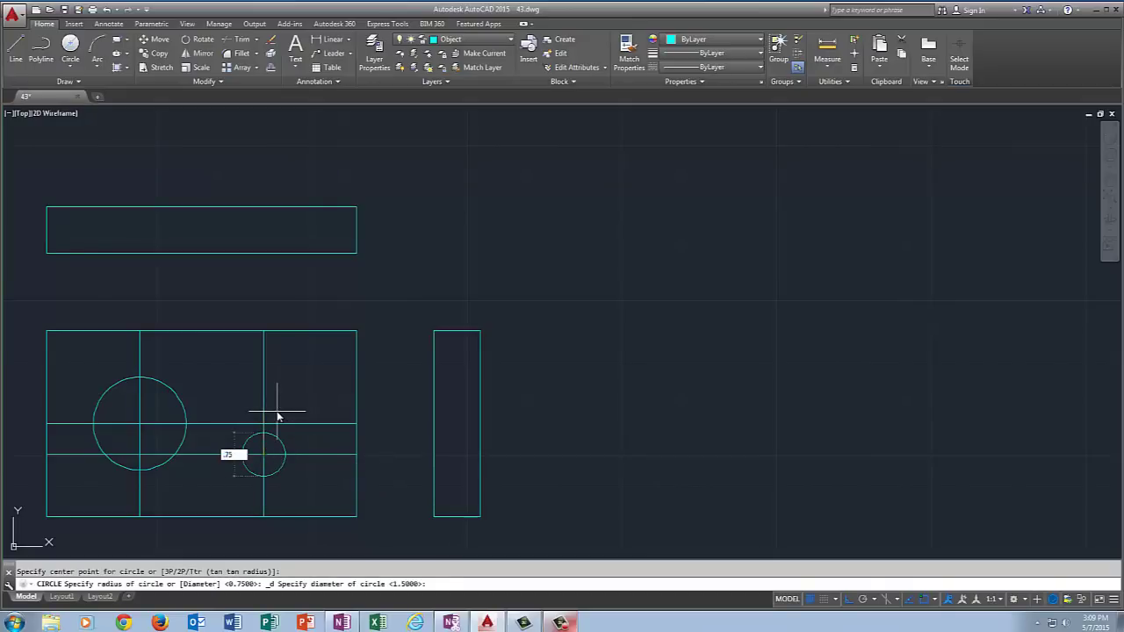
{"action": "key", "text": "Return"}
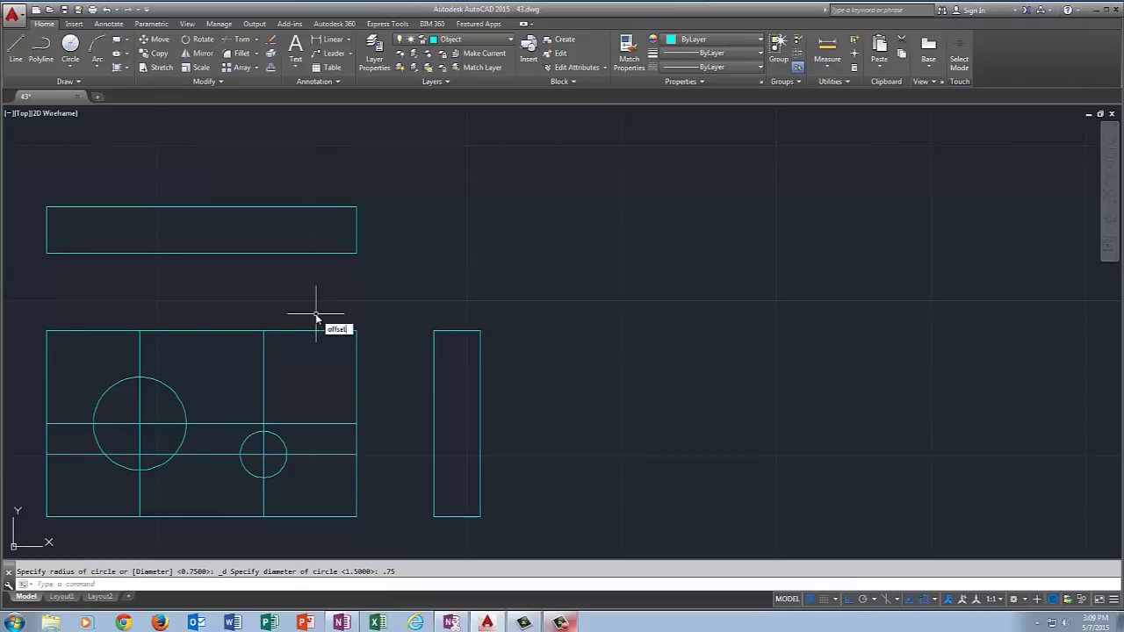
- Offset the front view's right edge to the left and its top edge downward, both by 1
{"action": "key", "text": "Return"}
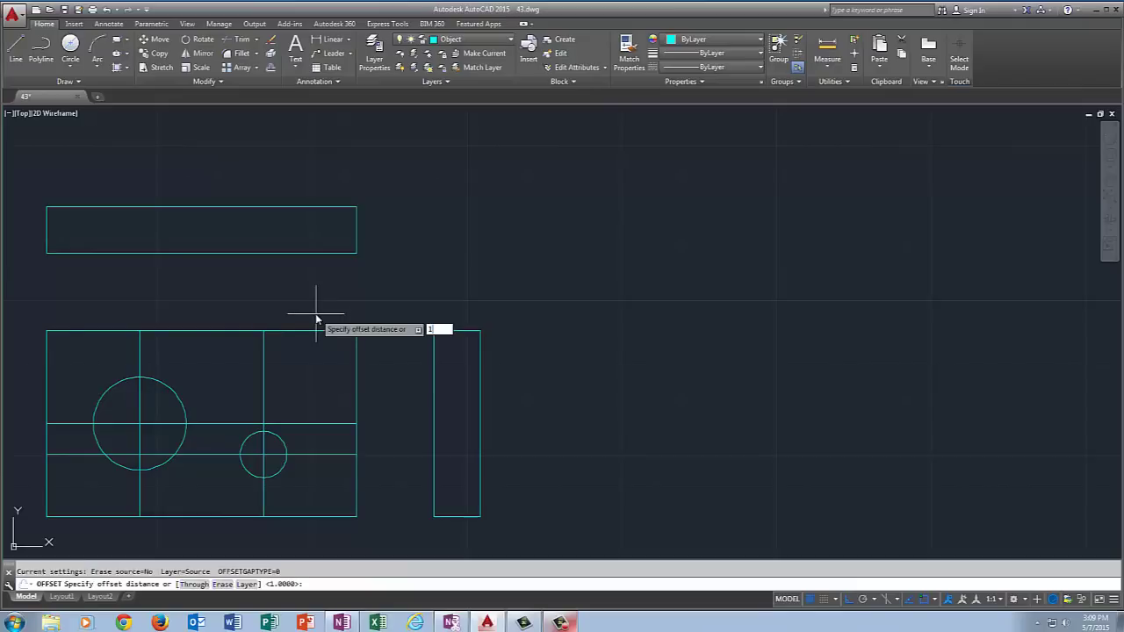
{"action": "type", "text": "1"}
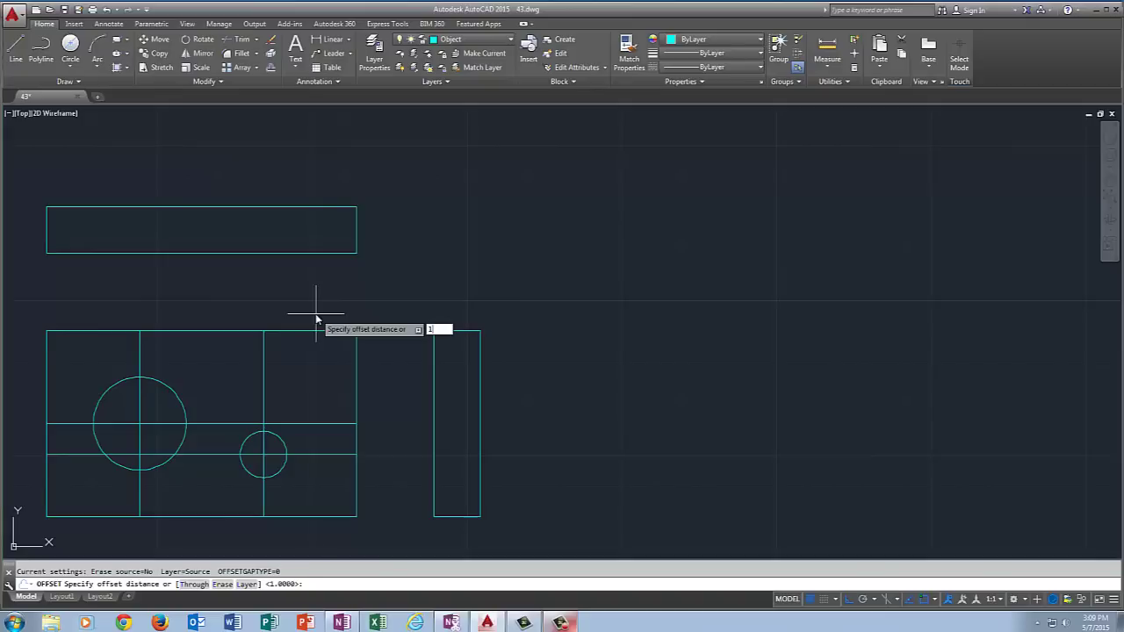
{"action": "key", "text": "Return"}
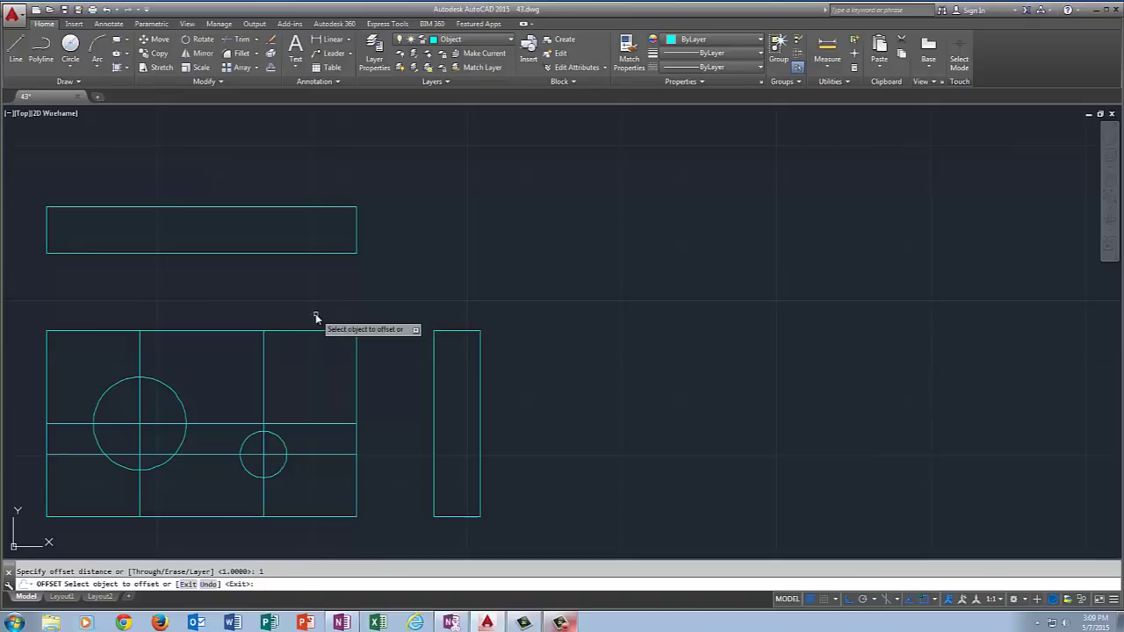
{"action": "left_click", "coordinate": [355, 392]}
{"action": "left_click", "coordinate": [315, 384]}
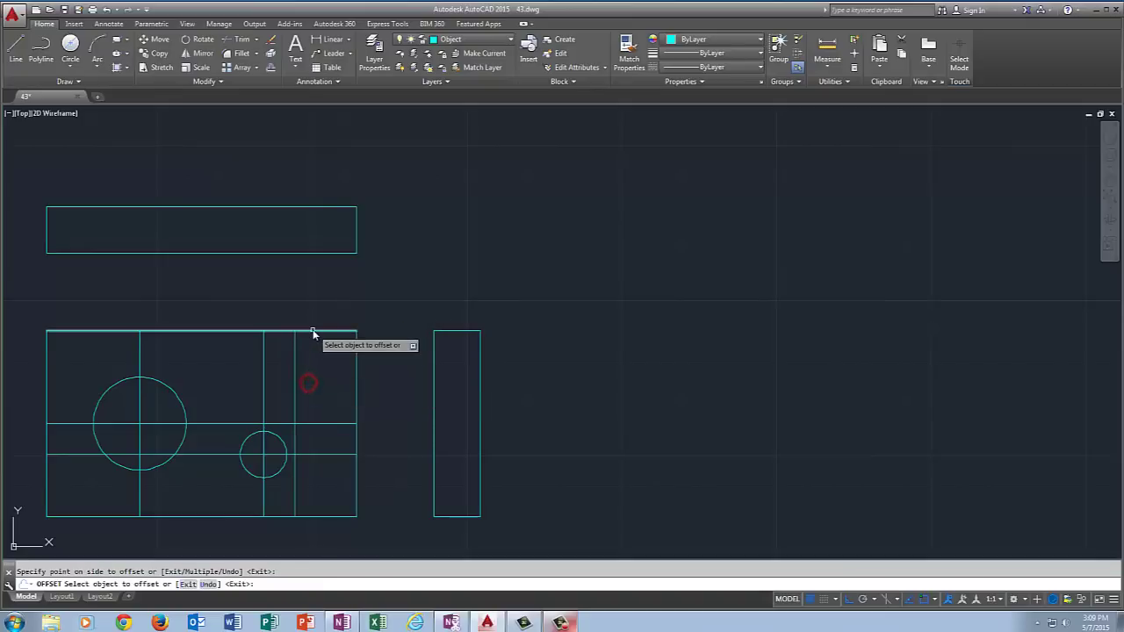
{"action": "left_click", "coordinate": [312, 331]}
{"action": "left_click", "coordinate": [320, 378]}
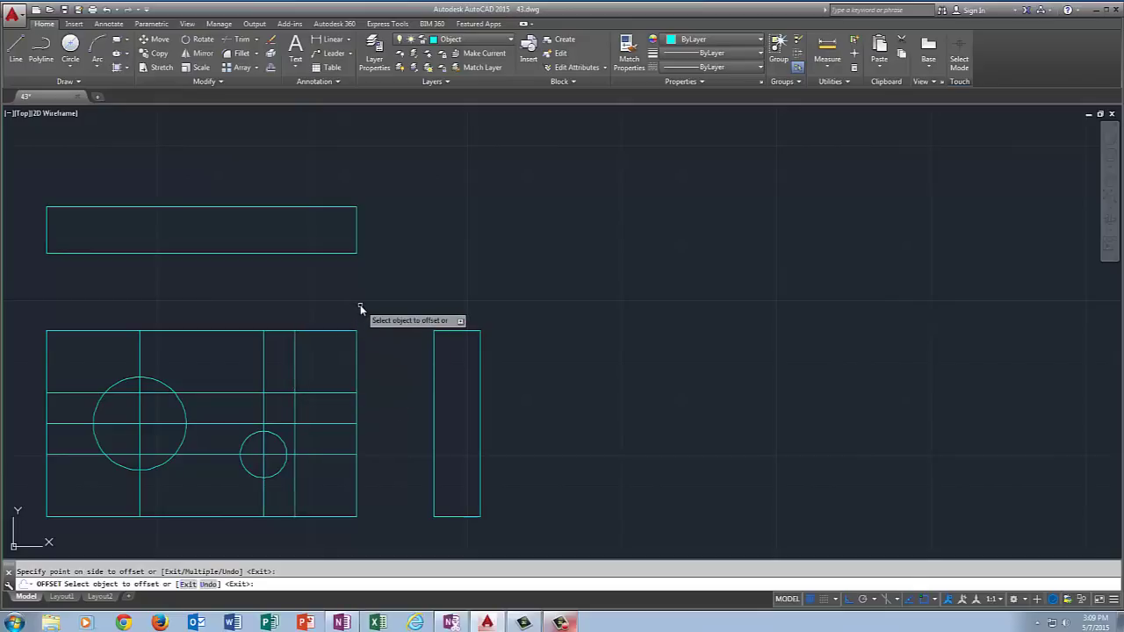
{"action": "key", "text": "Return"}
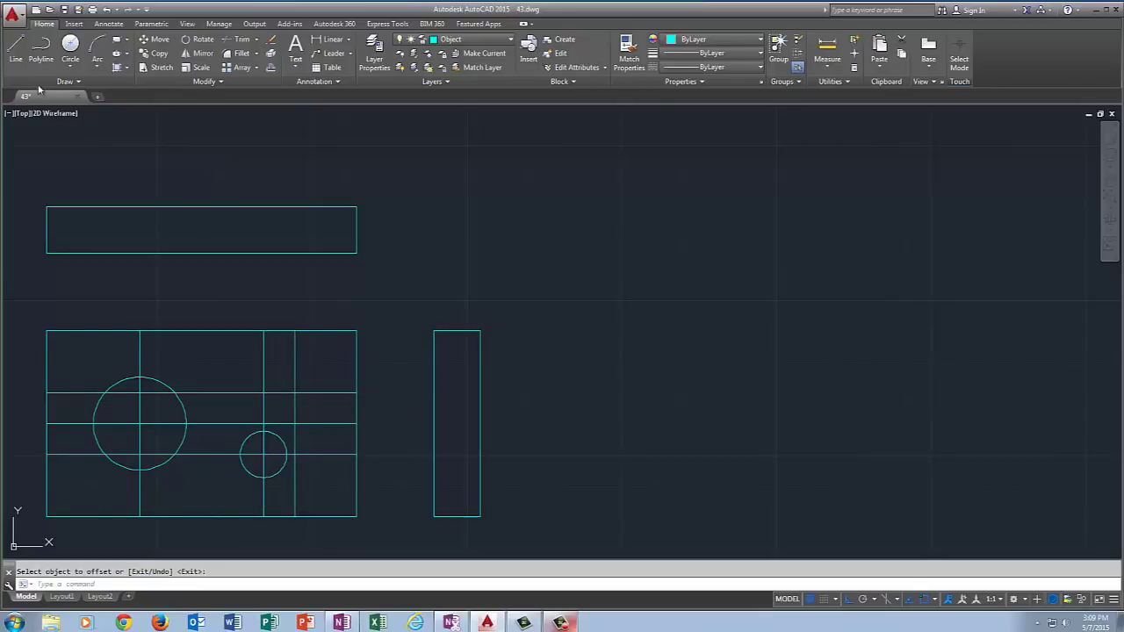
- Draw a circle of diameter 0.75 where the rightmost vertical offset line crosses the uppermost horizontal offset line
{"action": "left_click", "coordinate": [70, 63]}
{"action": "left_click", "coordinate": [74, 108]}
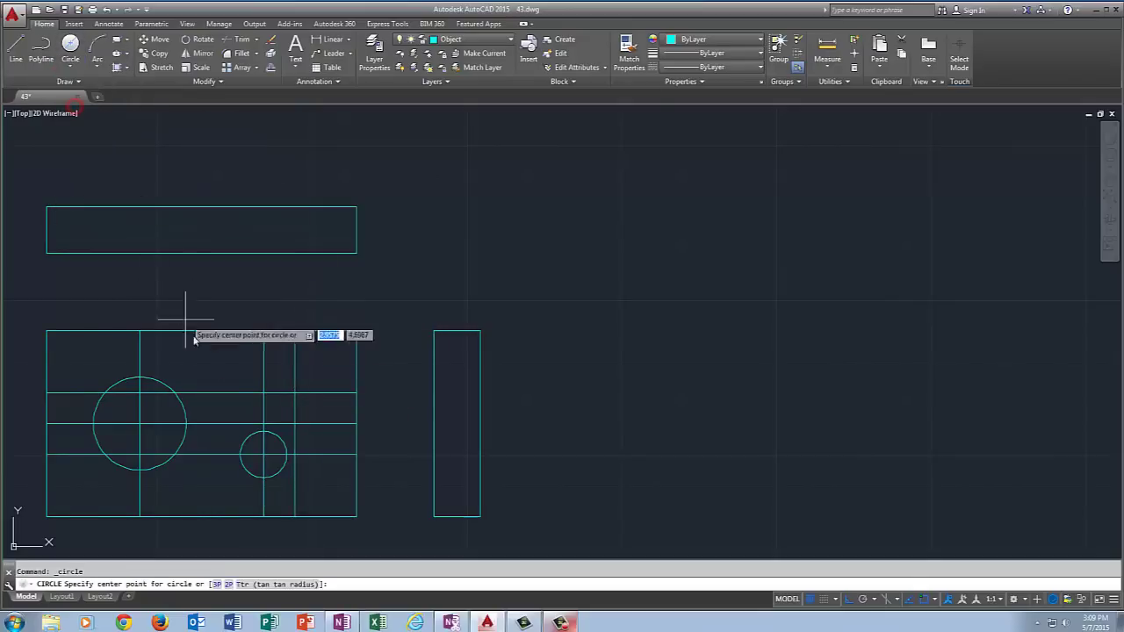
{"action": "left_click", "coordinate": [295, 394]}
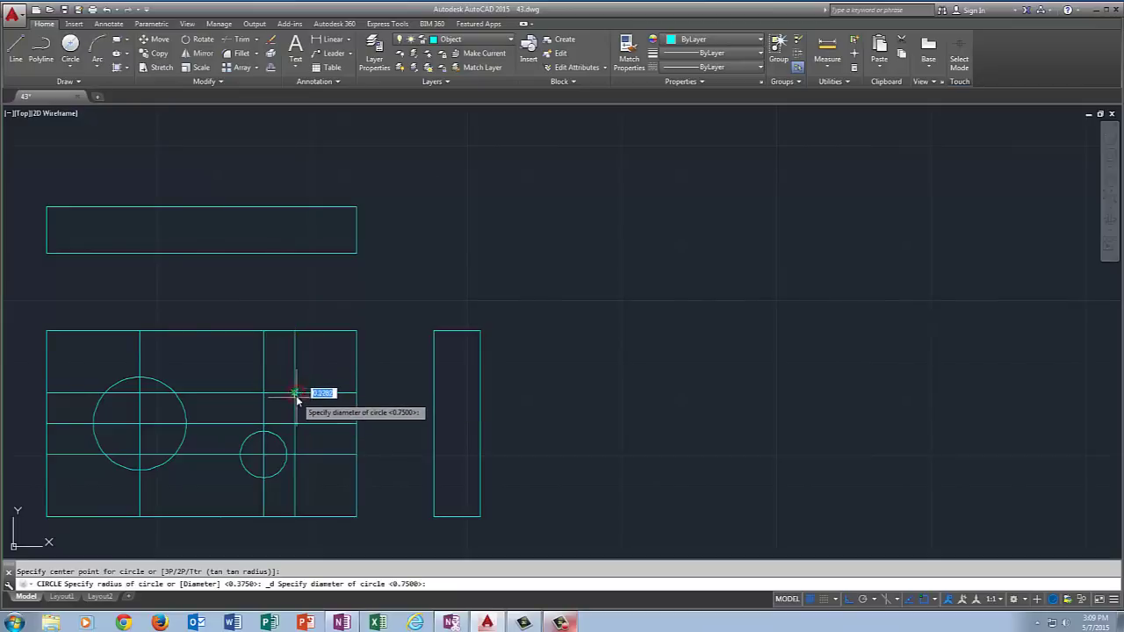
{"action": "key", "text": "Return"}
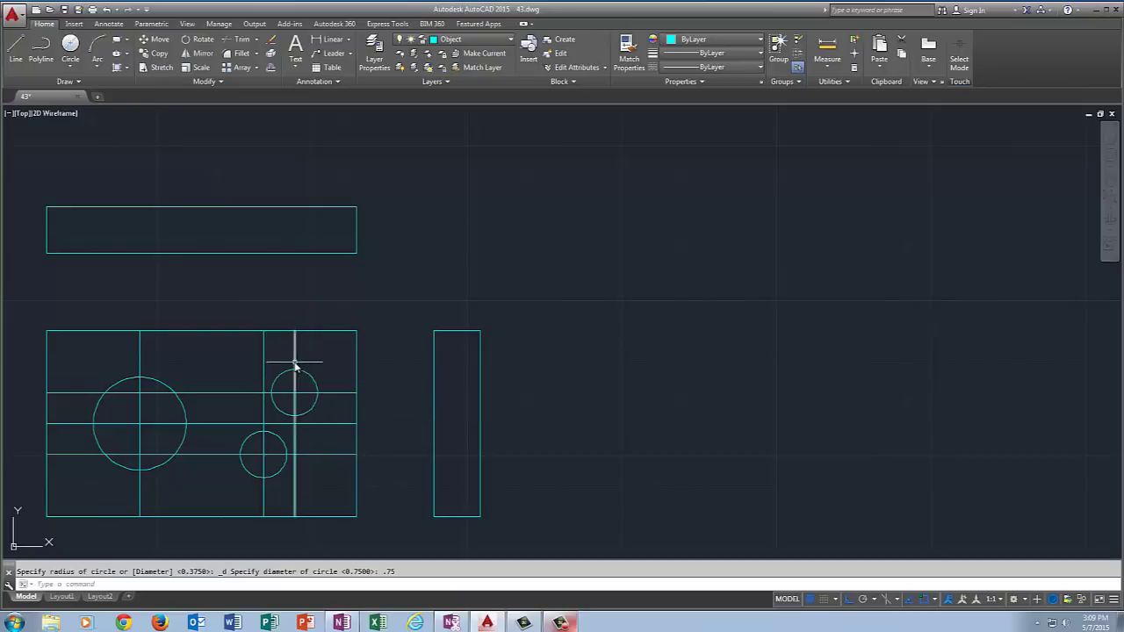
- Delete the three vertical and three horizontal offset lines in the front view, keeping the outline and the circles
{"action": "left_click", "coordinate": [140, 358]}
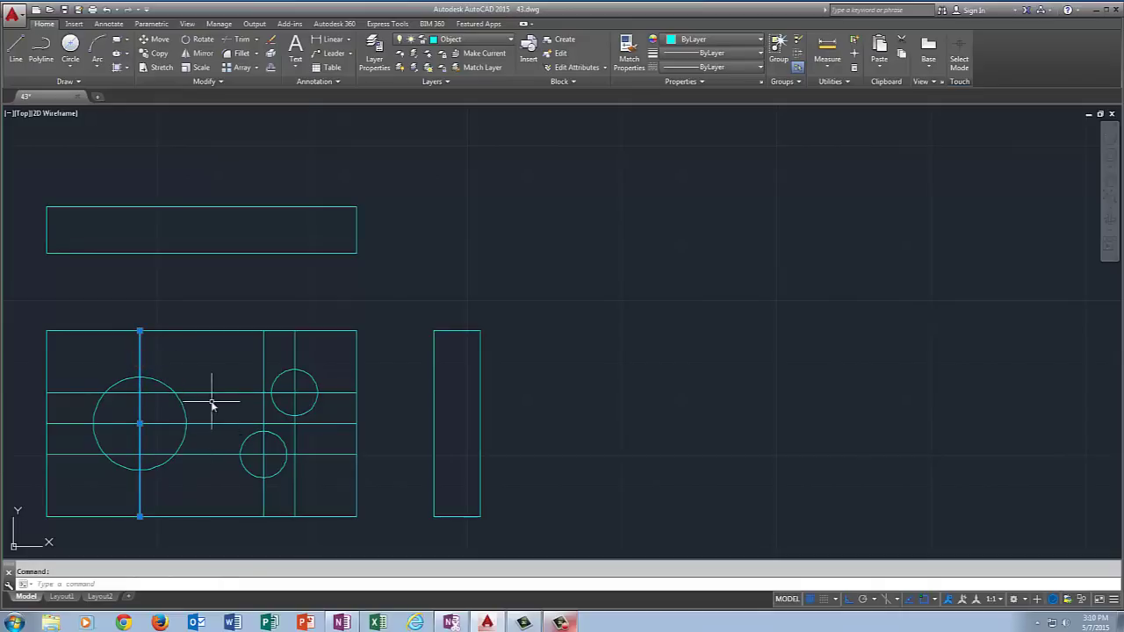
{"action": "left_click_drag", "start_coordinate": [223, 475], "coordinate": [223, 364]}
{"action": "left_click", "coordinate": [251, 351]}
{"action": "left_click", "coordinate": [320, 353]}
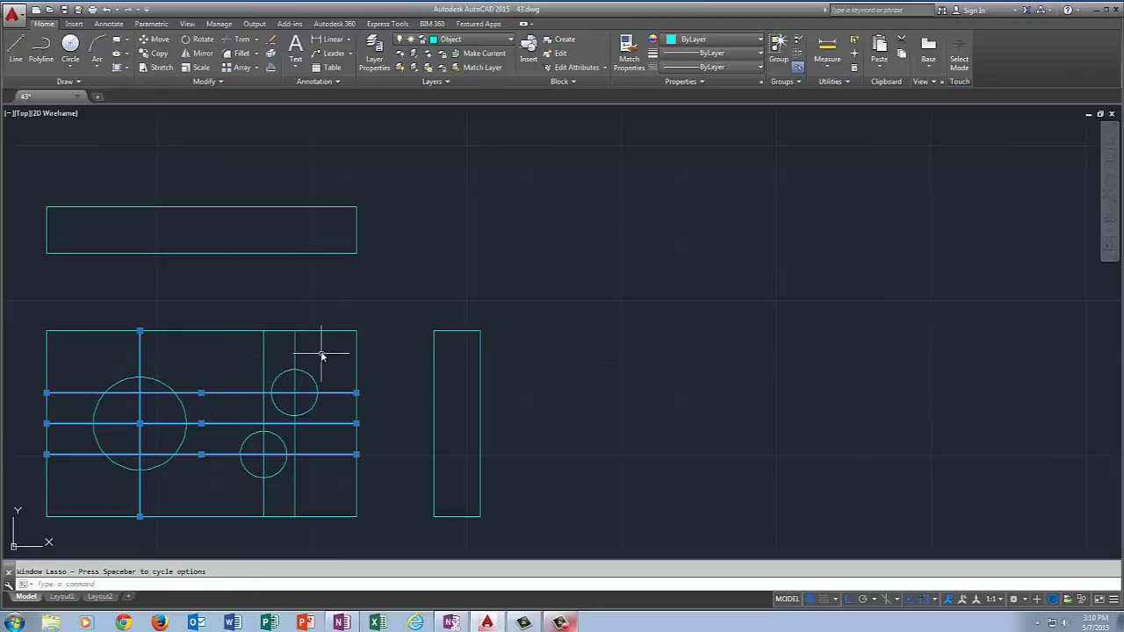
{"action": "left_click_drag", "start_coordinate": [325, 349], "coordinate": [250, 352]}
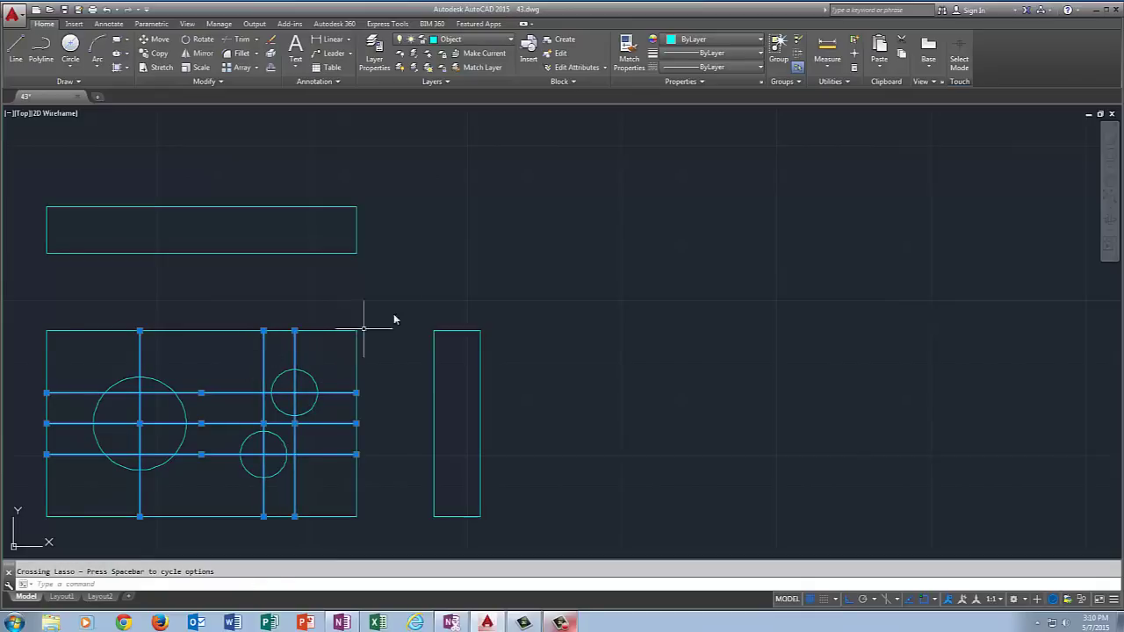
{"action": "key", "text": "Delete"}
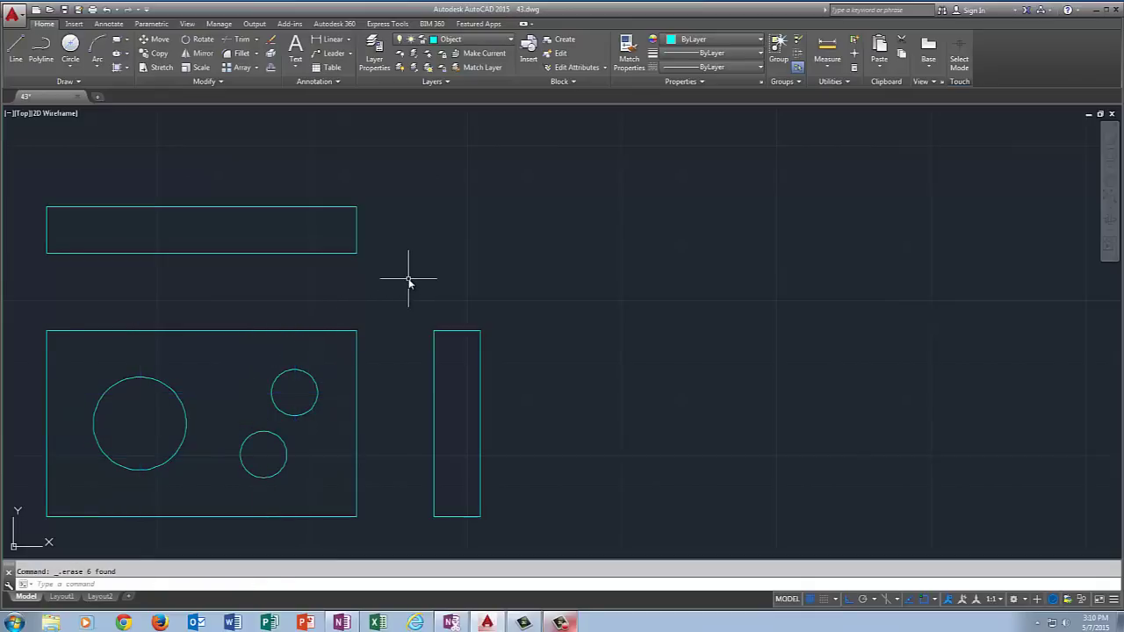
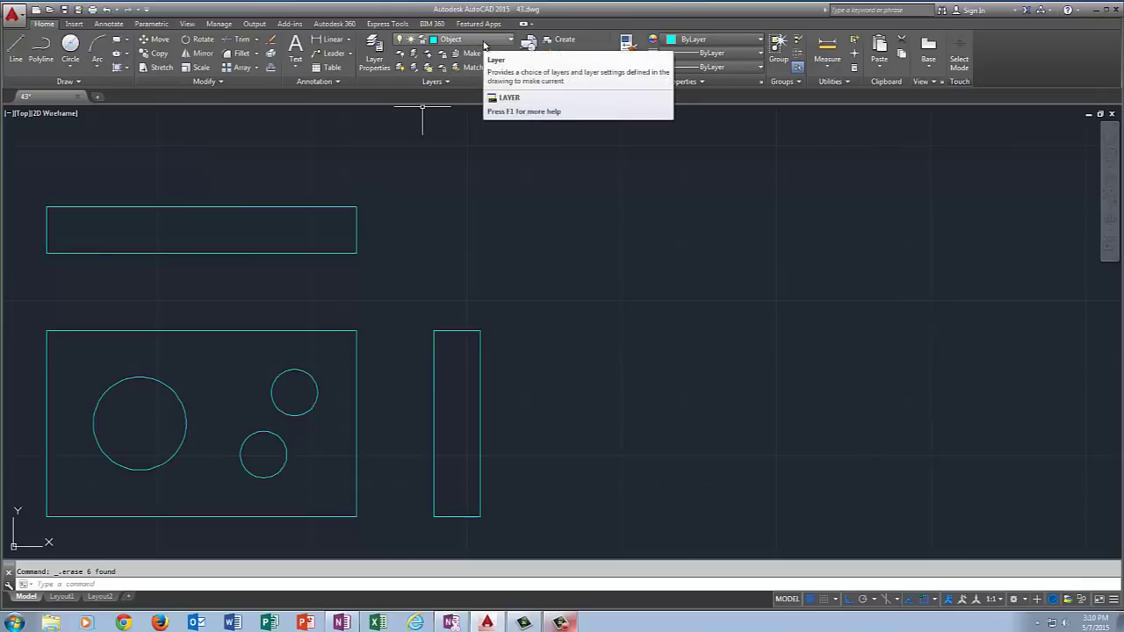
- Make Hidden the current layer
{"action": "left_click", "coordinate": [484, 41]}
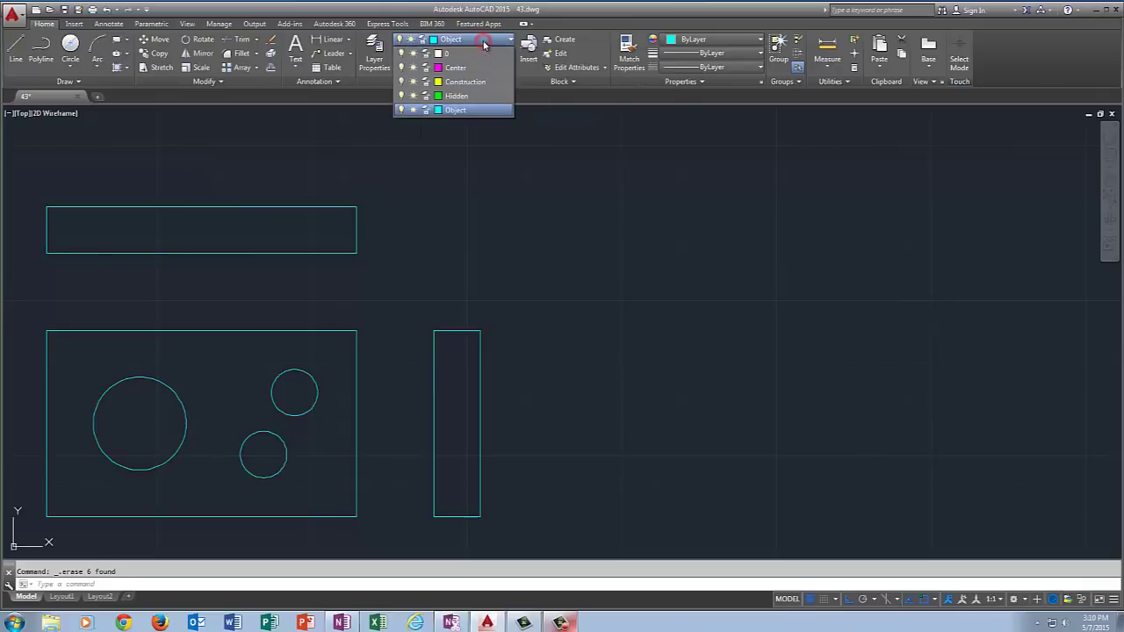
{"action": "left_click", "coordinate": [470, 98]}
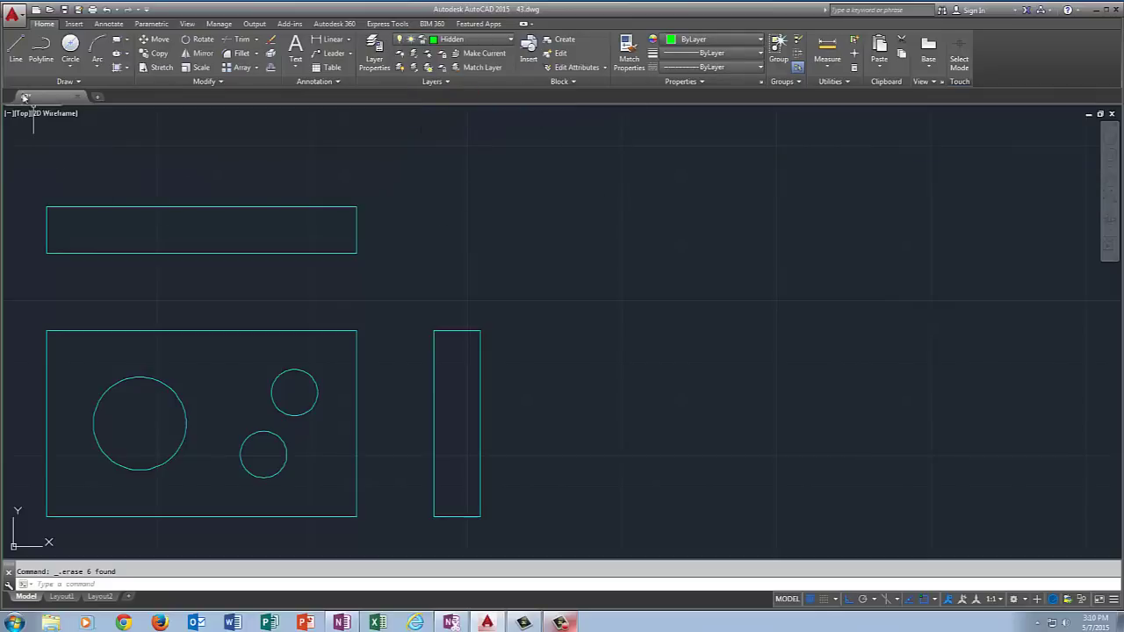
{"action": "left_click", "coordinate": [18, 46]}
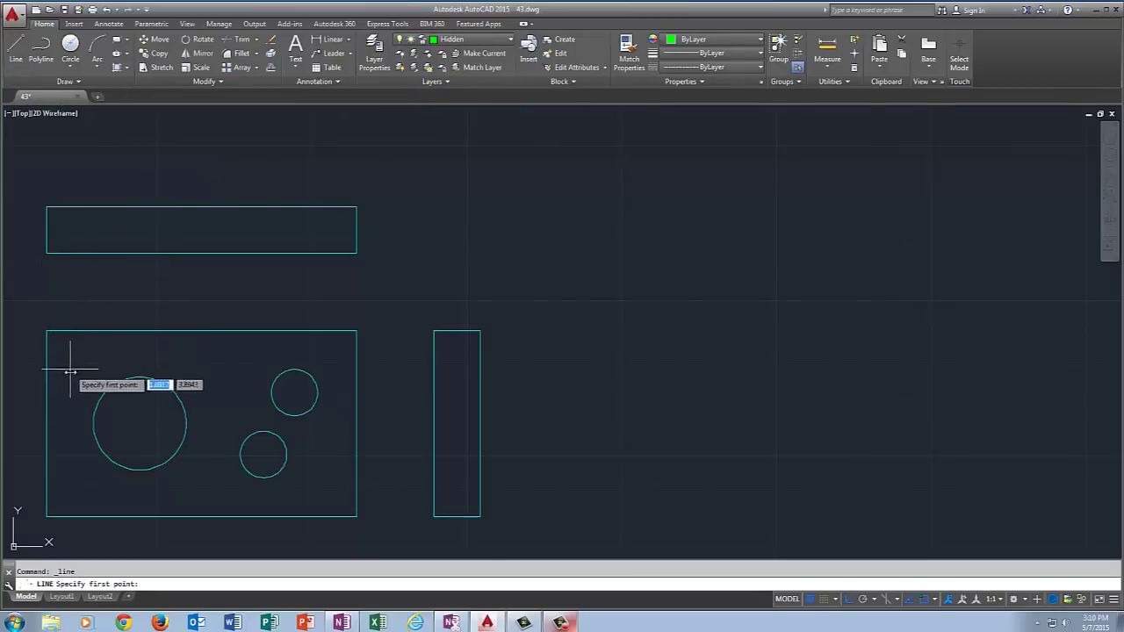
{"action": "left_click", "coordinate": [94, 424]}
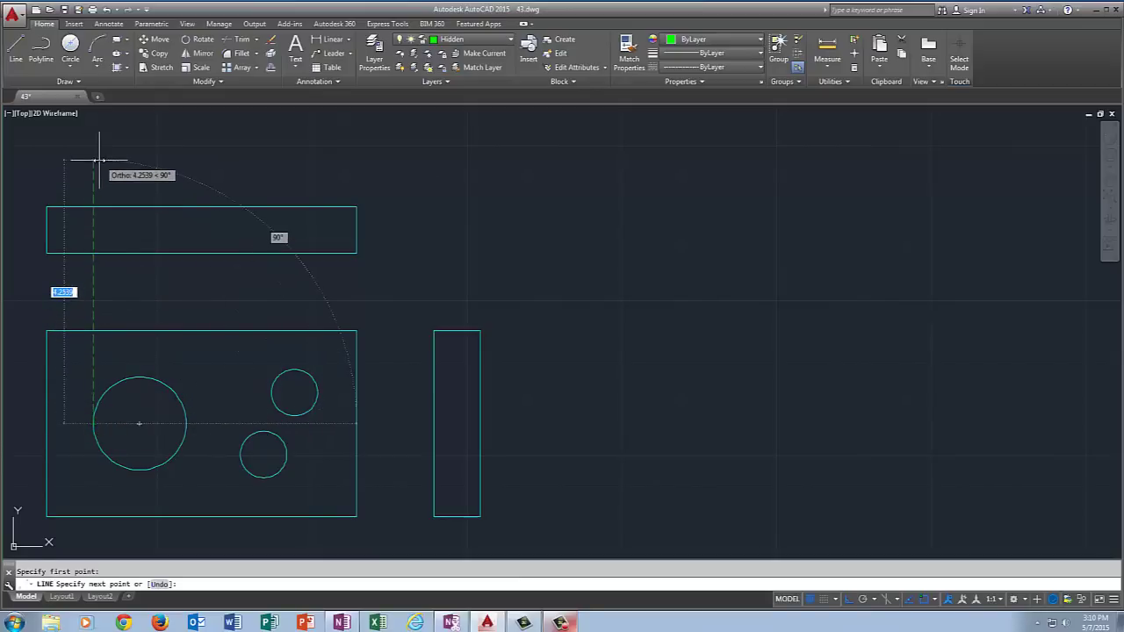
{"action": "key", "text": "Escape"}
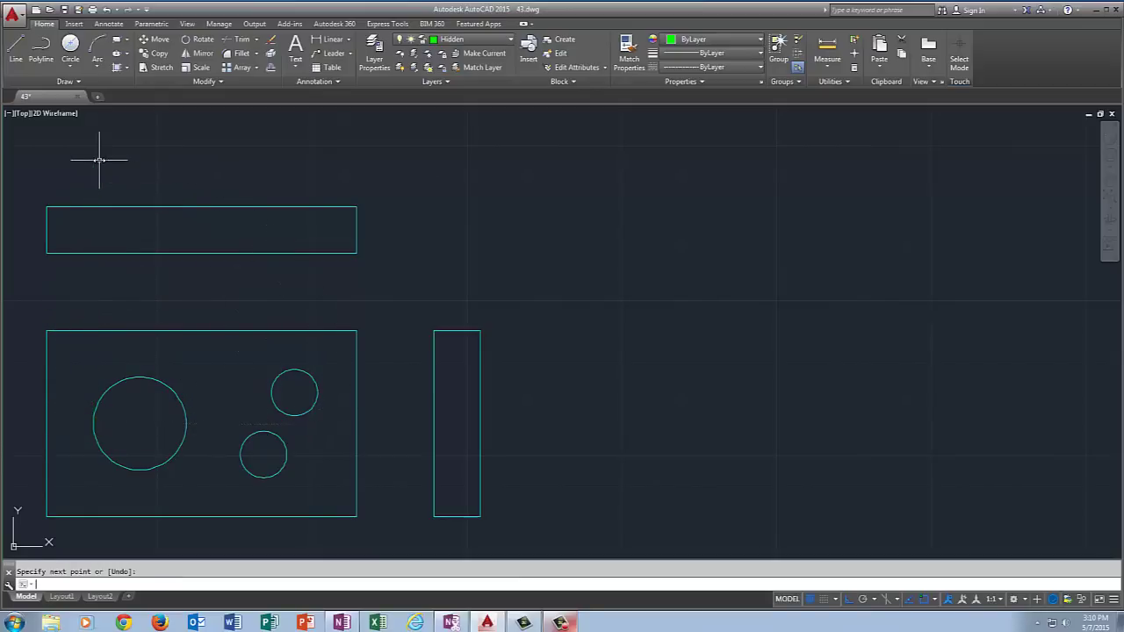
- Draw vertical projection lines from the large circle's left and right quadrants up past the top view
{"action": "left_click", "coordinate": [15, 48]}
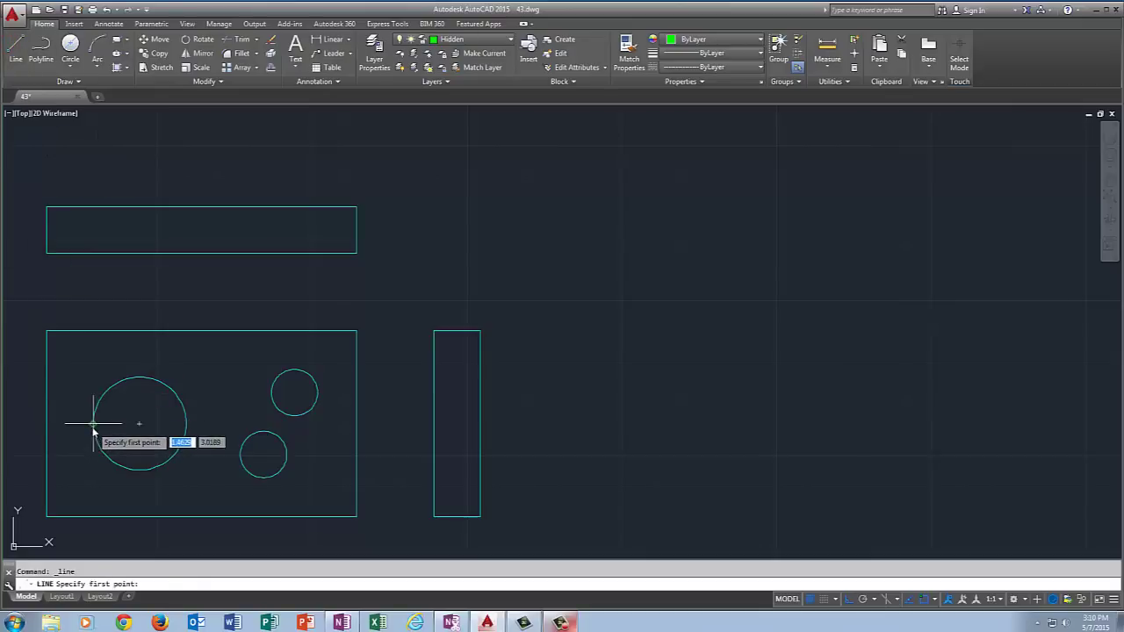
{"action": "left_click", "coordinate": [94, 159]}
{"action": "key", "text": "Escape"}
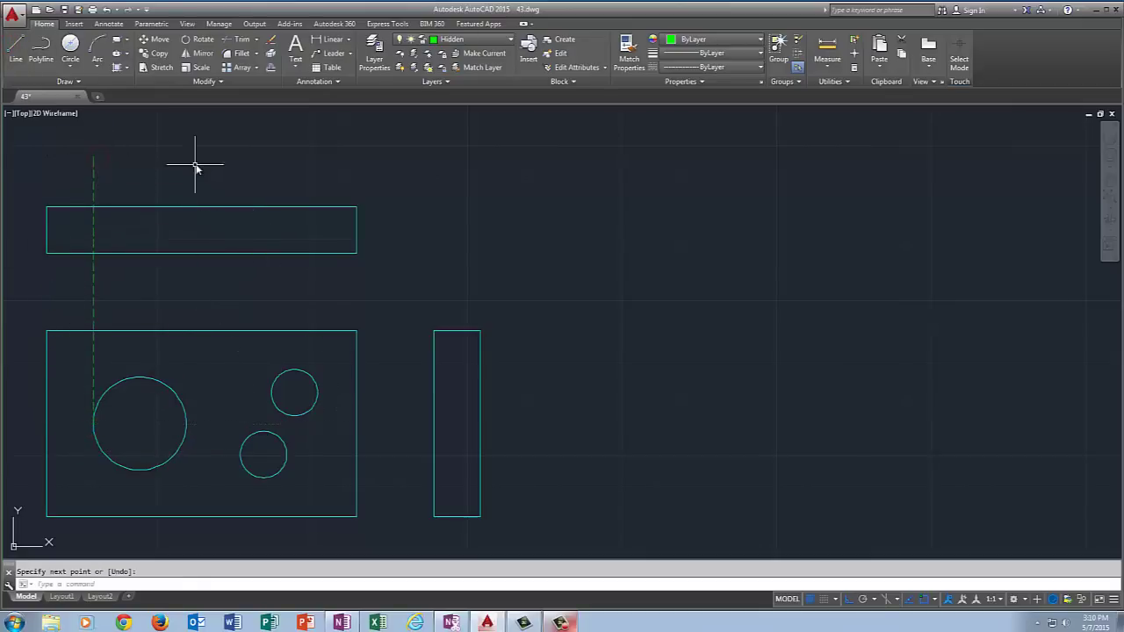
{"action": "left_click", "coordinate": [15, 48]}
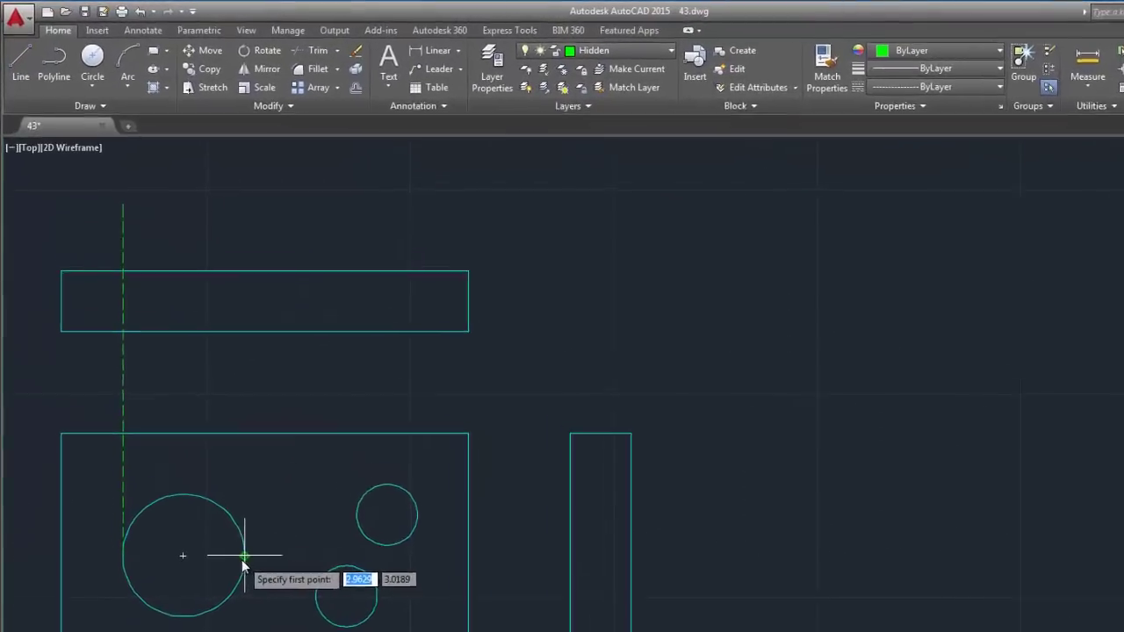
{"action": "left_click", "coordinate": [278, 628]}
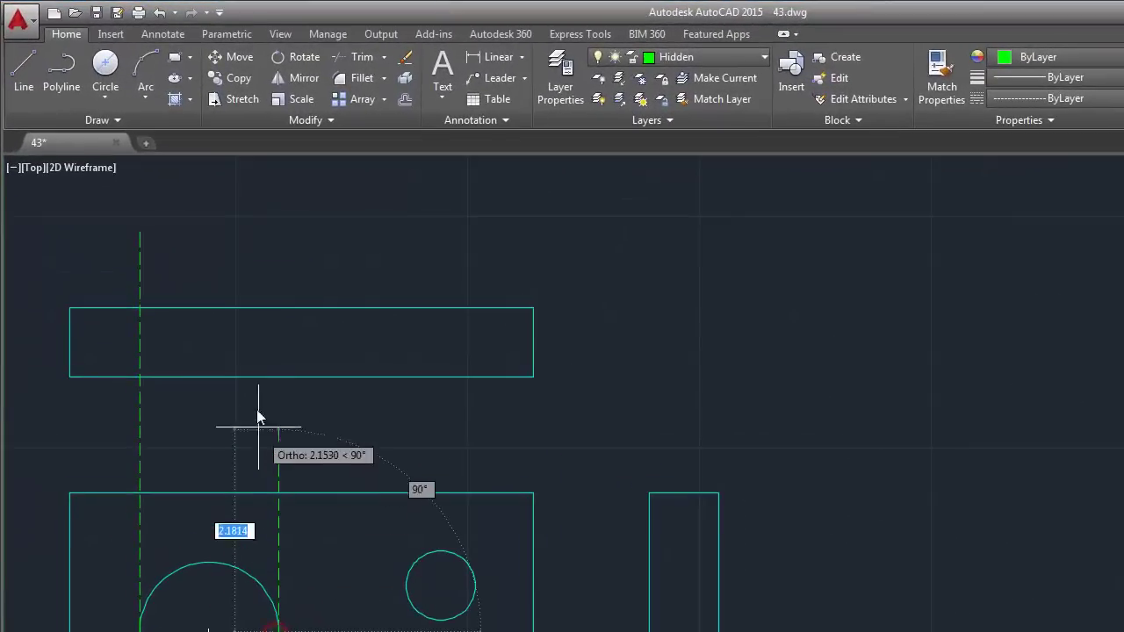
{"action": "left_click", "coordinate": [255, 252]}
{"action": "key", "text": "Return"}
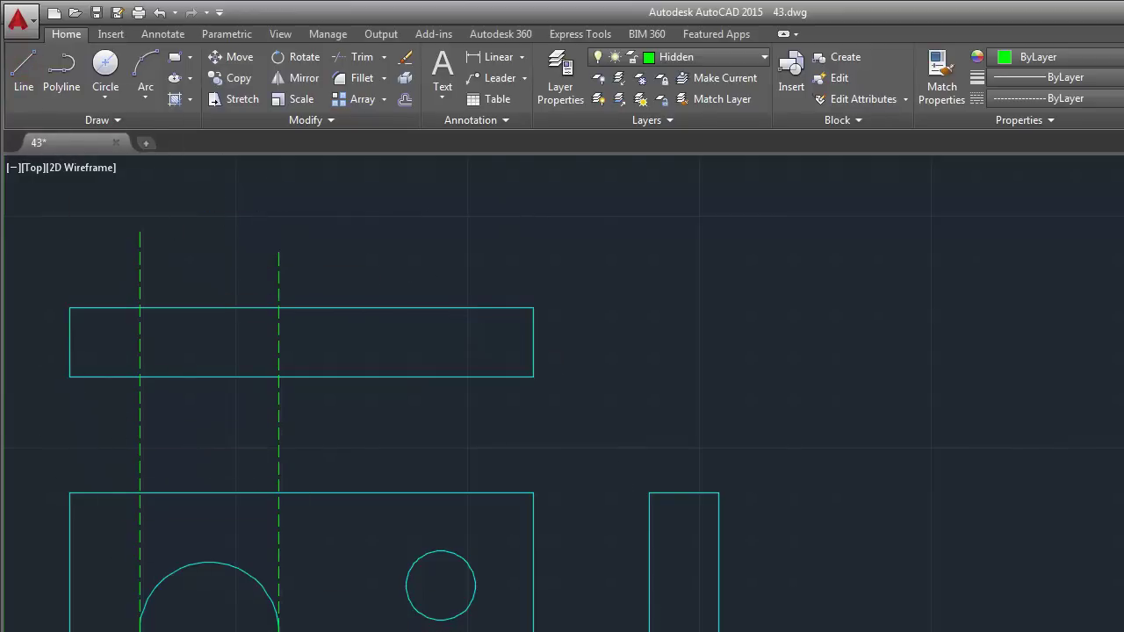
- Draw vertical projection lines from the lower small circle's right and left quadrants up past the top view
{"action": "key", "text": "Return"}
{"action": "left_click", "coordinate": [428, 628]}
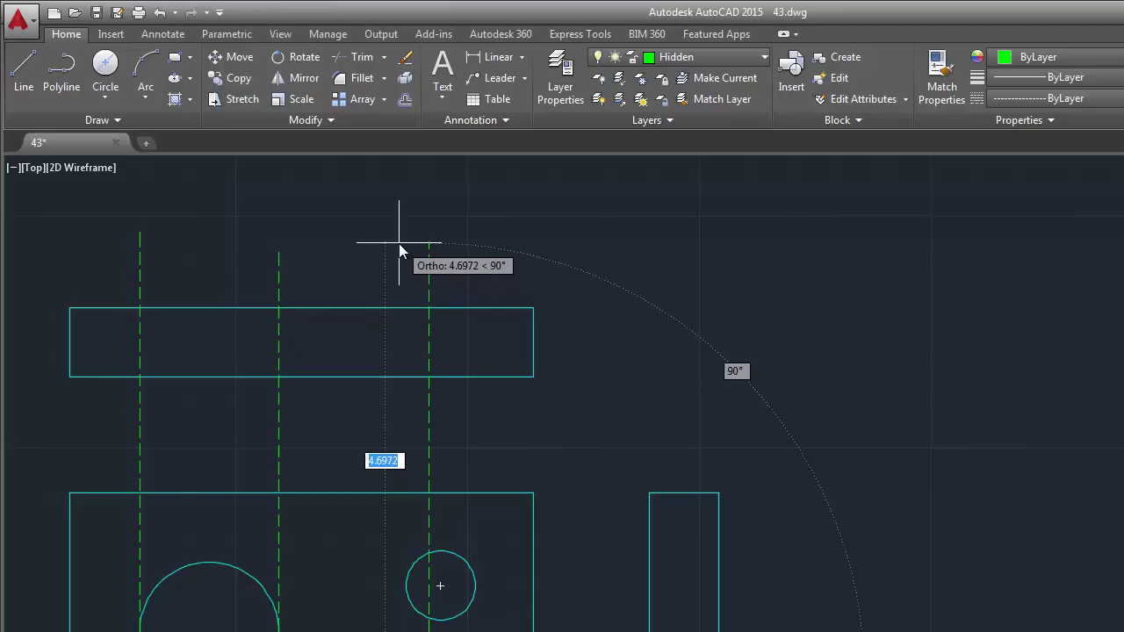
{"action": "left_click", "coordinate": [396, 243]}
{"action": "key", "text": "Return"}
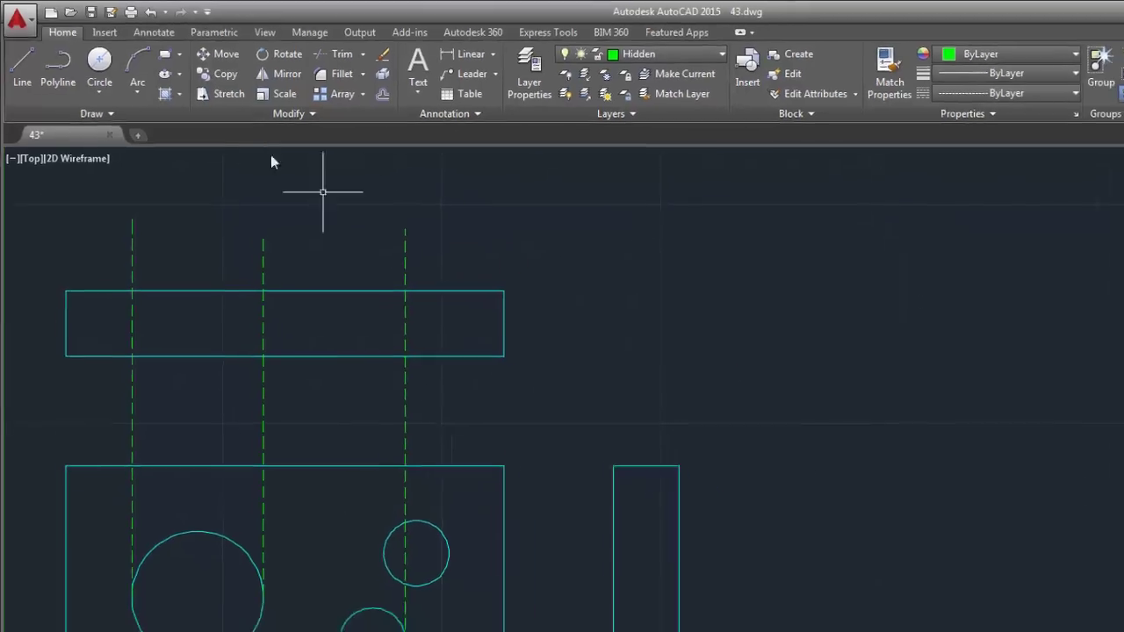
{"action": "left_click", "coordinate": [23, 71]}
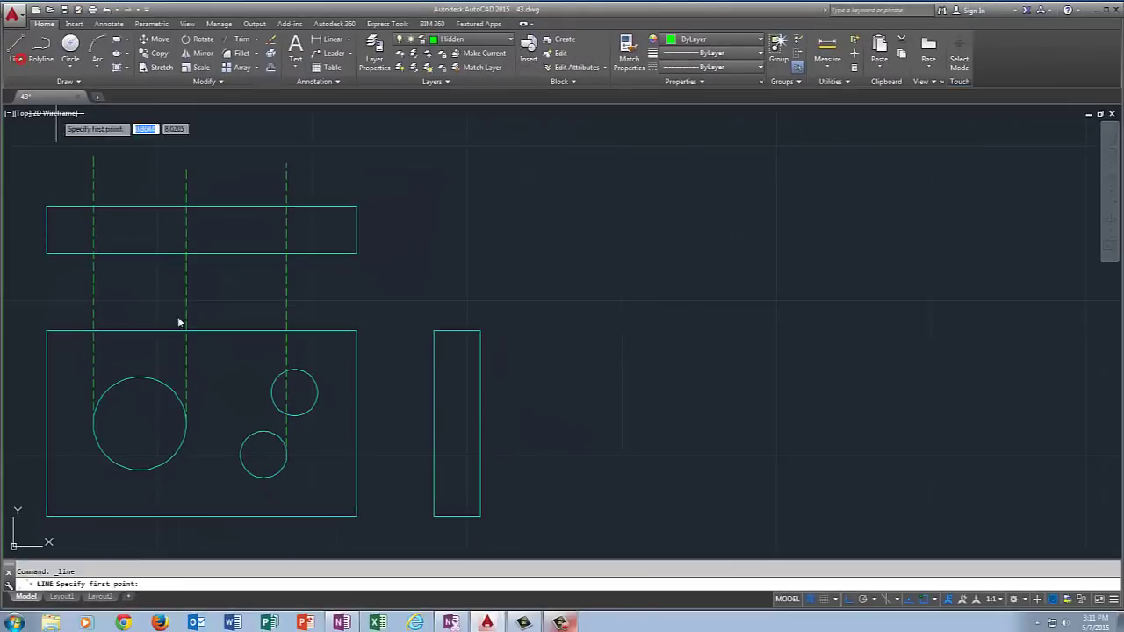
{"action": "left_click", "coordinate": [240, 455]}
{"action": "key", "text": "Return"}
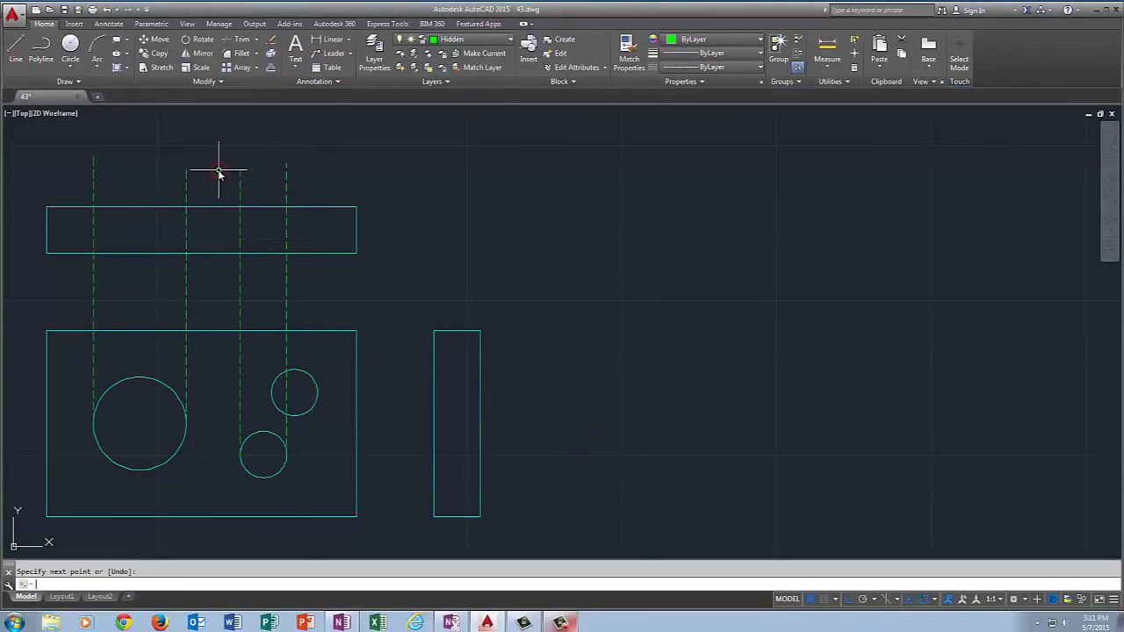
- Draw vertical projection lines from the upper small circle's right and left quadrants up past the top view
{"action": "right_click", "coordinate": [409, 243]}
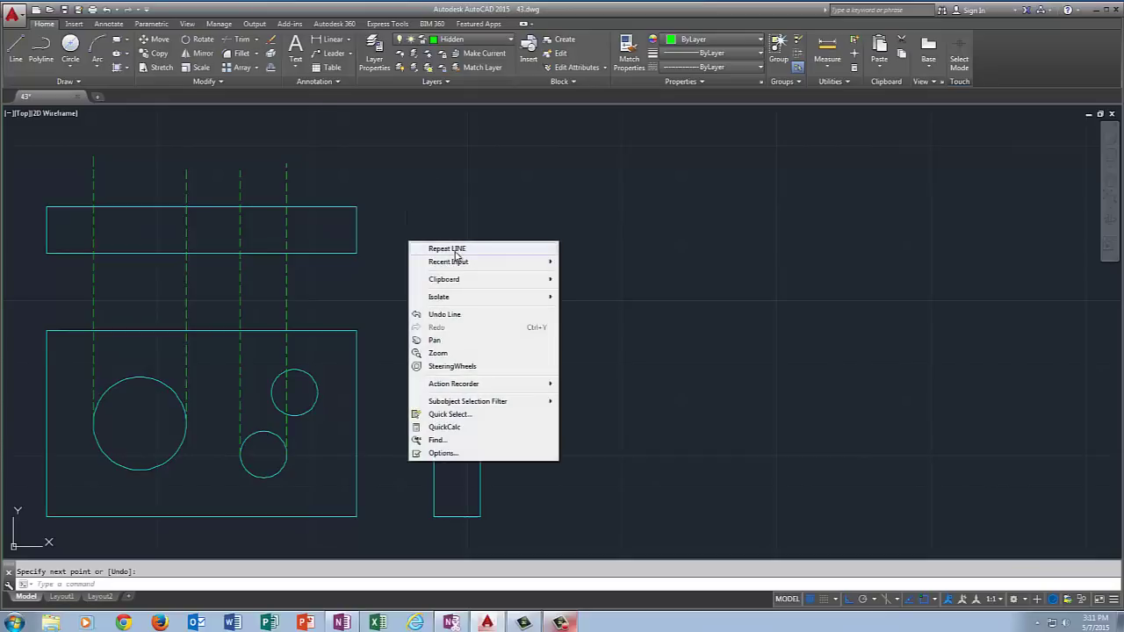
{"action": "left_click", "coordinate": [447, 249]}
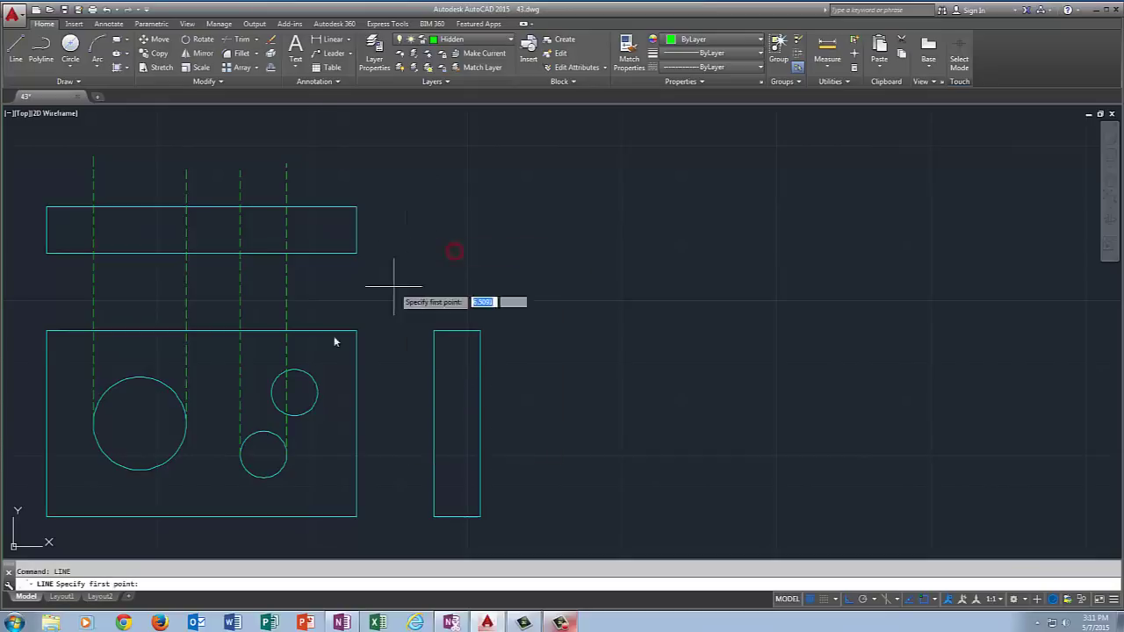
{"action": "left_click", "coordinate": [295, 392]}
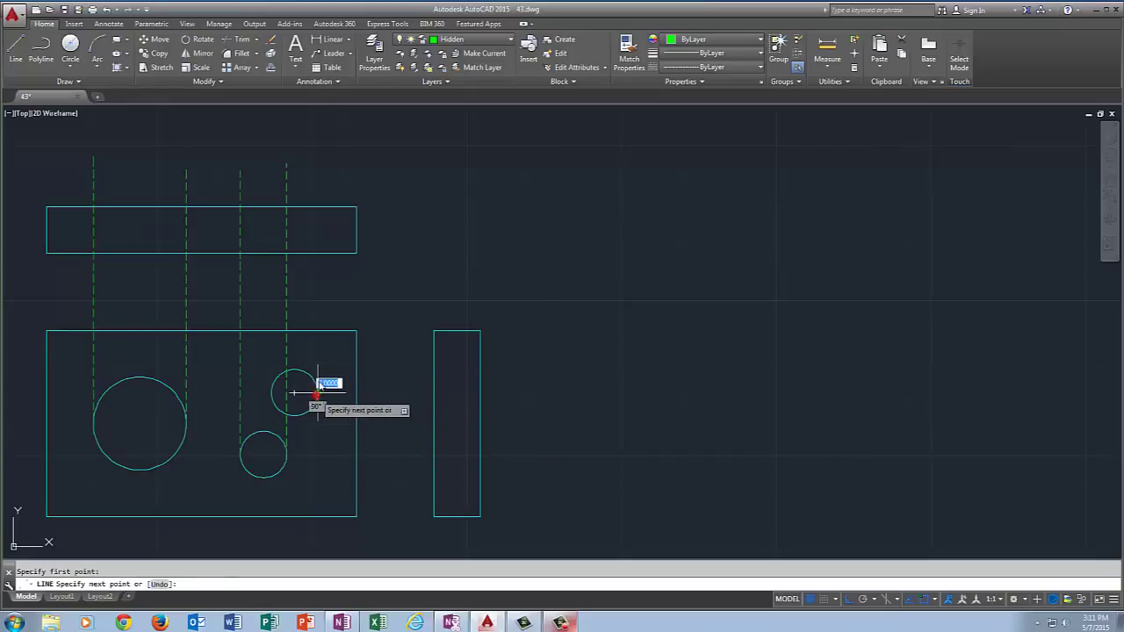
{"action": "left_click", "coordinate": [318, 169]}
{"action": "key", "text": "Return"}
{"action": "right_click", "coordinate": [266, 281]}
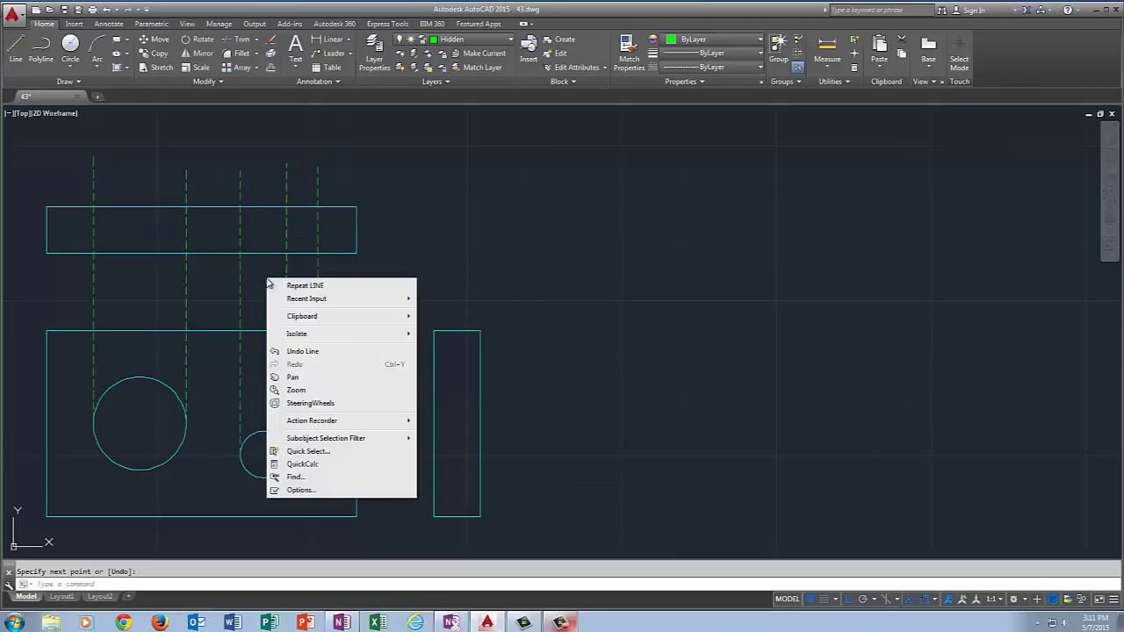
{"action": "left_click", "coordinate": [295, 282]}
{"action": "left_click", "coordinate": [272, 393]}
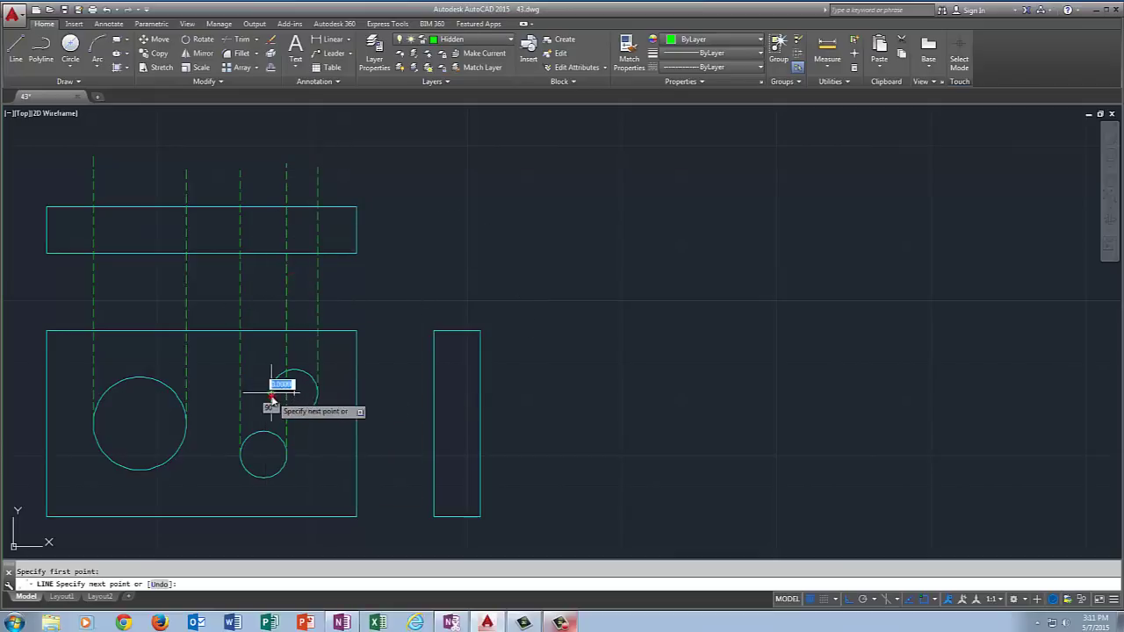
{"action": "left_click", "coordinate": [270, 155]}
{"action": "key", "text": "Return"}
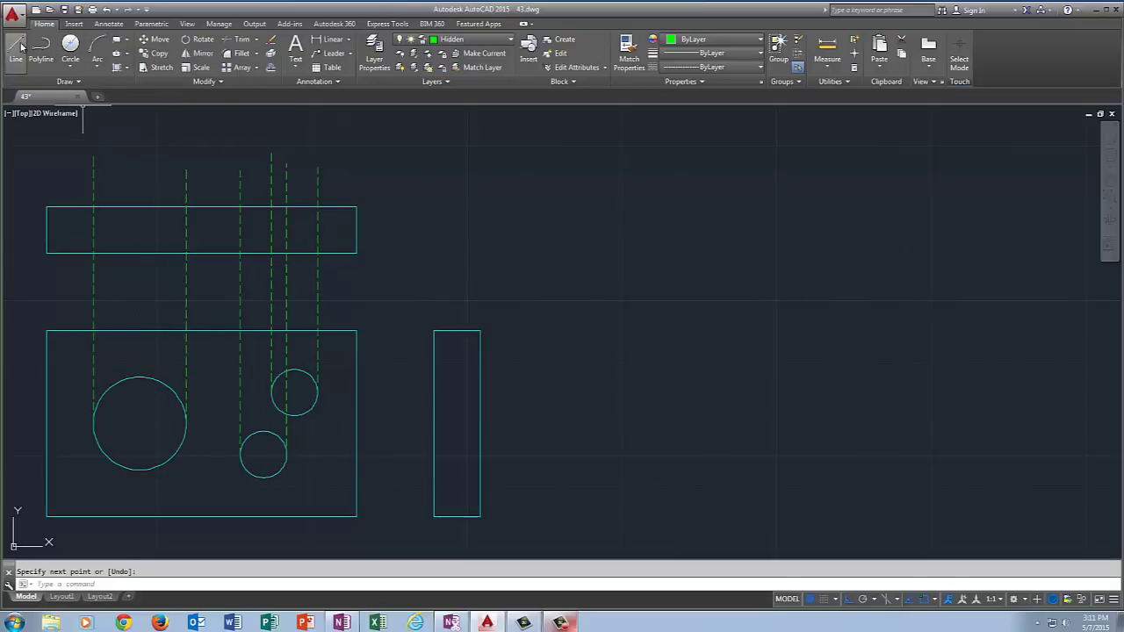
- Draw horizontal projection lines from the large circle's top and bottom quadrants across and beyond the side view
{"action": "right_click", "coordinate": [449, 219]}
{"action": "left_click", "coordinate": [467, 224]}
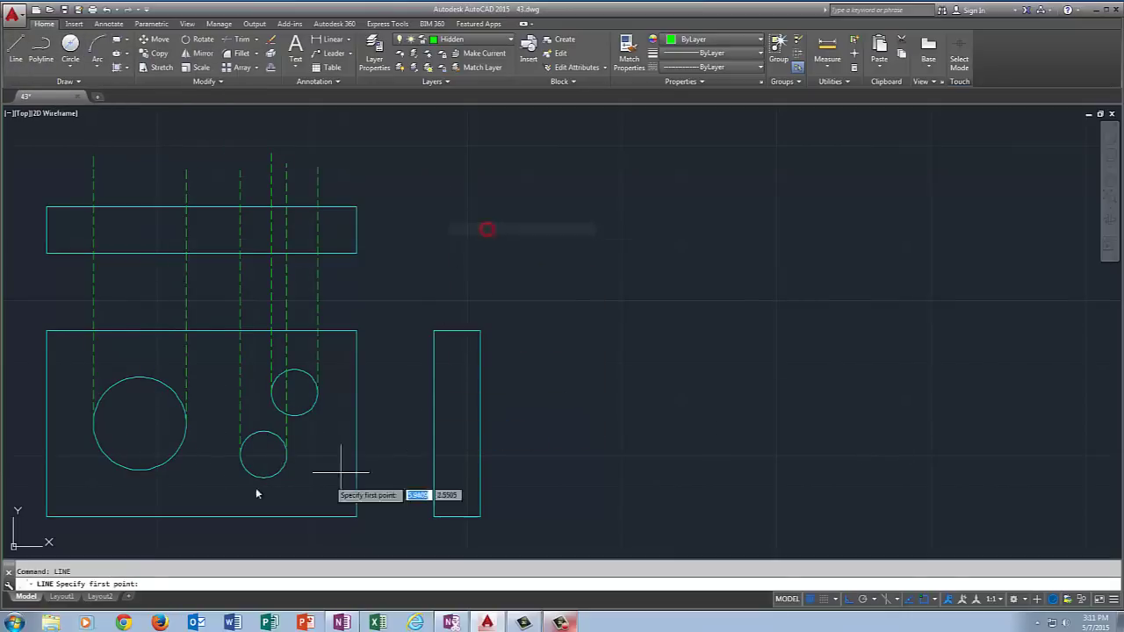
{"action": "left_click", "coordinate": [139, 378]}
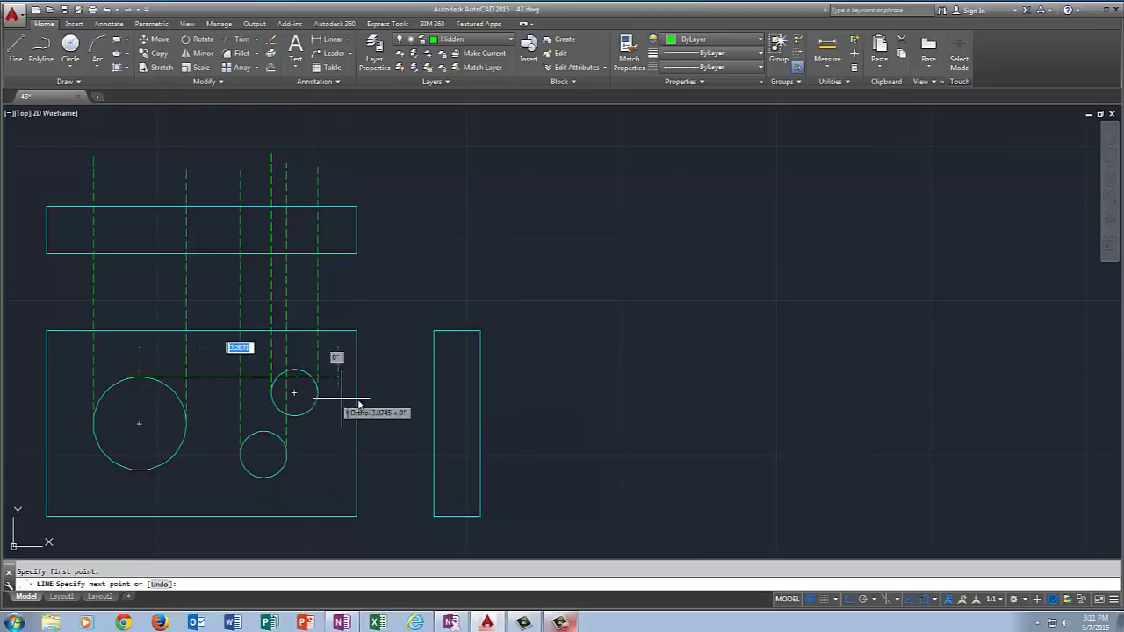
{"action": "left_click", "coordinate": [514, 389]}
{"action": "key", "text": "Return"}
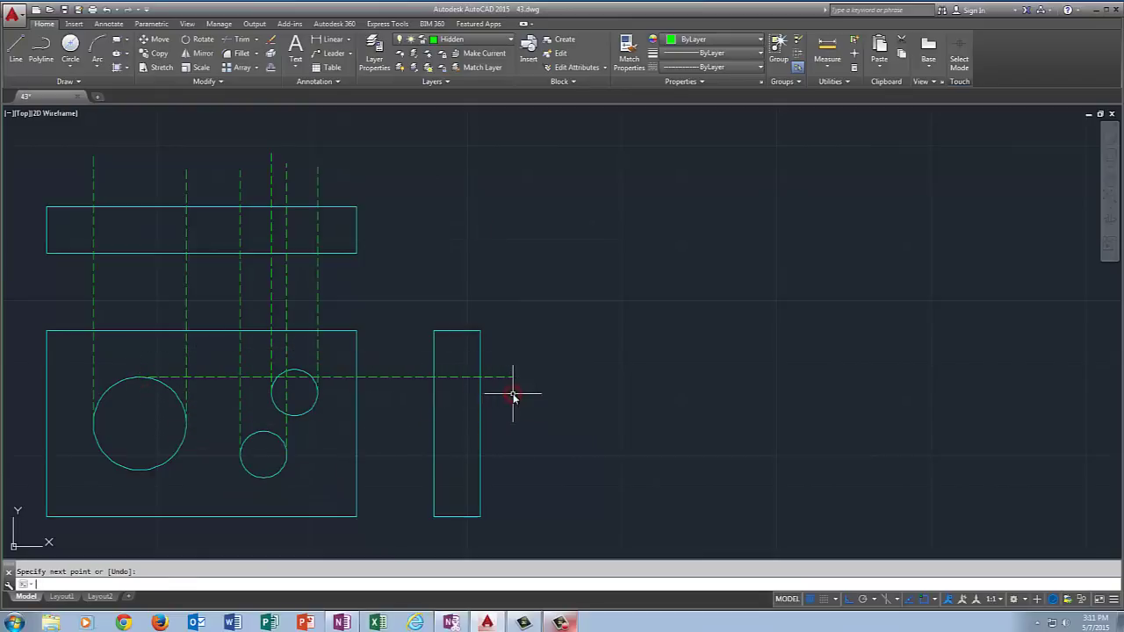
{"action": "right_click", "coordinate": [556, 314]}
{"action": "left_click", "coordinate": [583, 324]}
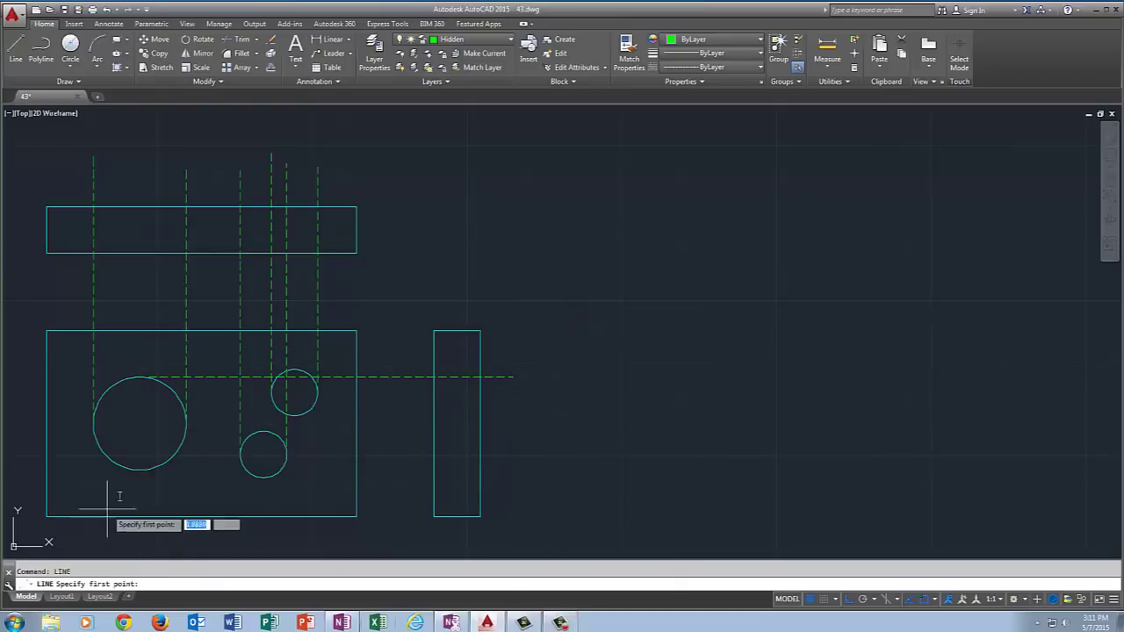
{"action": "left_click", "coordinate": [138, 470]}
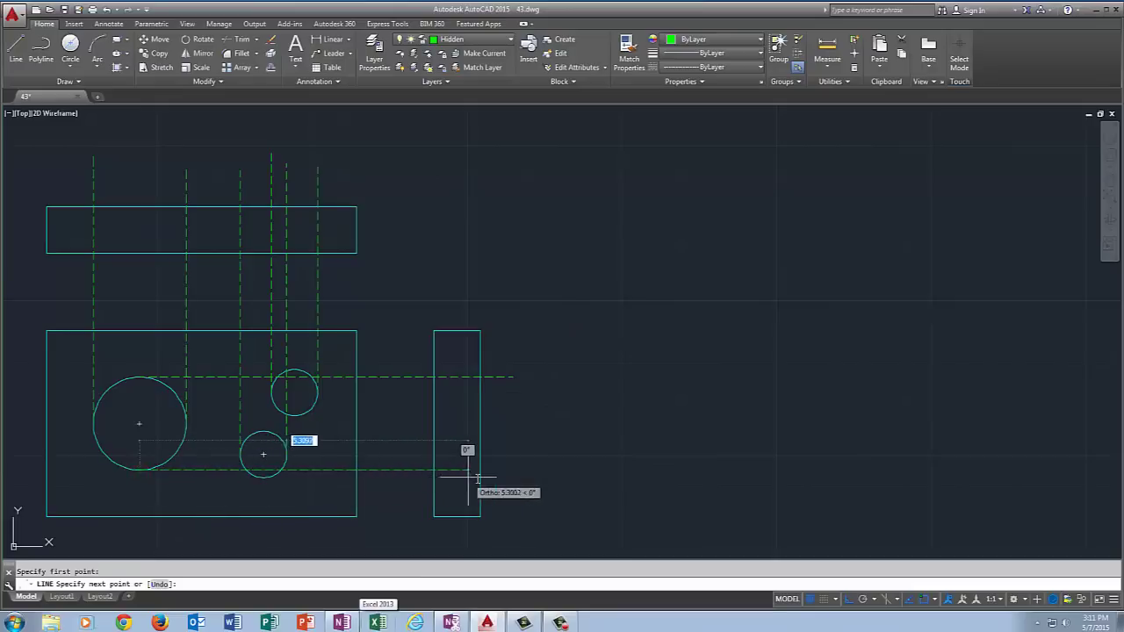
{"action": "left_click", "coordinate": [521, 478]}
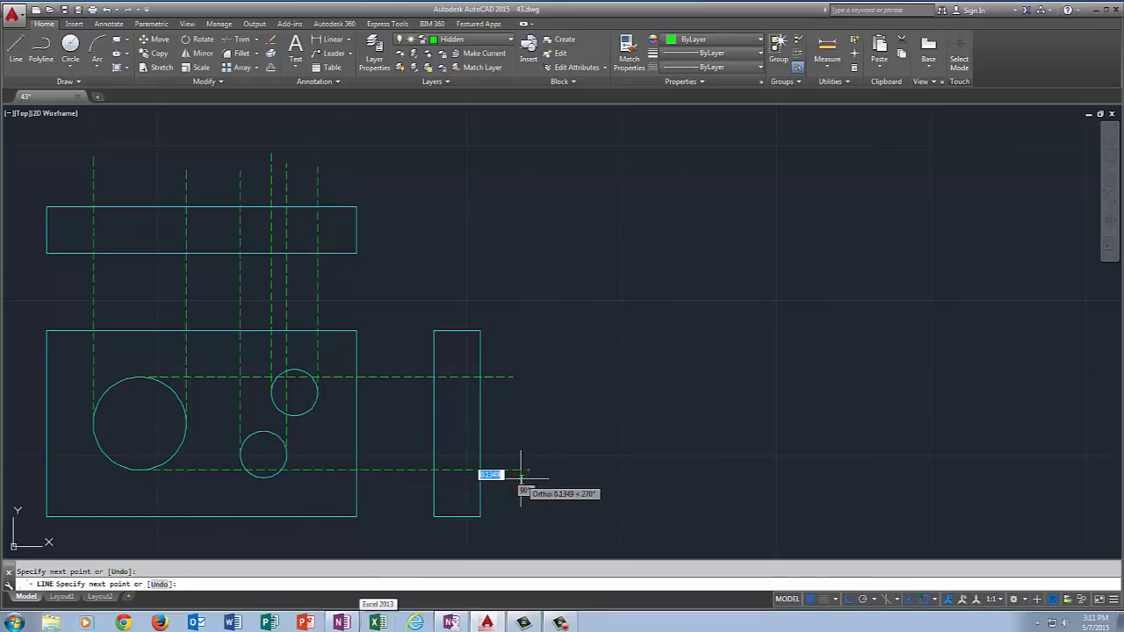
{"action": "key", "text": "Return"}
- Draw horizontal projection lines from the upper small circle's top and bottom quadrants across and beyond the side view
{"action": "right_click", "coordinate": [565, 409]}
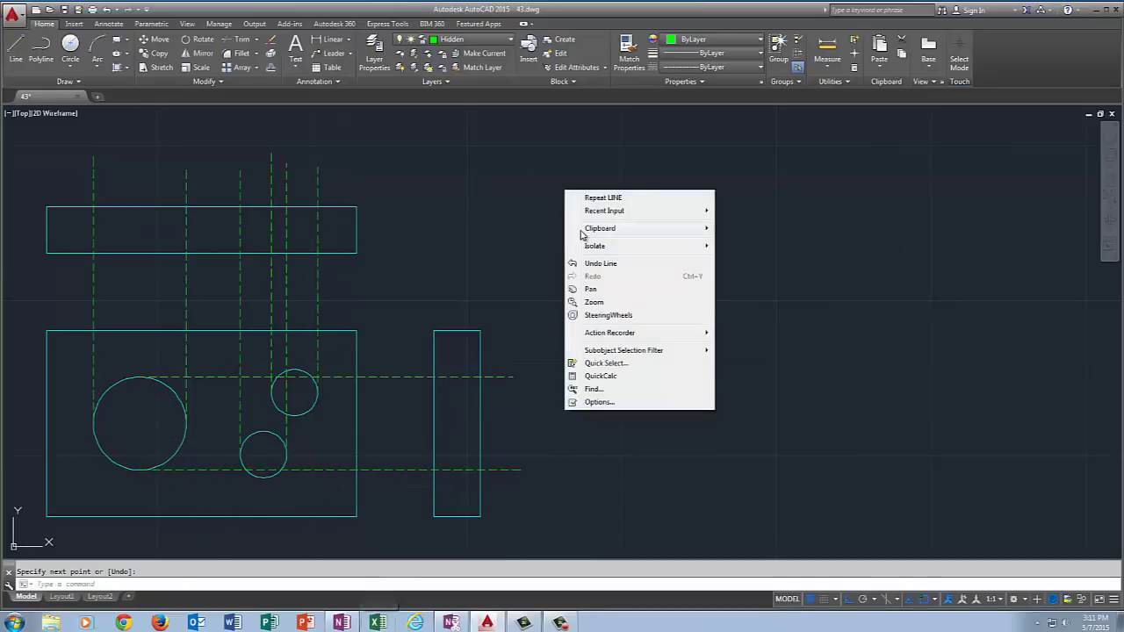
{"action": "left_click", "coordinate": [602, 197]}
{"action": "left_click", "coordinate": [294, 370]}
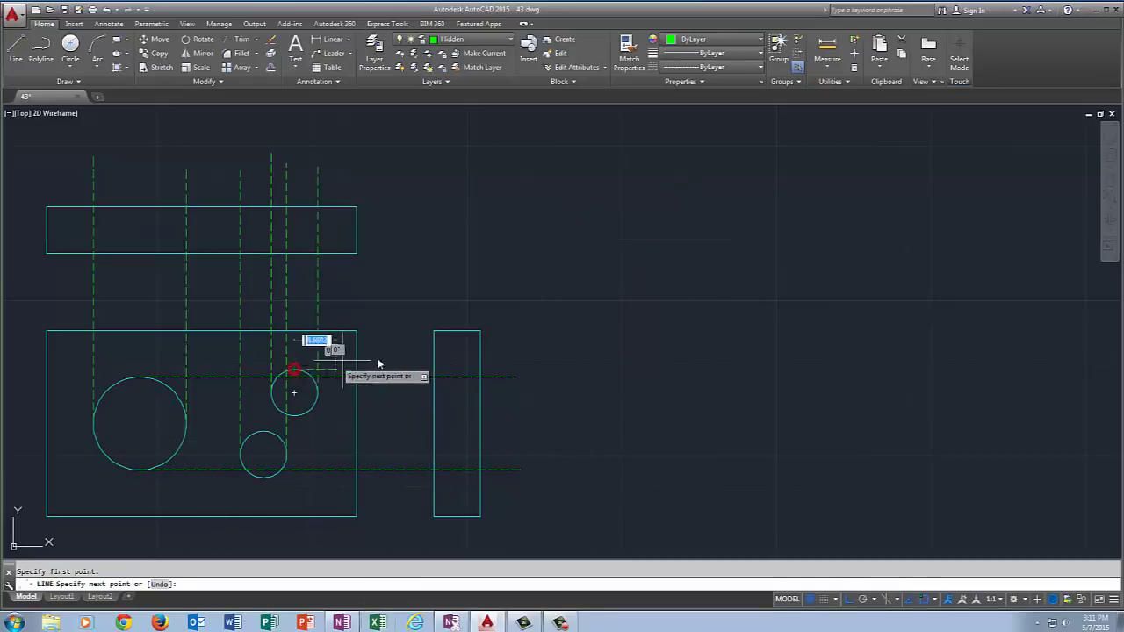
{"action": "left_click", "coordinate": [534, 369]}
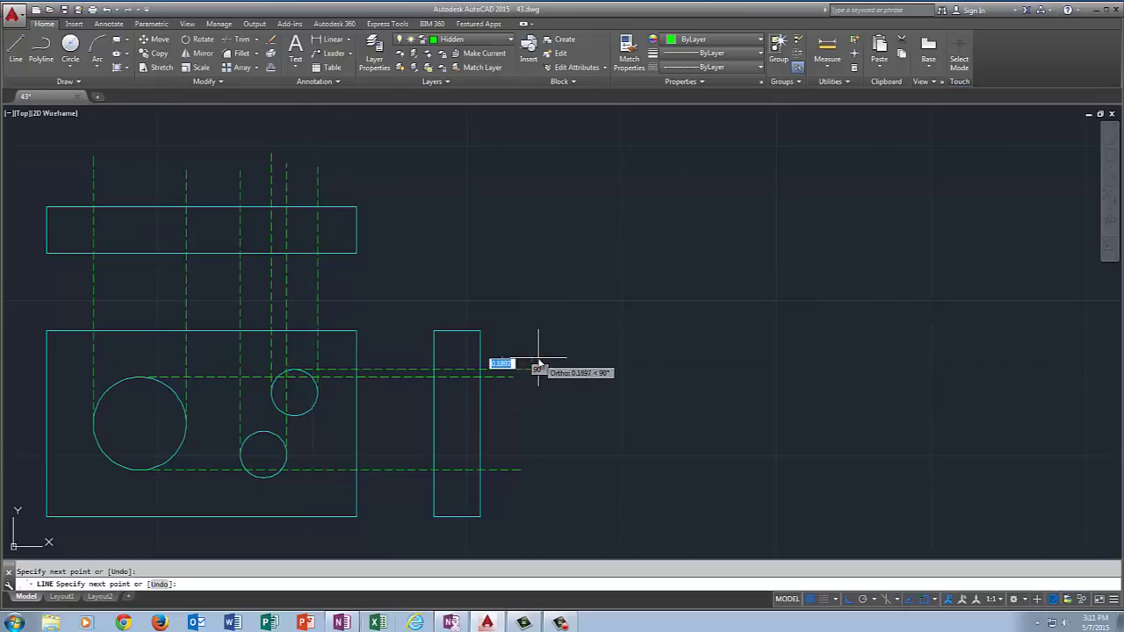
{"action": "key", "text": "Return"}
{"action": "right_click", "coordinate": [412, 266]}
{"action": "left_click", "coordinate": [432, 276]}
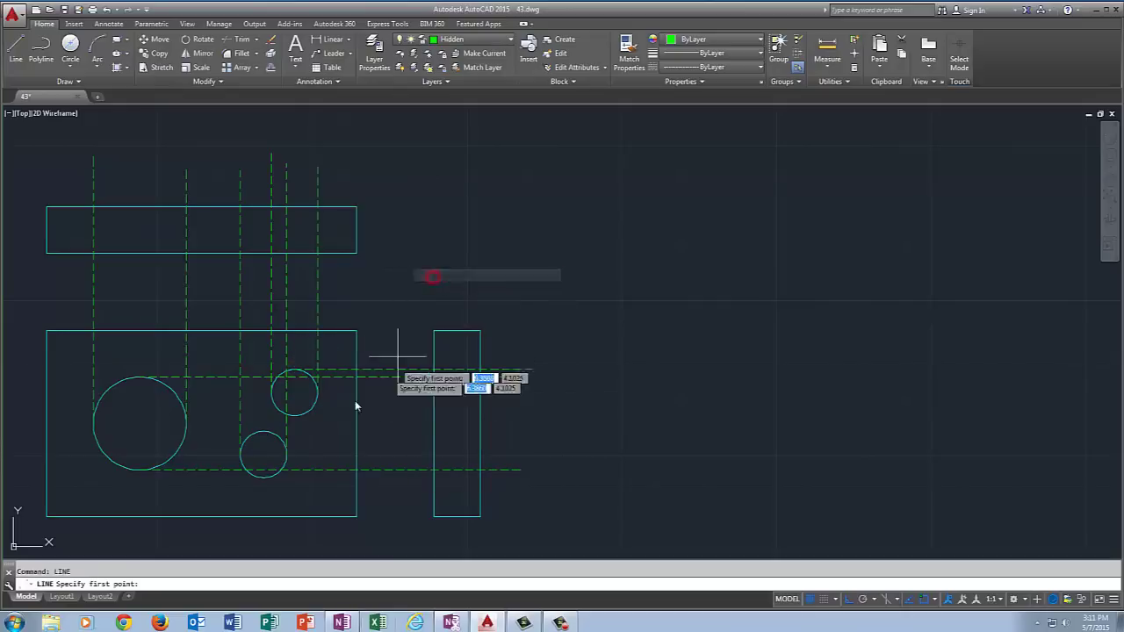
{"action": "left_click", "coordinate": [294, 415]}
{"action": "left_click", "coordinate": [514, 415]}
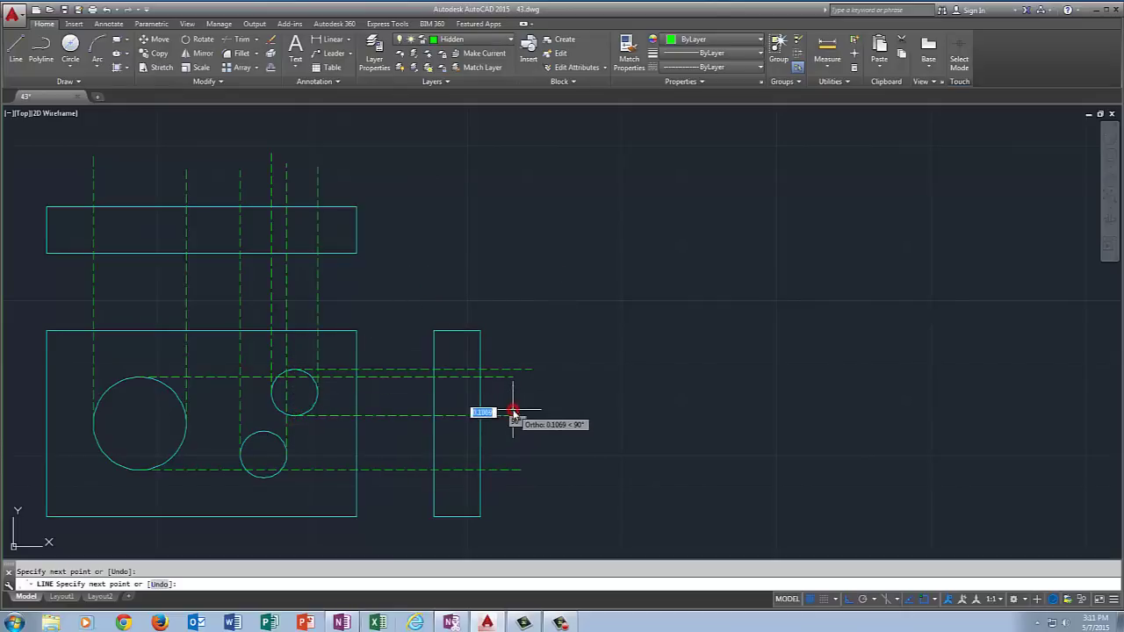
{"action": "key", "text": "Return"}
- Draw horizontal projection lines from the lower small circle's top and bottom quadrants across and beyond the side view
{"action": "right_click", "coordinate": [564, 370]}
{"action": "left_click", "coordinate": [584, 376]}
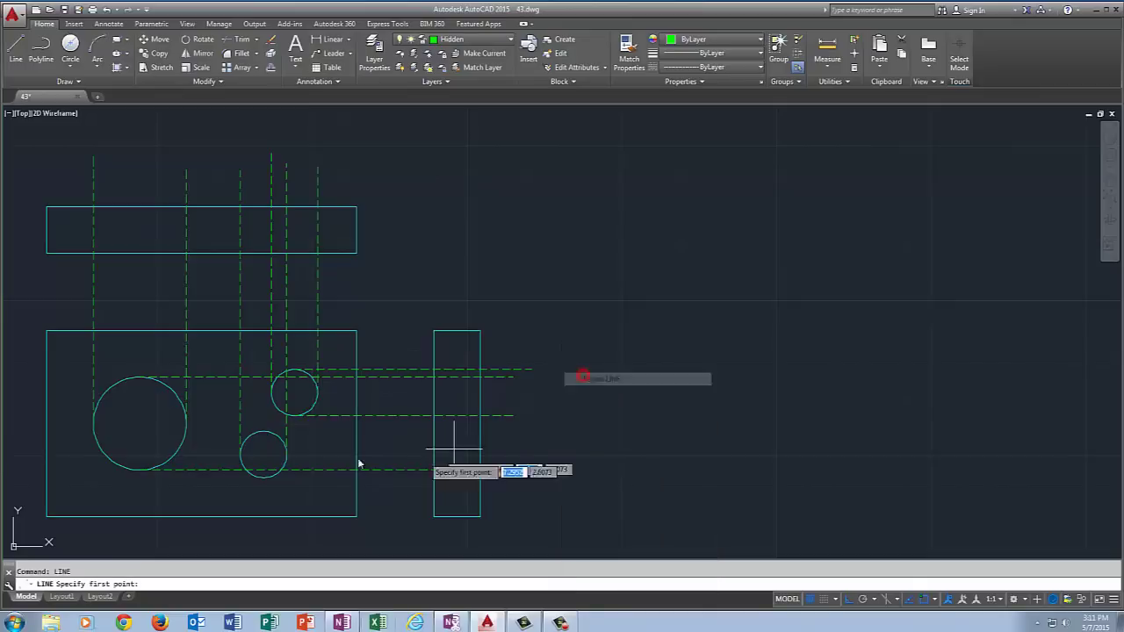
{"action": "left_click", "coordinate": [264, 431]}
{"action": "left_click", "coordinate": [514, 431]}
{"action": "key", "text": "Return"}
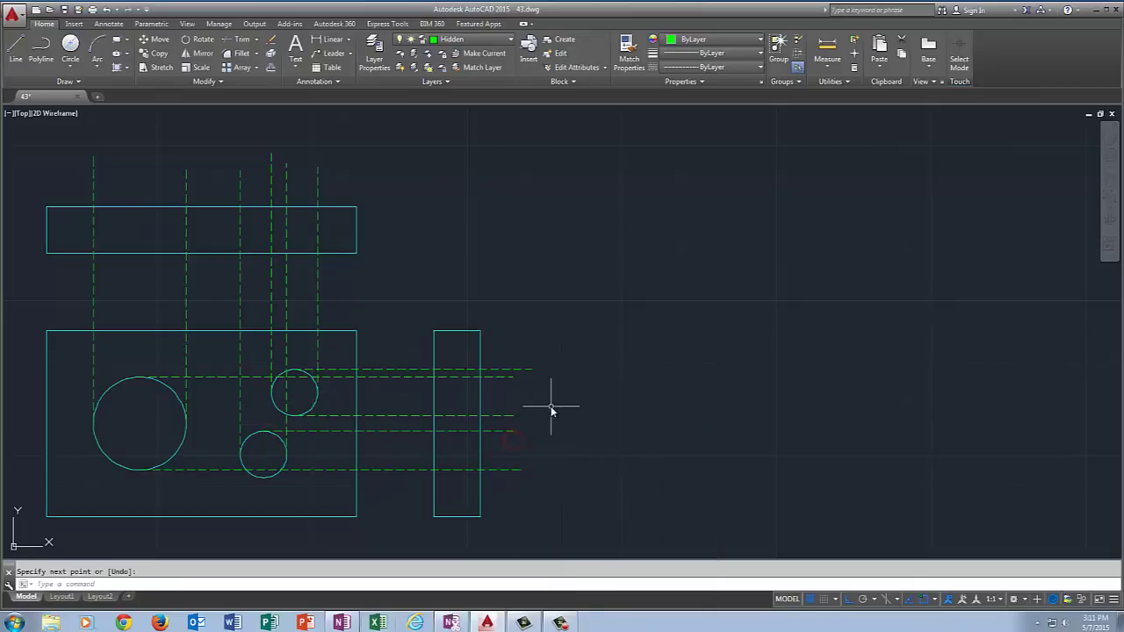
{"action": "right_click", "coordinate": [551, 409]}
{"action": "left_click", "coordinate": [588, 197]}
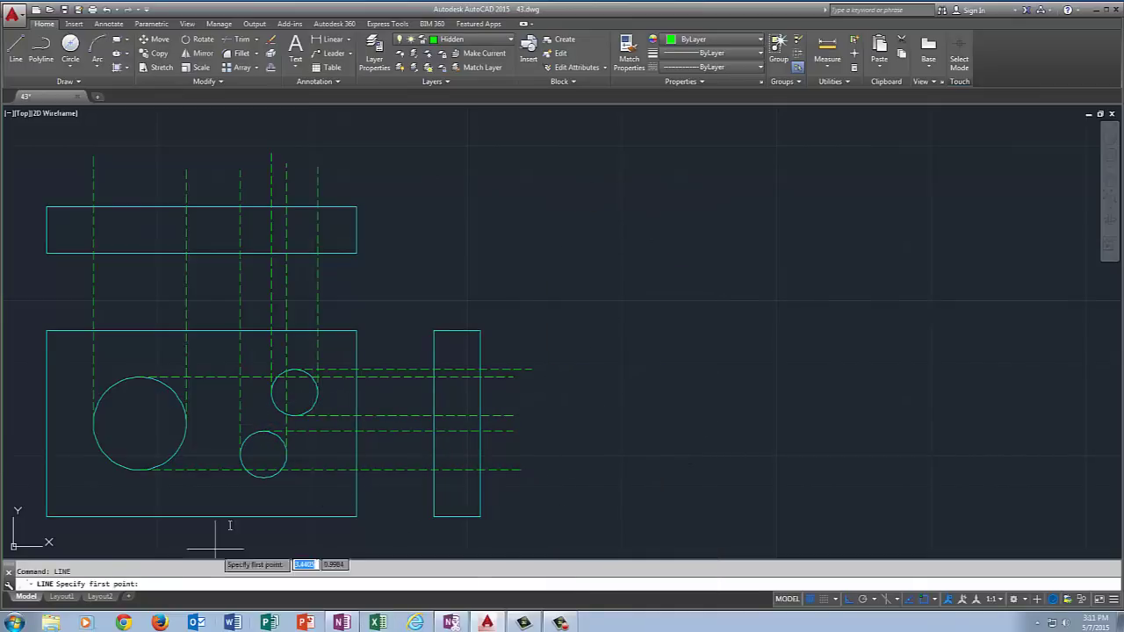
{"action": "left_click", "coordinate": [263, 478]}
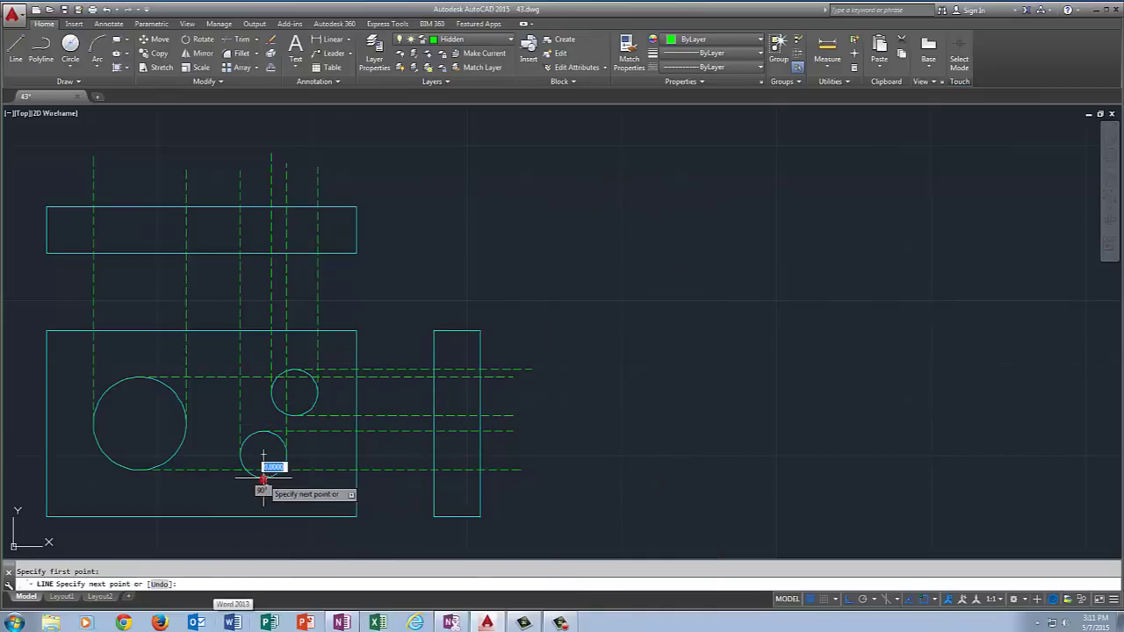
{"action": "left_click", "coordinate": [520, 475]}
{"action": "key", "text": "Return"}
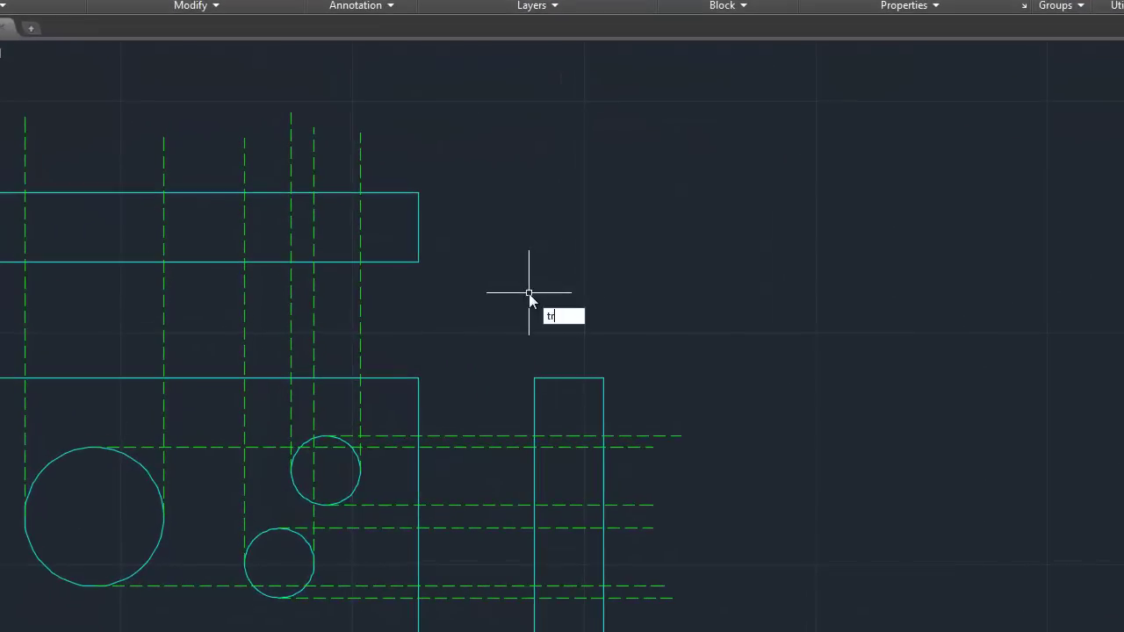
- Using the top view's two long horizontal edges as cutting edges, trim the six vertical projection lines above the top view
{"action": "type", "text": "im"}
{"action": "key", "text": "Return"}
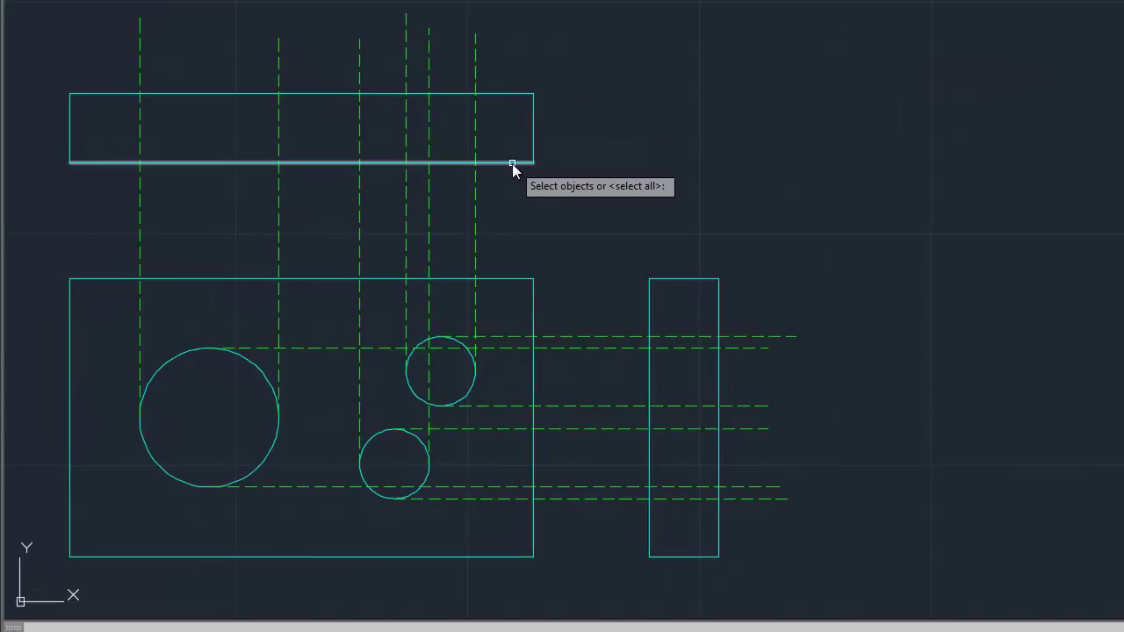
{"action": "left_click", "coordinate": [512, 163]}
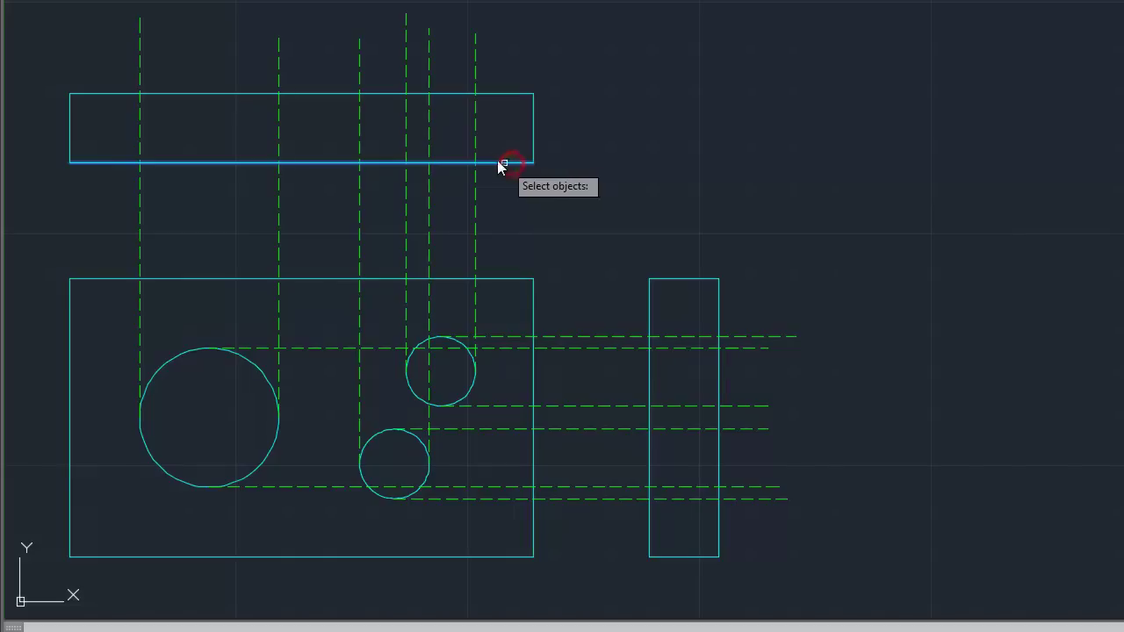
{"action": "left_click", "coordinate": [501, 93]}
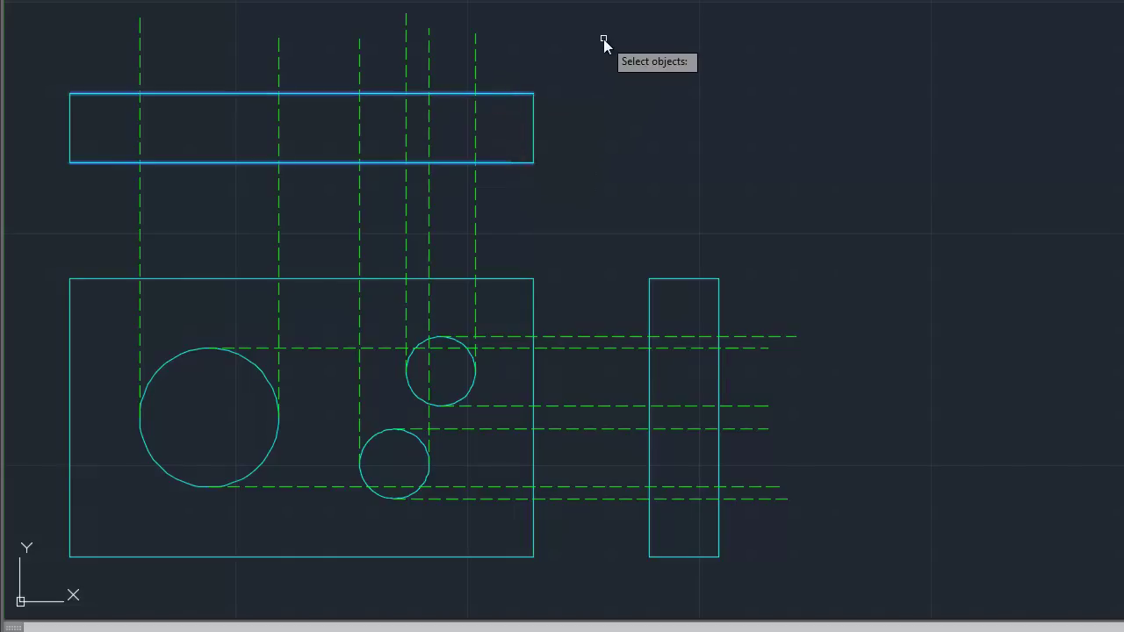
{"action": "key", "text": "Return"}
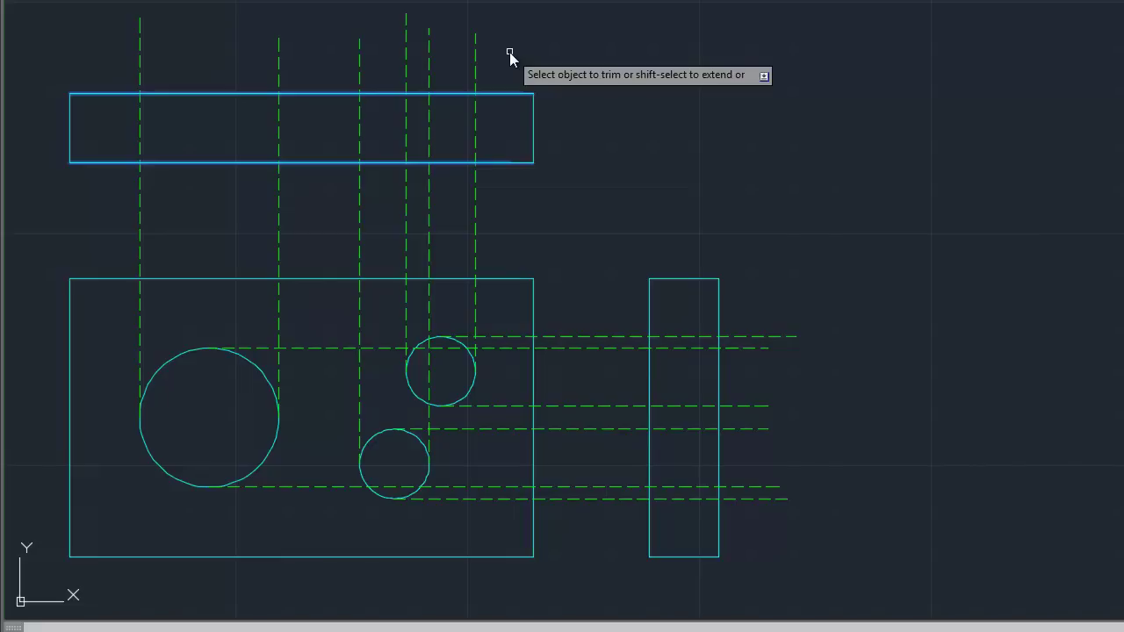
{"action": "left_click", "coordinate": [475, 56]}
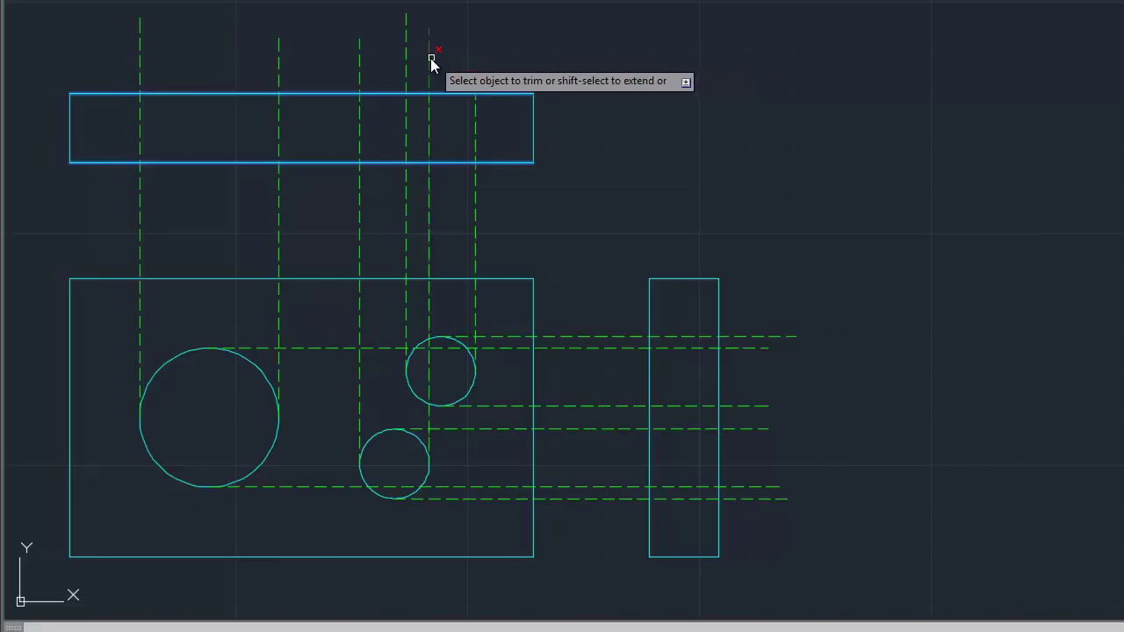
{"action": "left_click", "coordinate": [429, 58]}
{"action": "left_click", "coordinate": [406, 60]}
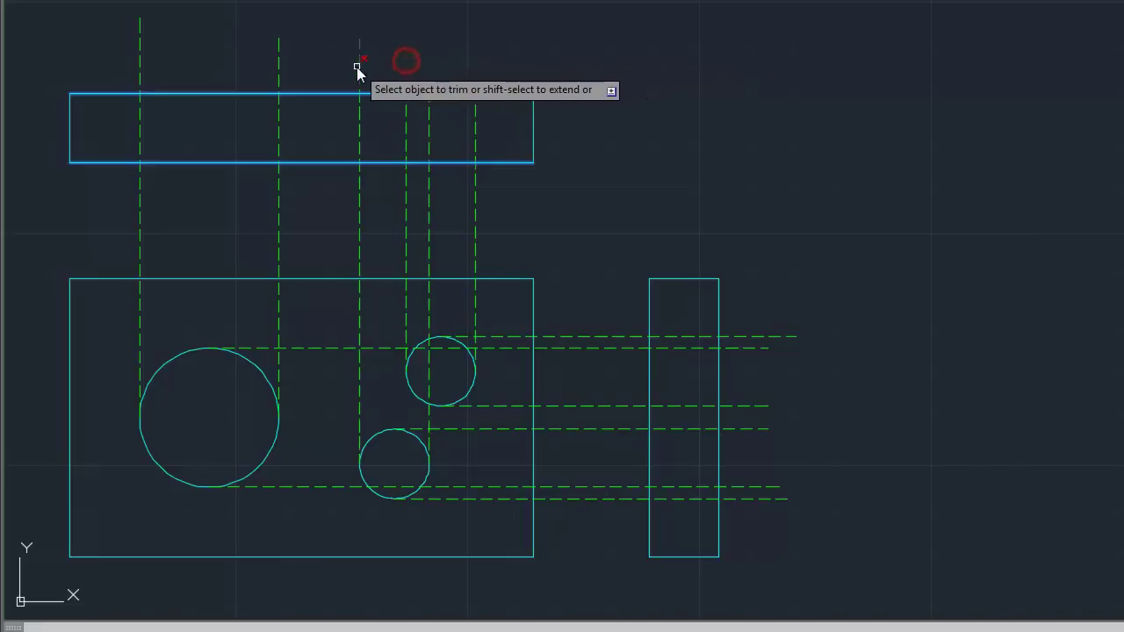
{"action": "left_click", "coordinate": [358, 67]}
{"action": "left_click", "coordinate": [279, 68]}
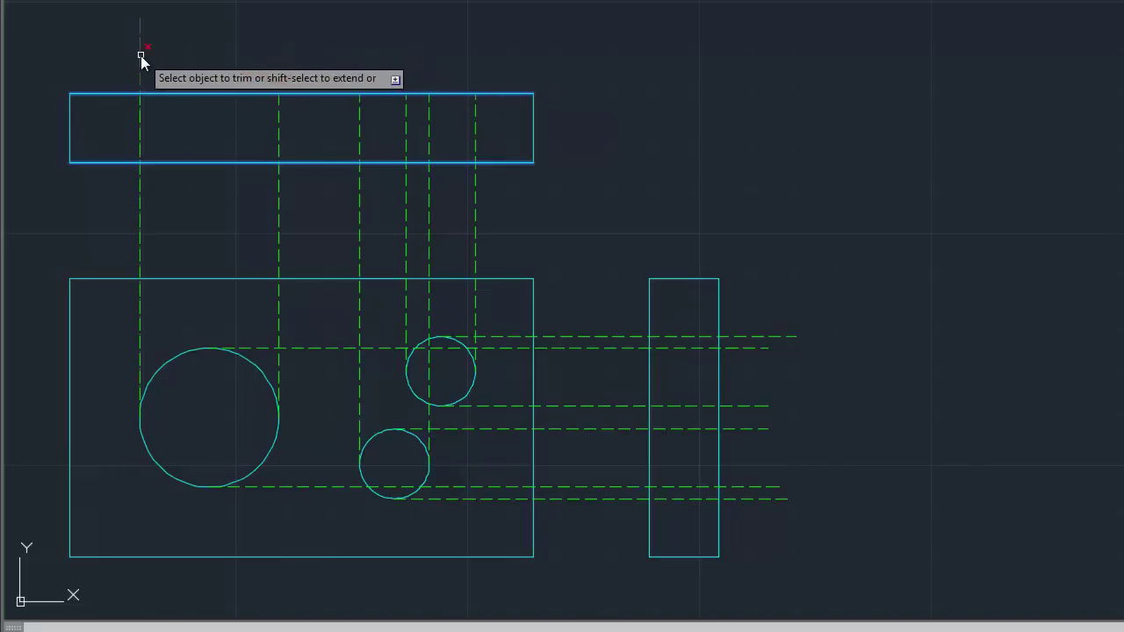
{"action": "left_click", "coordinate": [141, 56]}
- Trim away the portions of all six vertical projection lines below the top view and finish the Trim command
{"action": "left_click", "coordinate": [89, 196]}
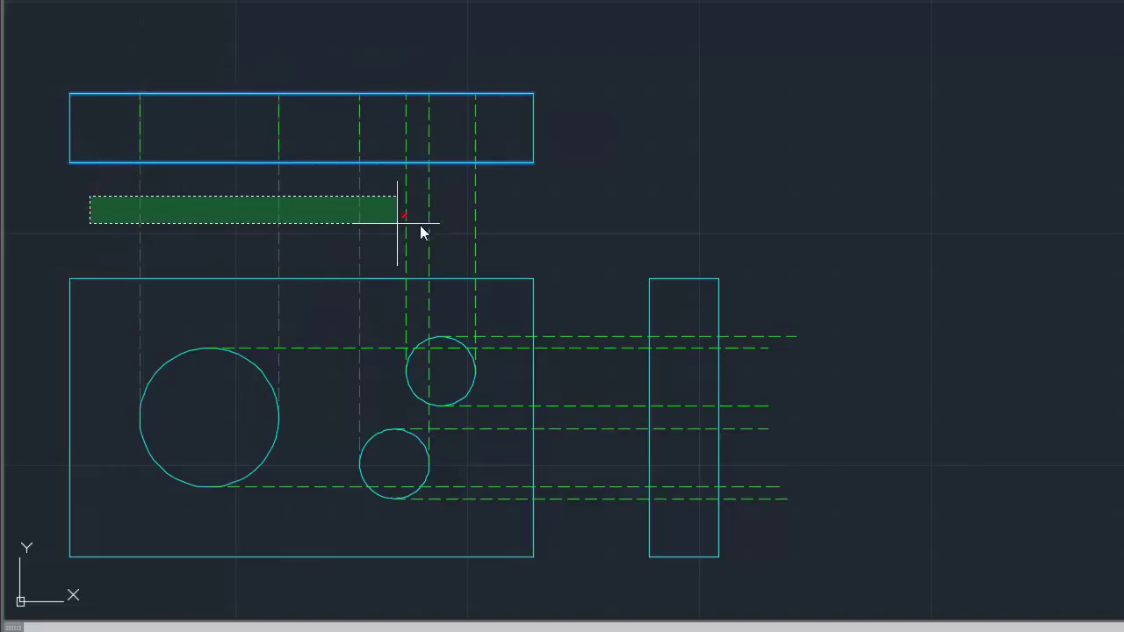
{"action": "left_click", "coordinate": [545, 223]}
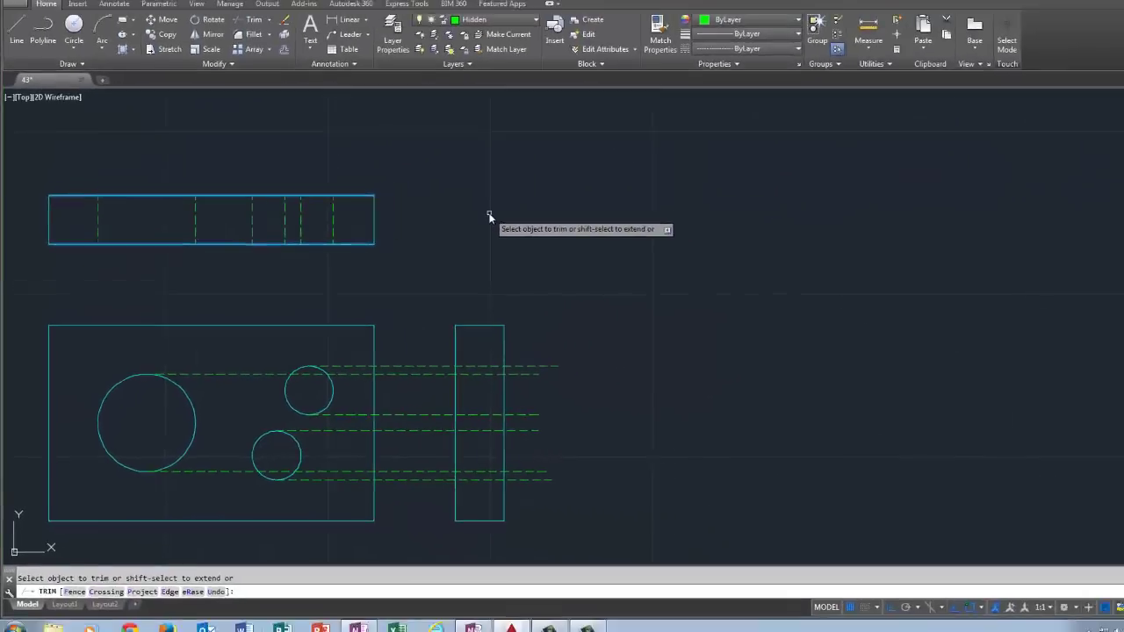
{"action": "key", "text": "Return"}
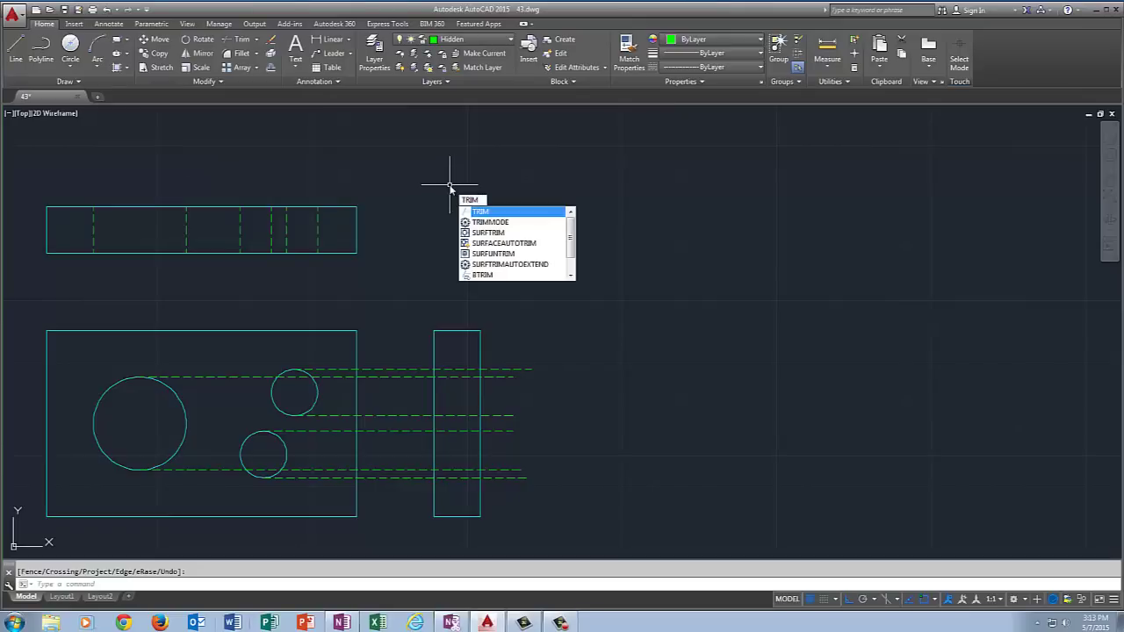
- Trim the horizontal projection lines on both sides of the side view, using its two long vertical edges as cutting edges
{"action": "key", "text": "Return"}
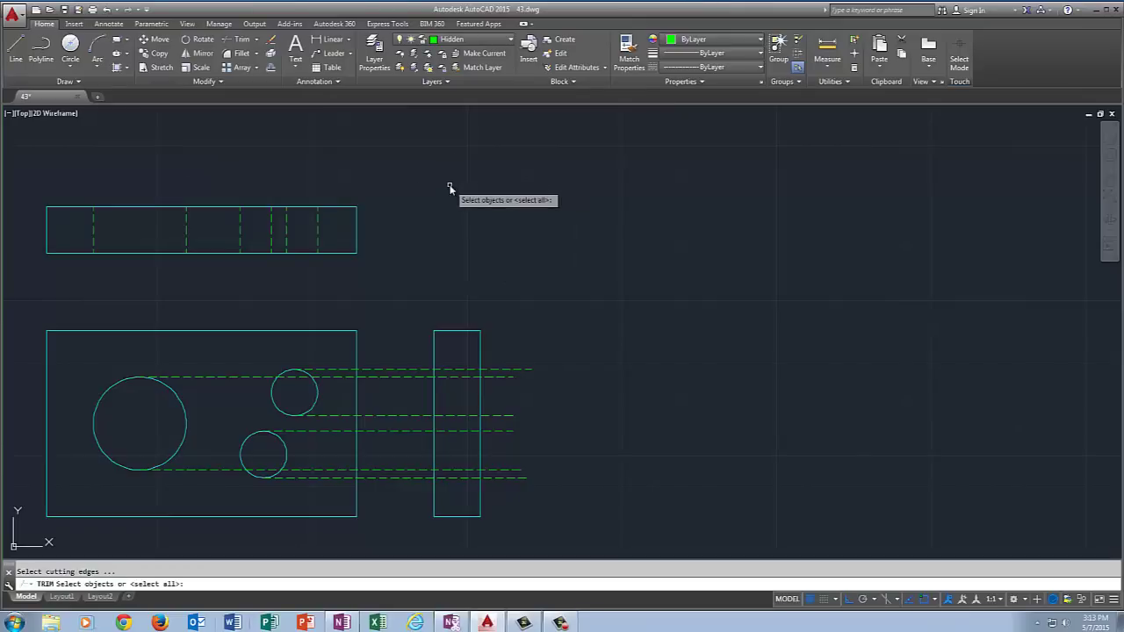
{"action": "left_click", "coordinate": [434, 351]}
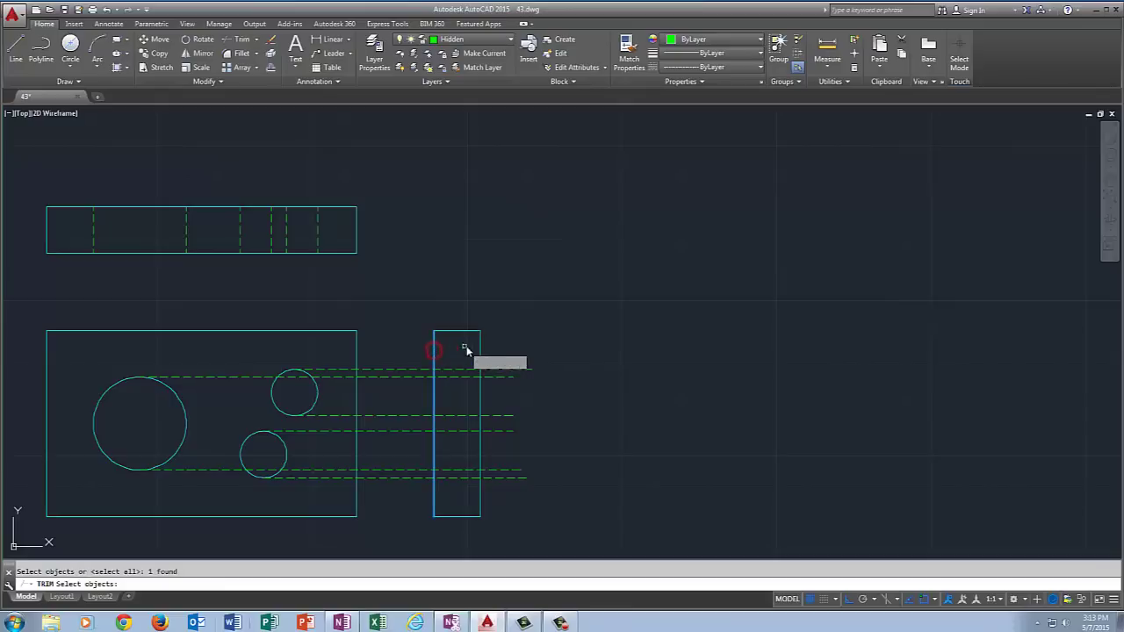
{"action": "left_click", "coordinate": [479, 350]}
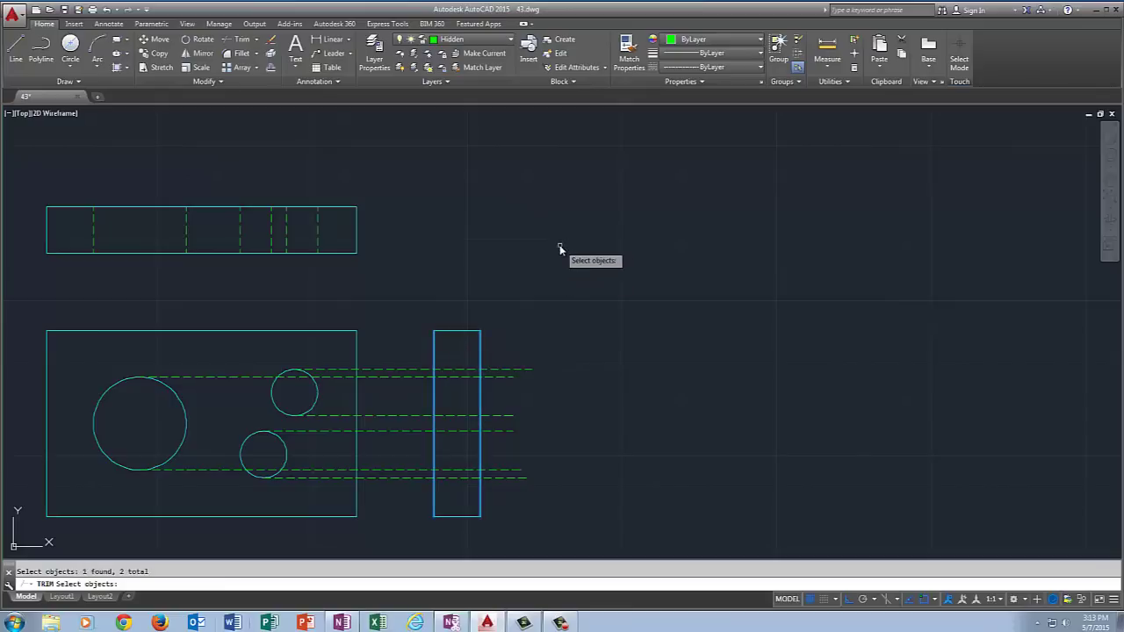
{"action": "key", "text": "Return"}
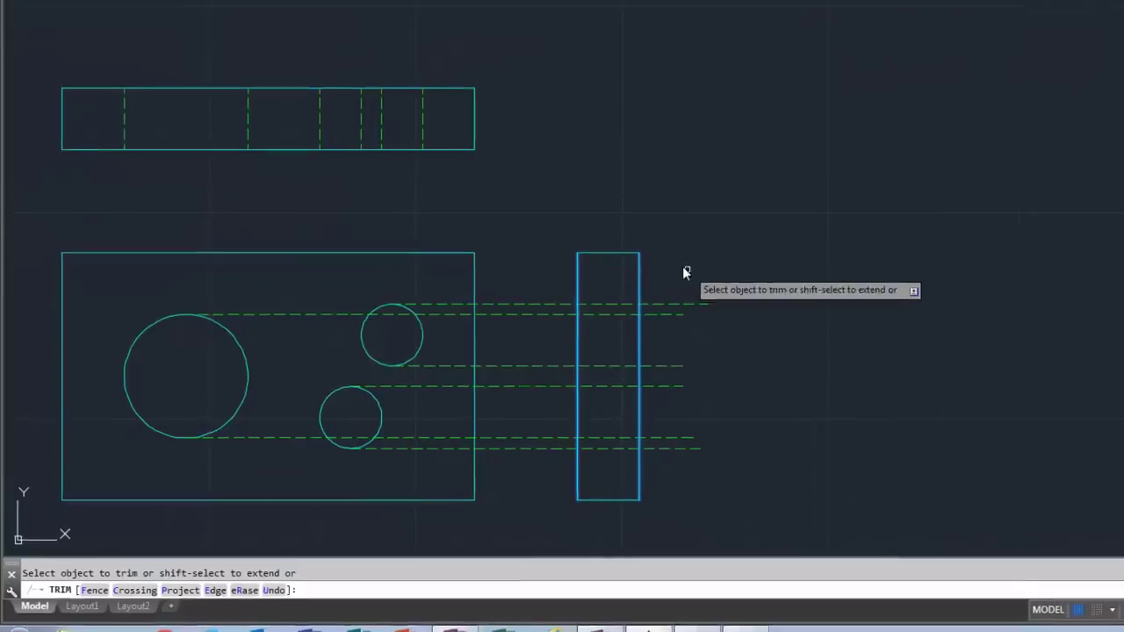
{"action": "left_click", "coordinate": [667, 265]}
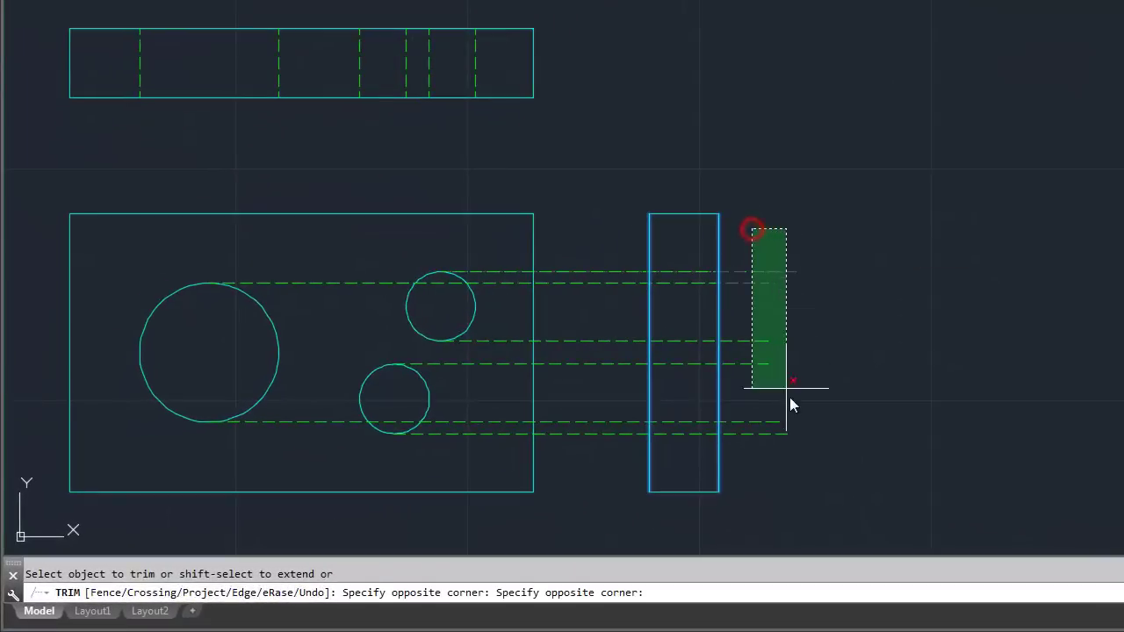
{"action": "left_click", "coordinate": [716, 468]}
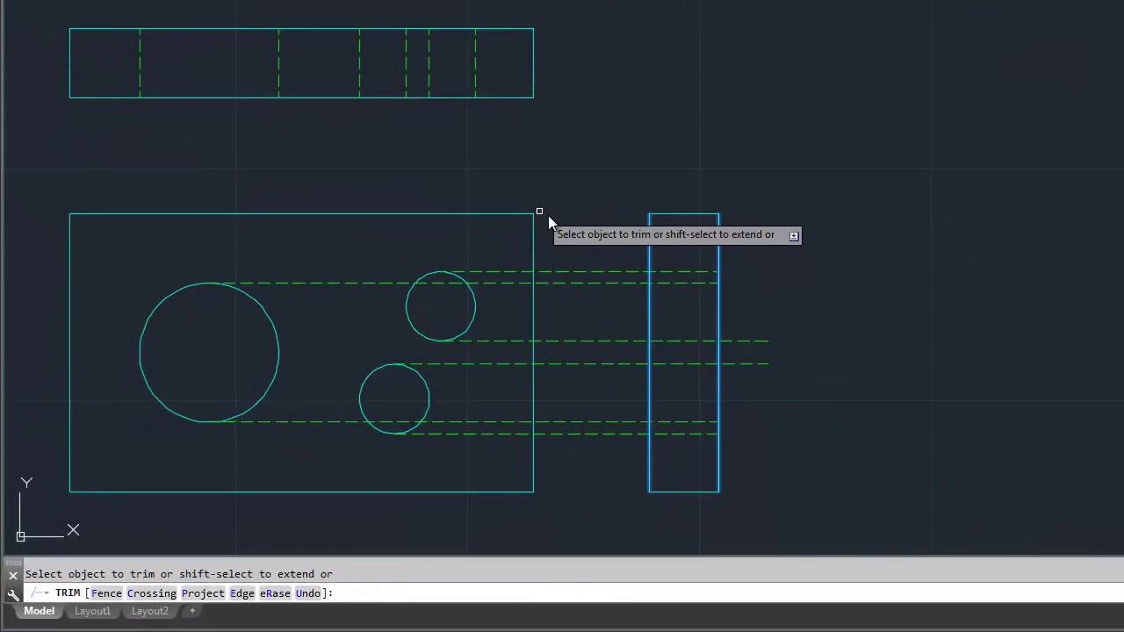
{"action": "left_click", "coordinate": [571, 227]}
{"action": "left_click", "coordinate": [614, 467]}
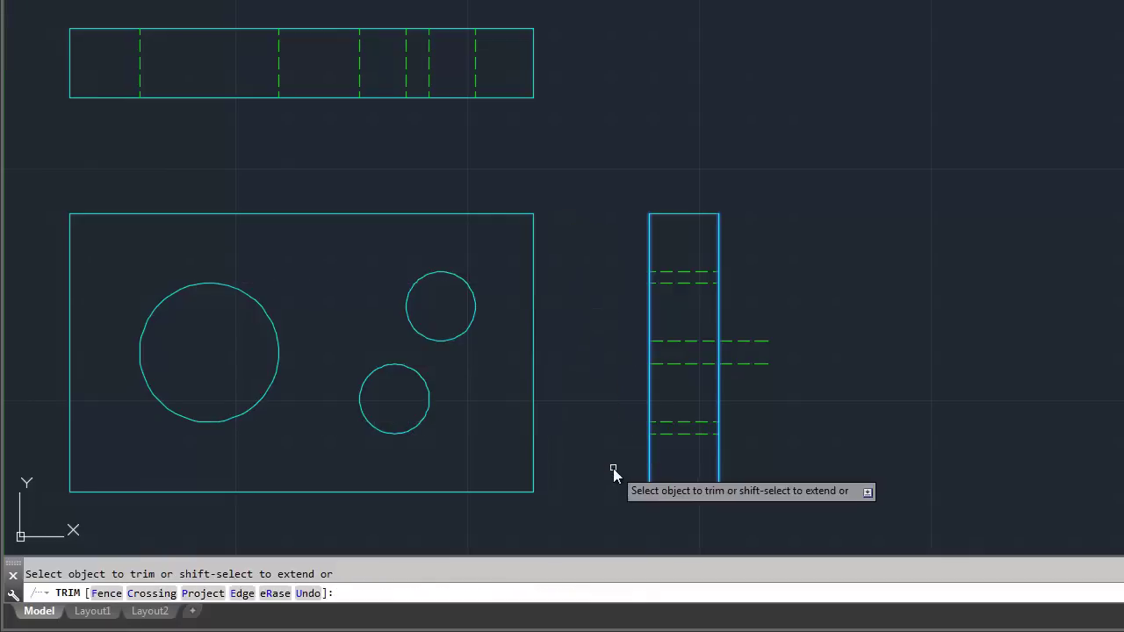
{"action": "left_click", "coordinate": [755, 295]}
{"action": "left_click", "coordinate": [766, 386]}
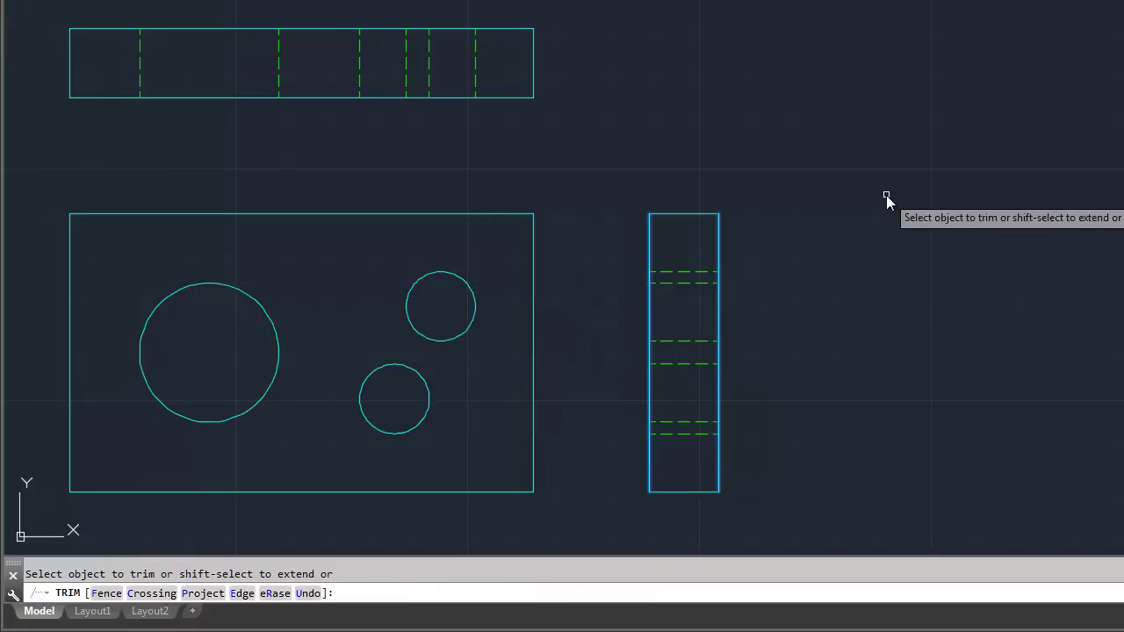
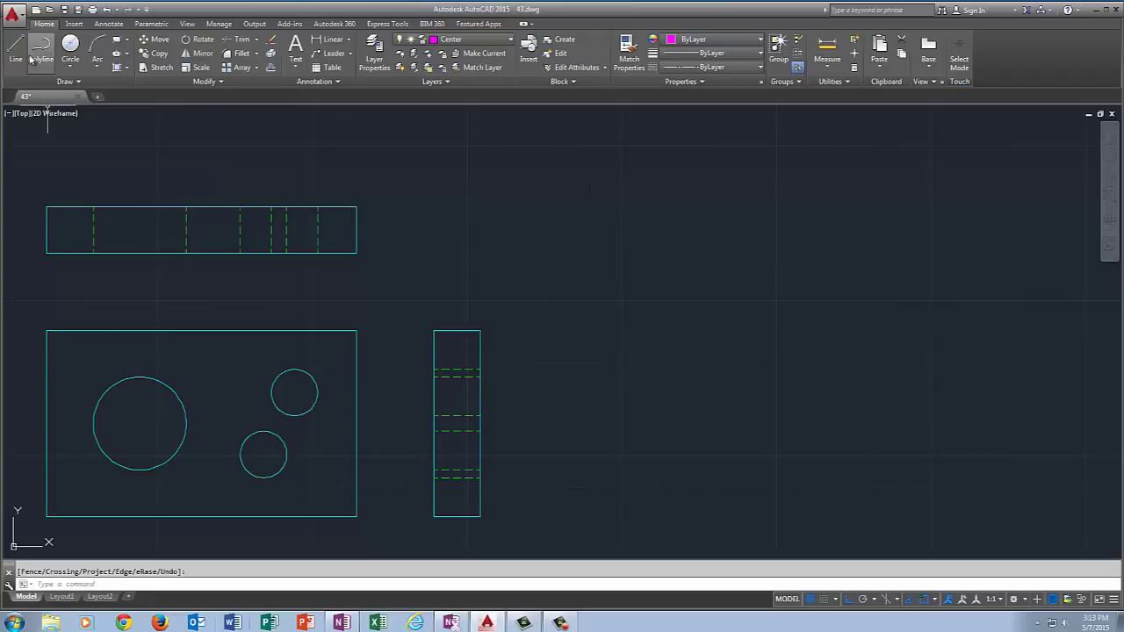
- Draw vertical center lines on the Center layer from the centers of the large circle and lower small circle up past the top view
{"action": "left_click", "coordinate": [15, 49]}
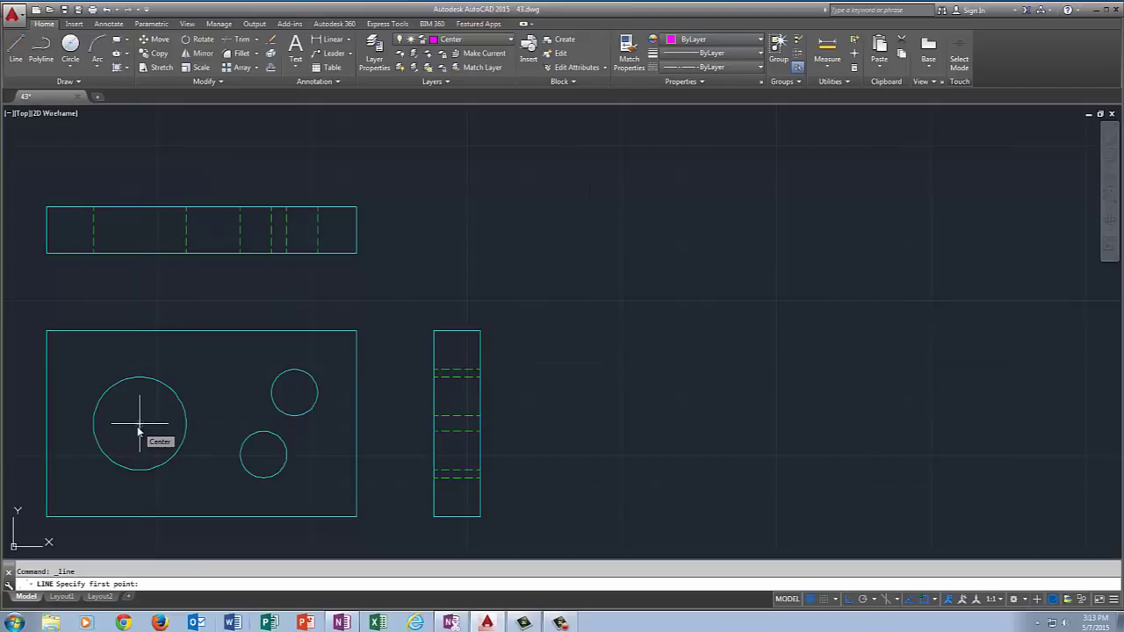
{"action": "left_click", "coordinate": [139, 424]}
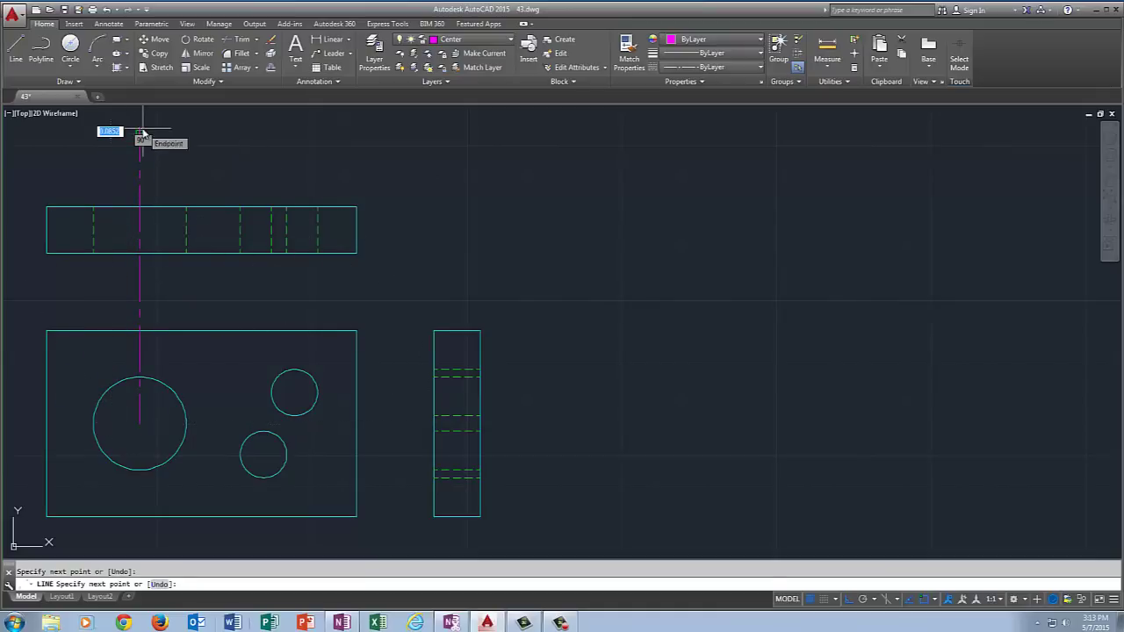
{"action": "left_click", "coordinate": [139, 128]}
{"action": "right_click", "coordinate": [227, 139]}
{"action": "left_click", "coordinate": [258, 142]}
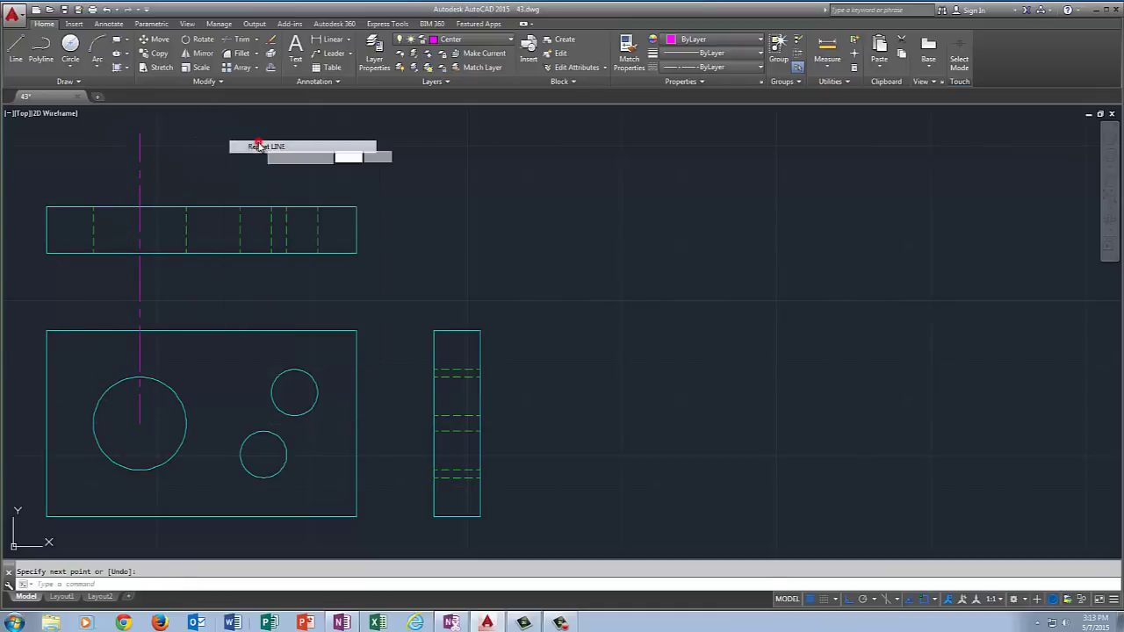
{"action": "left_click", "coordinate": [263, 454]}
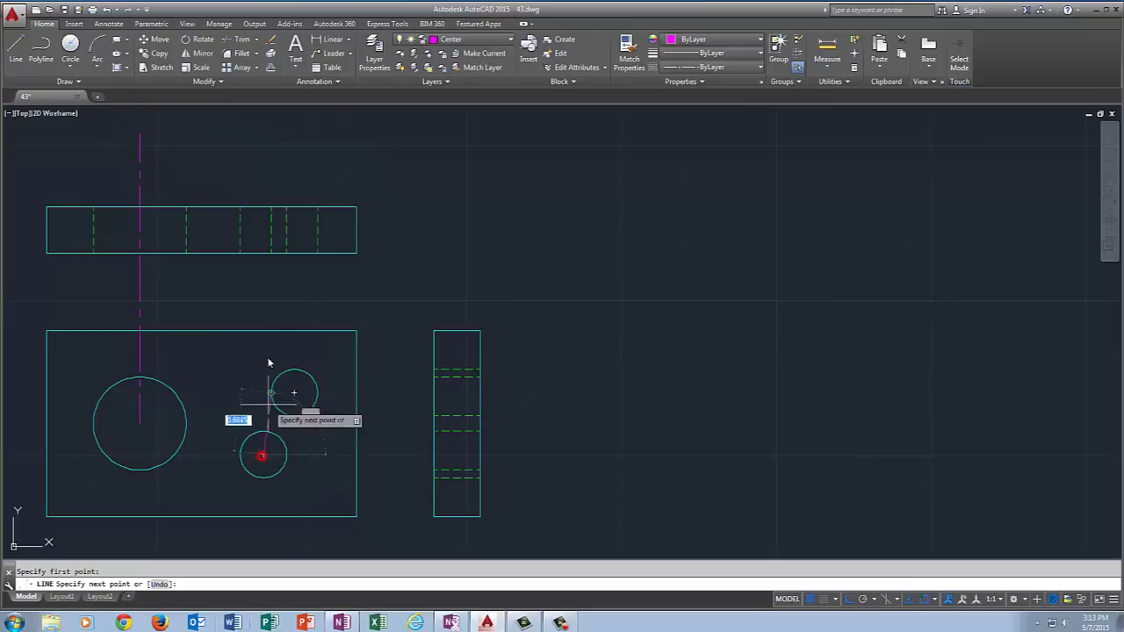
{"action": "left_click", "coordinate": [258, 147]}
{"action": "right_click", "coordinate": [343, 148]}
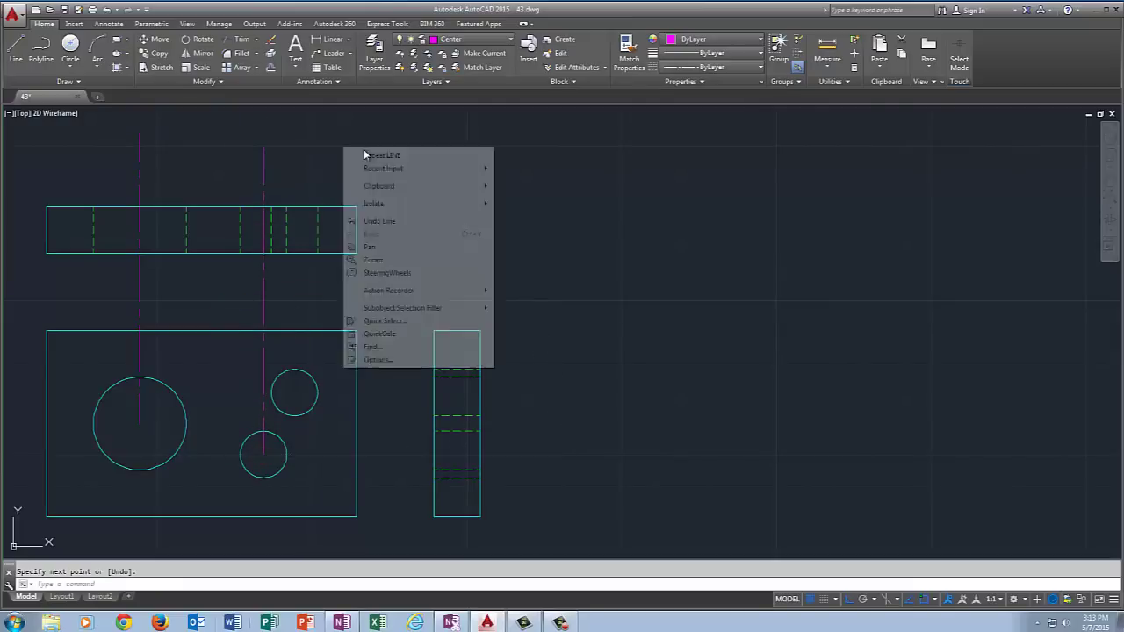
{"action": "left_click", "coordinate": [369, 156]}
{"action": "key", "text": "Return"}
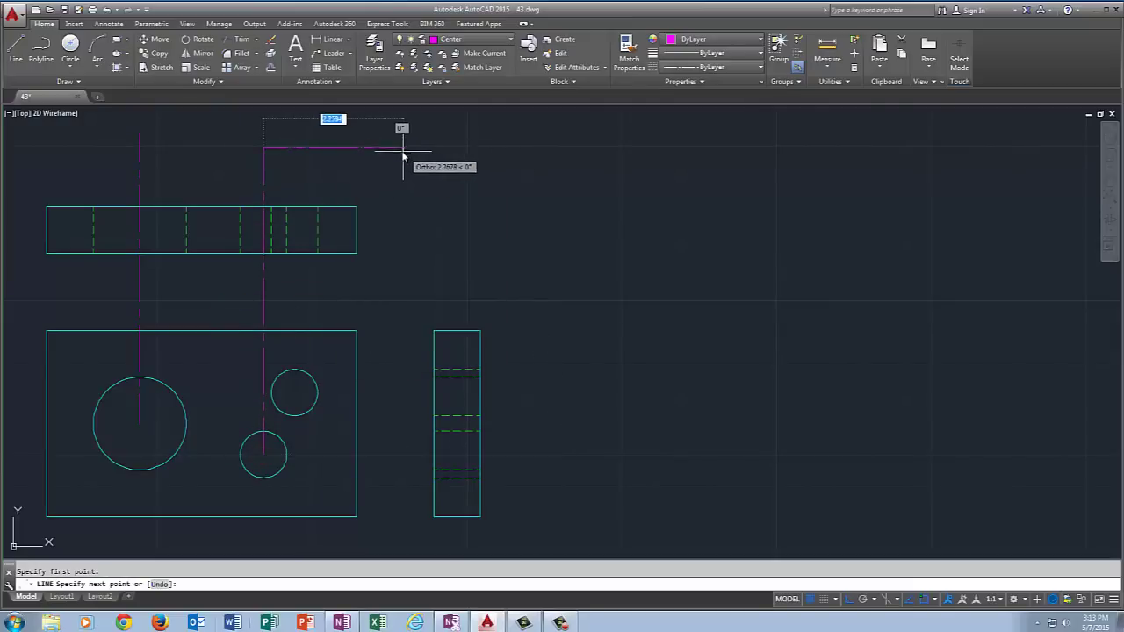
{"action": "key", "text": "Escape"}
- Draw a vertical center line about 3.9 units long from the upper small circle's center up past the top view
{"action": "right_click", "coordinate": [383, 162]}
{"action": "left_click", "coordinate": [414, 167]}
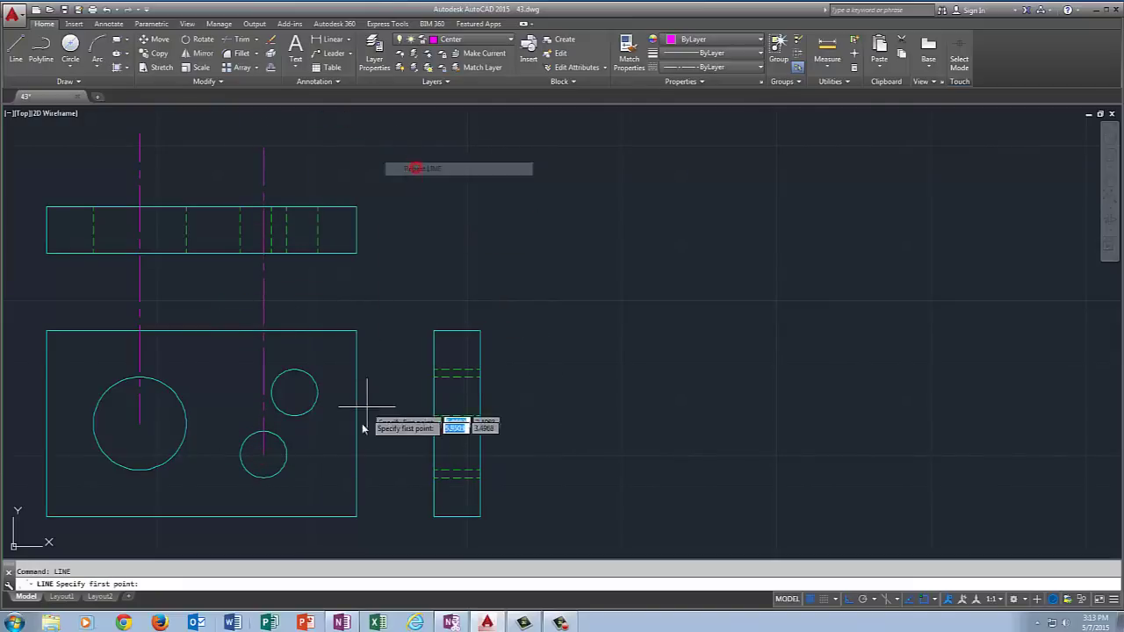
{"action": "left_click", "coordinate": [294, 397]}
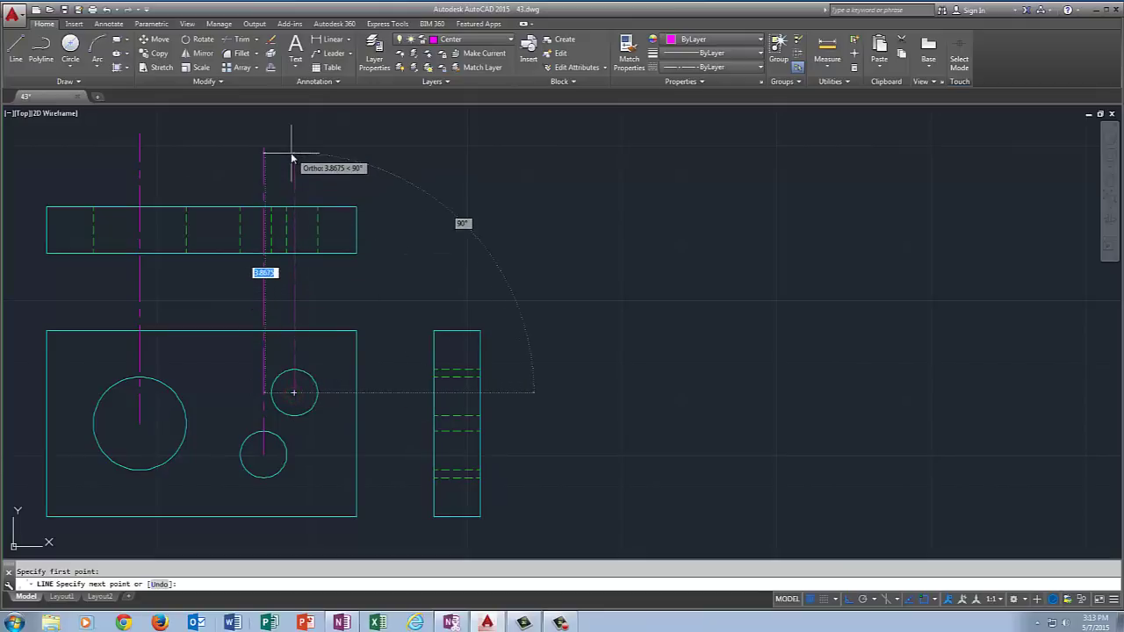
{"action": "left_click", "coordinate": [293, 155]}
{"action": "key", "text": "Return"}
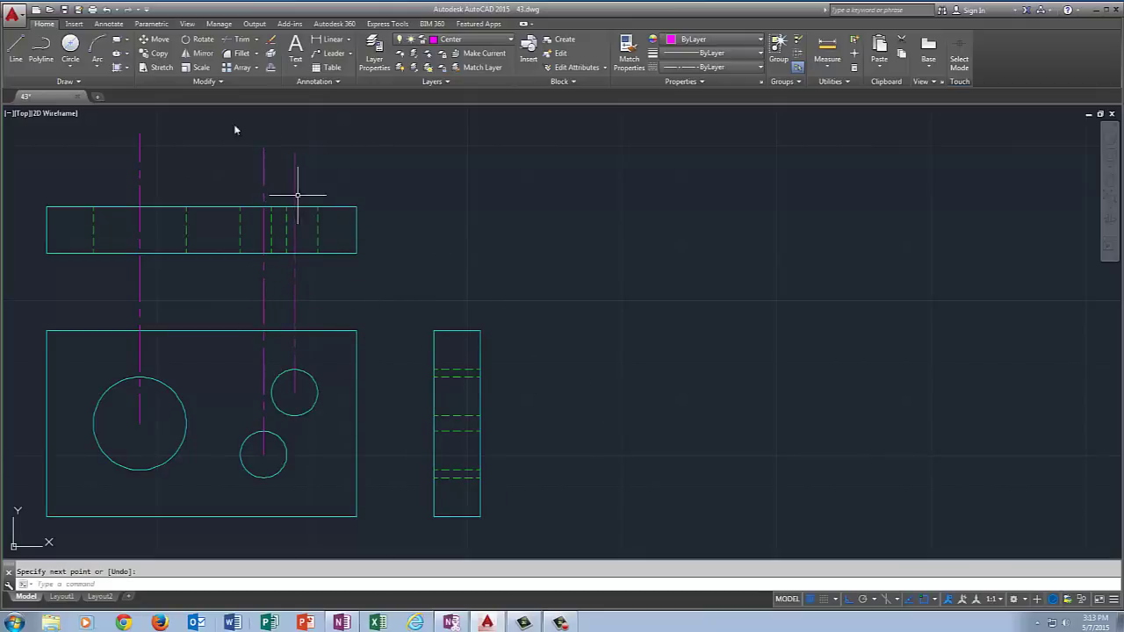
- Draw horizontal center lines from the centers of the upper and lower small circles across past the side view, the upper about 4 units long
{"action": "left_click", "coordinate": [16, 49]}
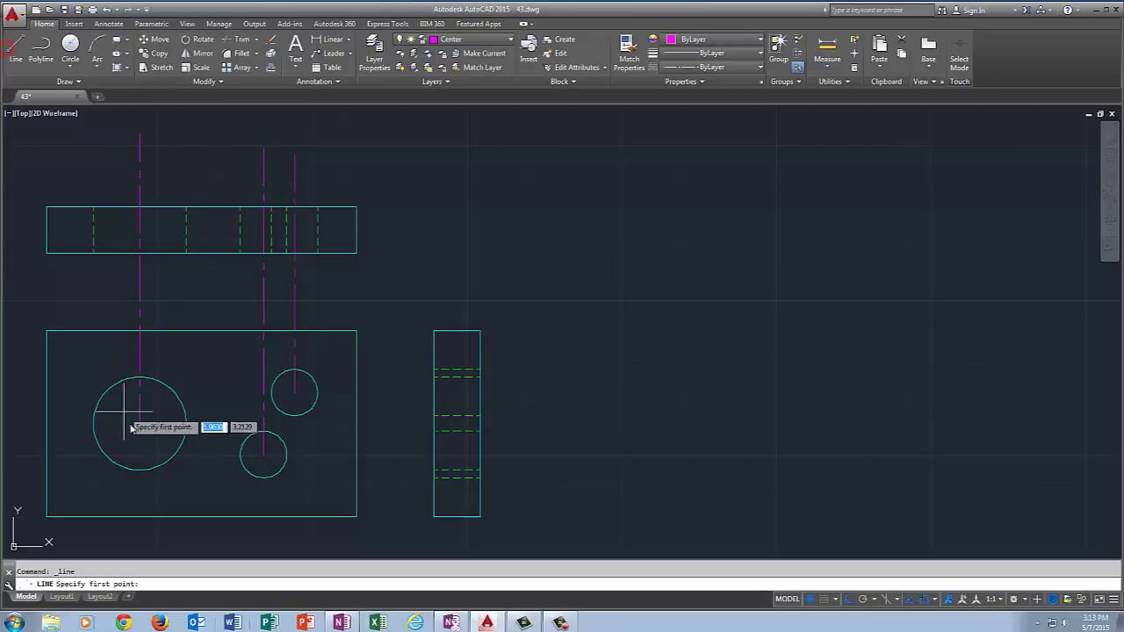
{"action": "left_click", "coordinate": [293, 392]}
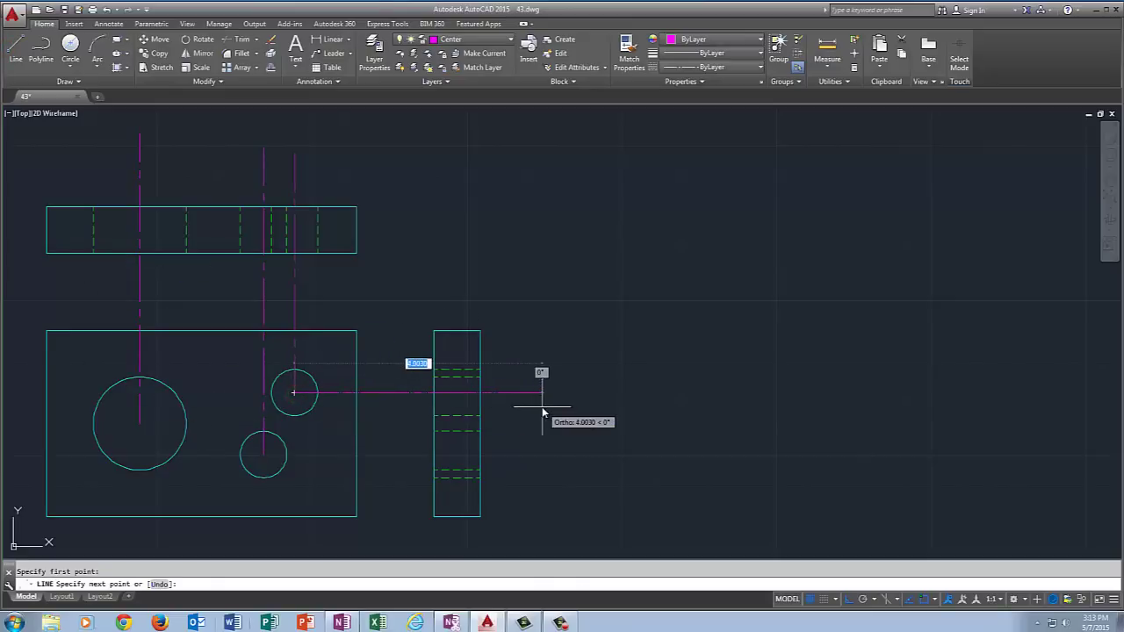
{"action": "left_click", "coordinate": [542, 411]}
{"action": "key", "text": "Return"}
{"action": "right_click", "coordinate": [574, 326]}
{"action": "left_click", "coordinate": [611, 331]}
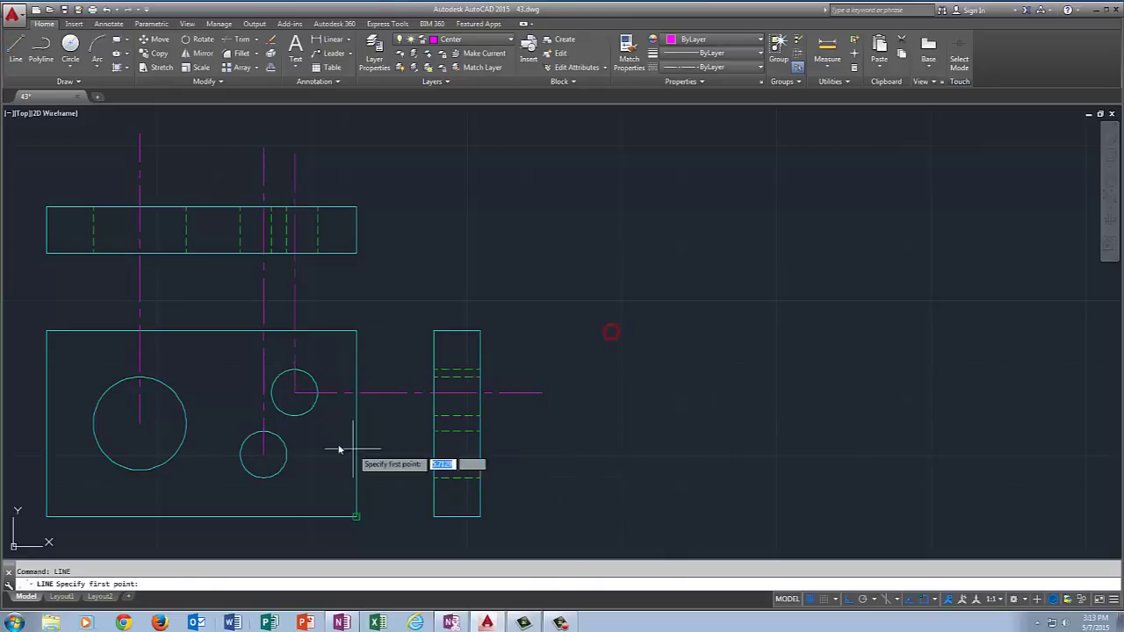
{"action": "left_click", "coordinate": [263, 454]}
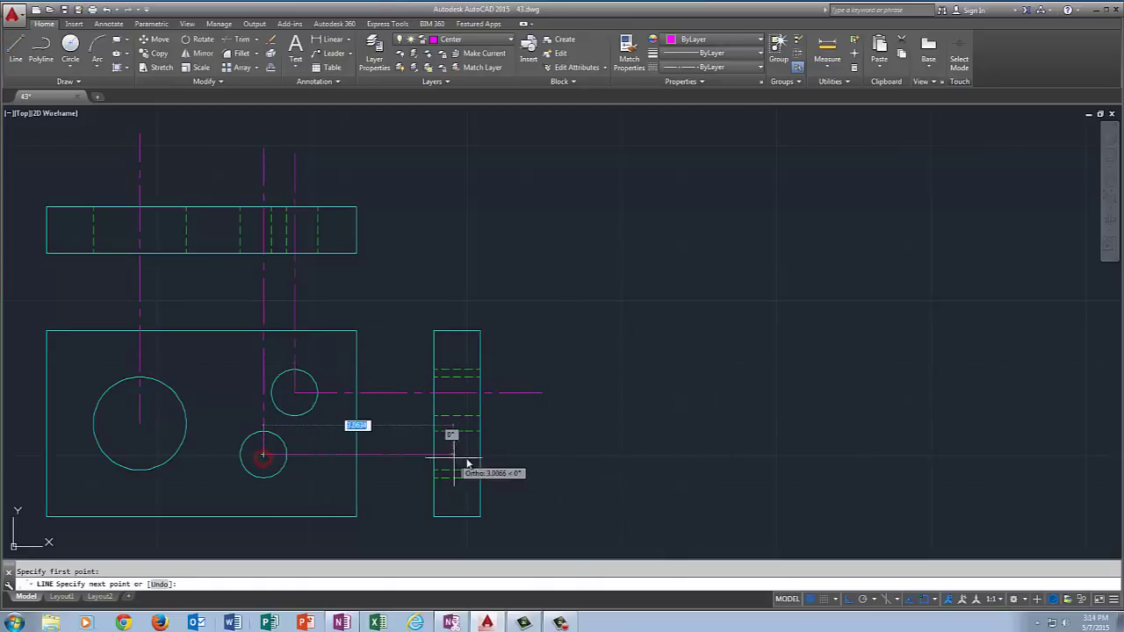
{"action": "left_click", "coordinate": [535, 460]}
{"action": "key", "text": "Return"}
- Draw a horizontal center line from the large circle's center across past the far edge of the side view
{"action": "right_click", "coordinate": [438, 293]}
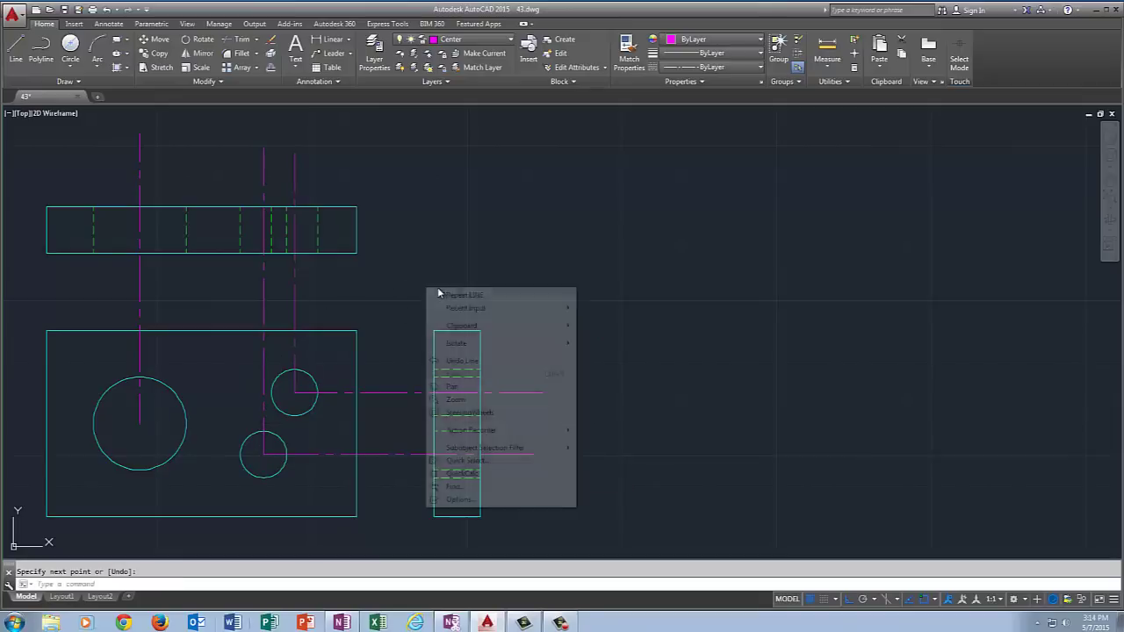
{"action": "left_click", "coordinate": [459, 295]}
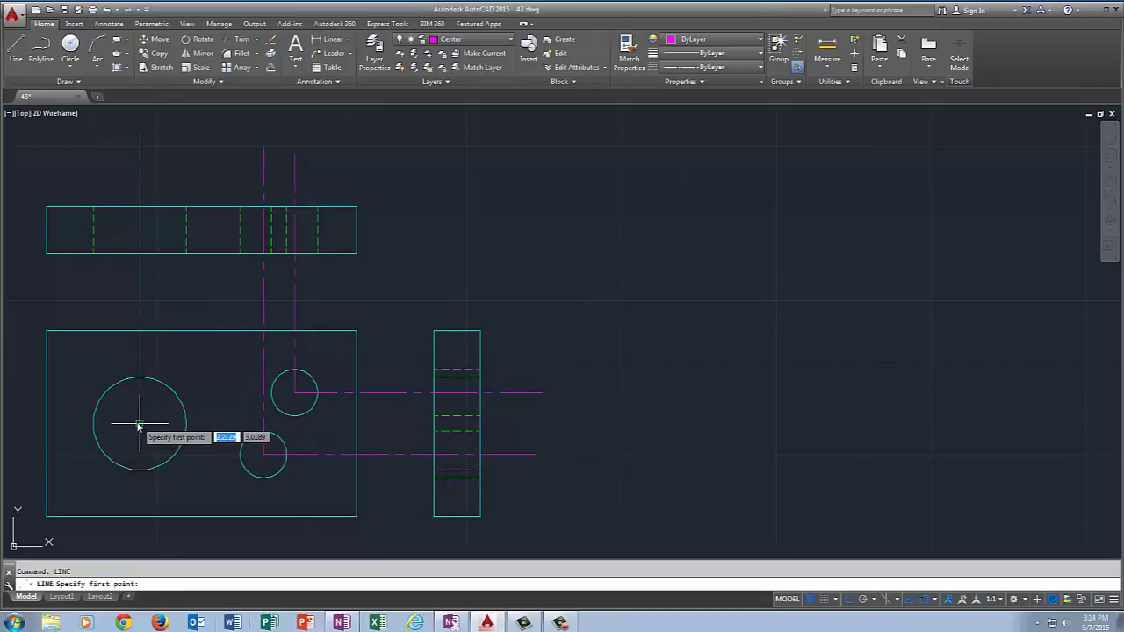
{"action": "left_click", "coordinate": [139, 424]}
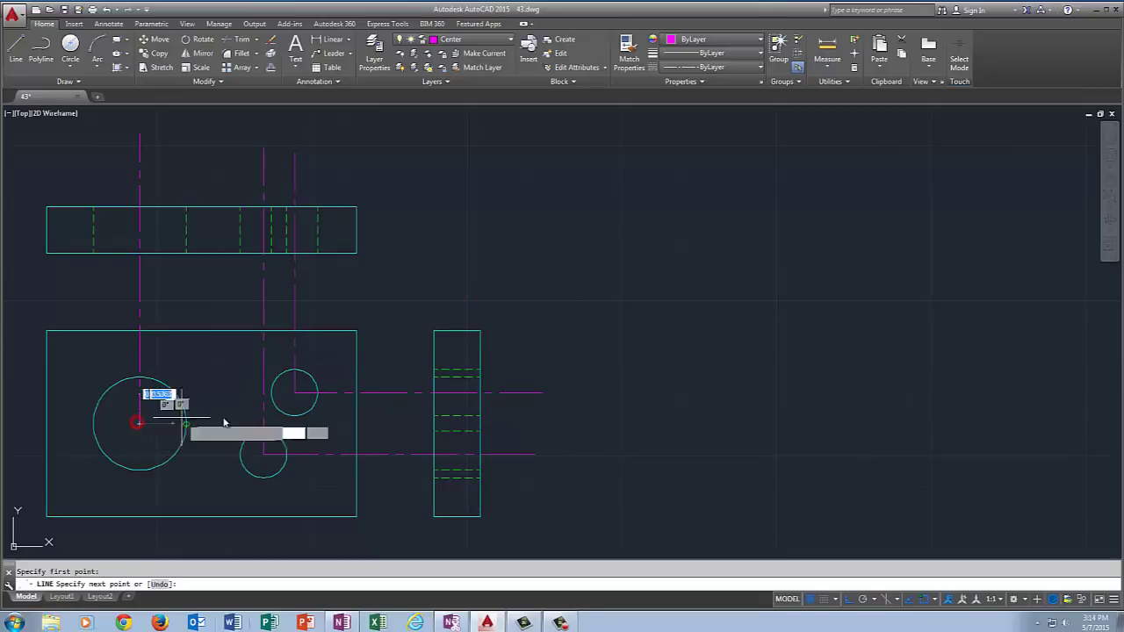
{"action": "left_click", "coordinate": [527, 424]}
{"action": "key", "text": "Return"}
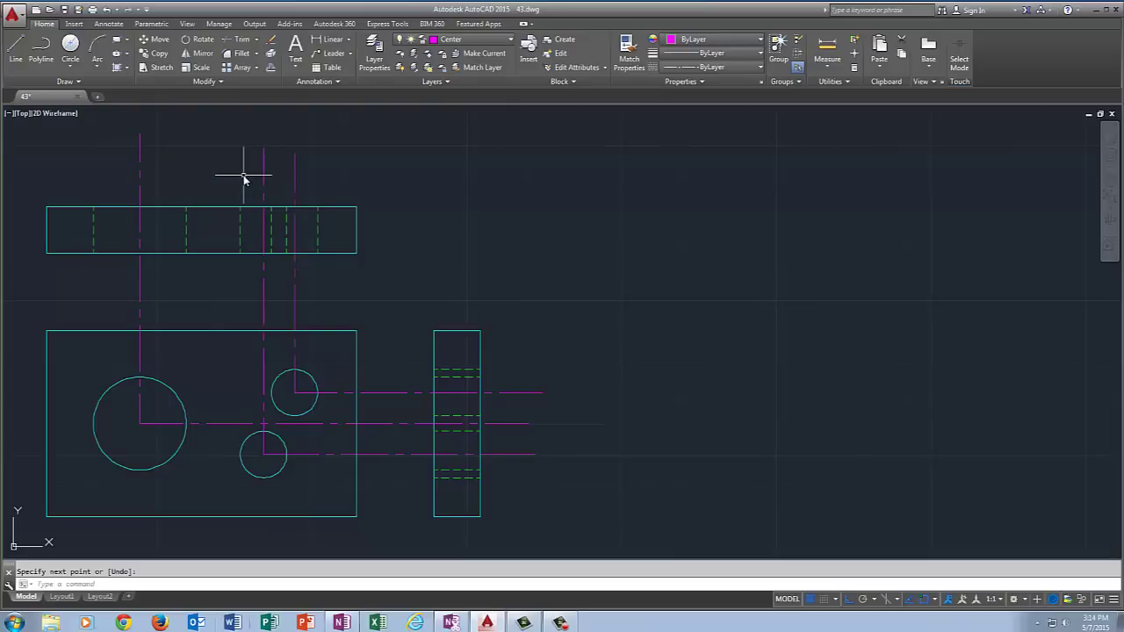
{"action": "key", "text": "Return"}
{"action": "key", "text": "Escape"}
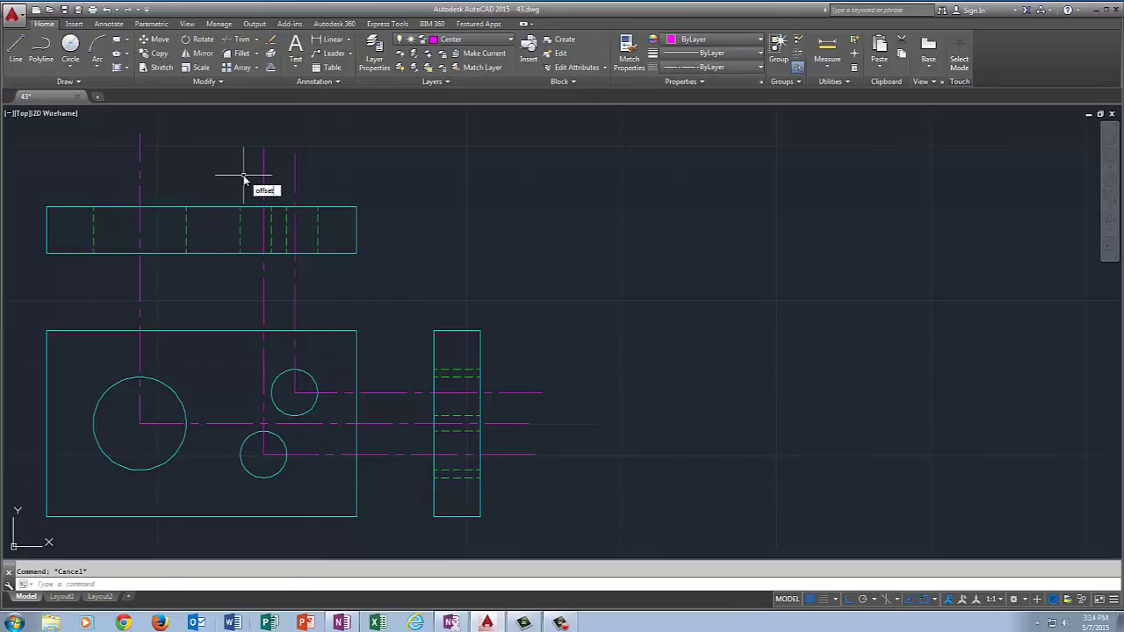
- Offset the top view's upper and lower horizontal edges outward by 0.125
{"action": "key", "text": "Return"}
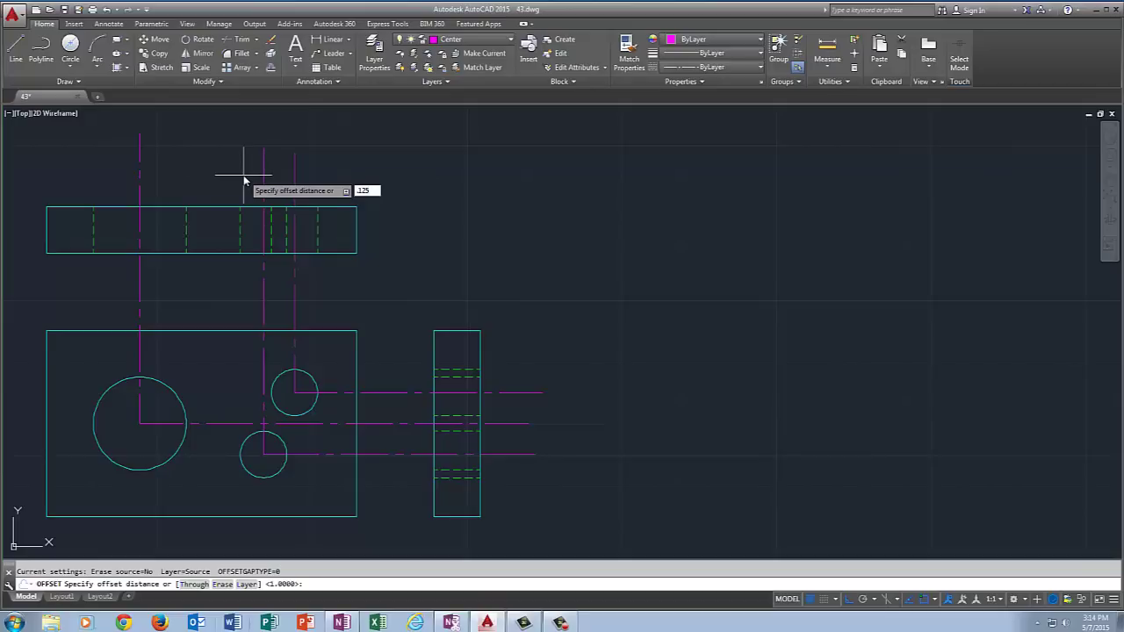
{"action": "key", "text": "Return"}
{"action": "left_click", "coordinate": [226, 208]}
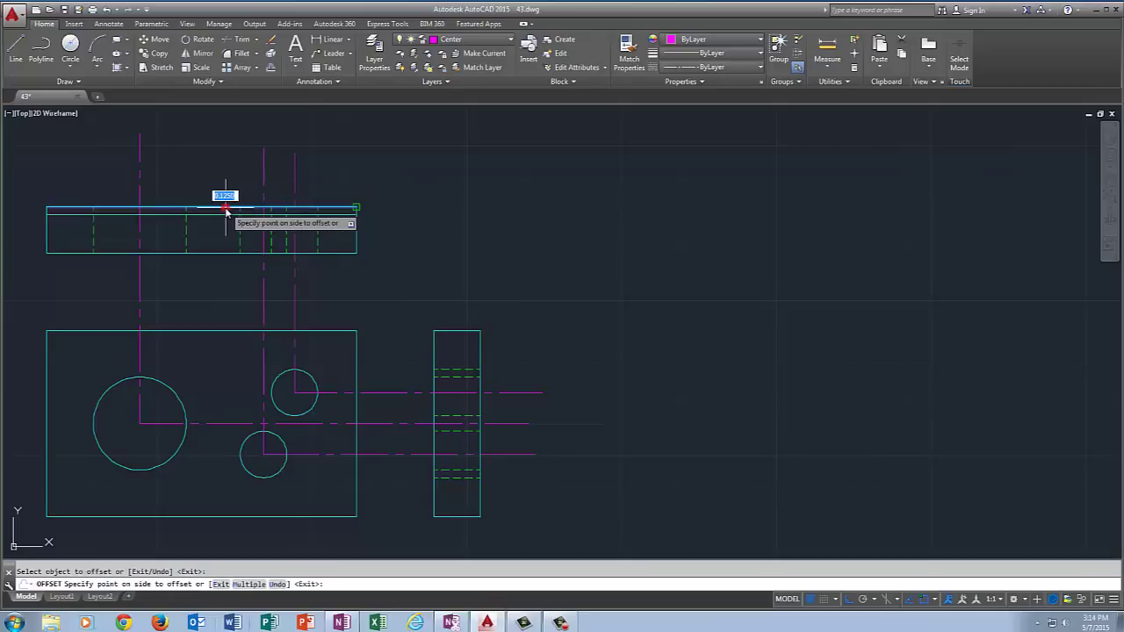
{"action": "left_click", "coordinate": [234, 157]}
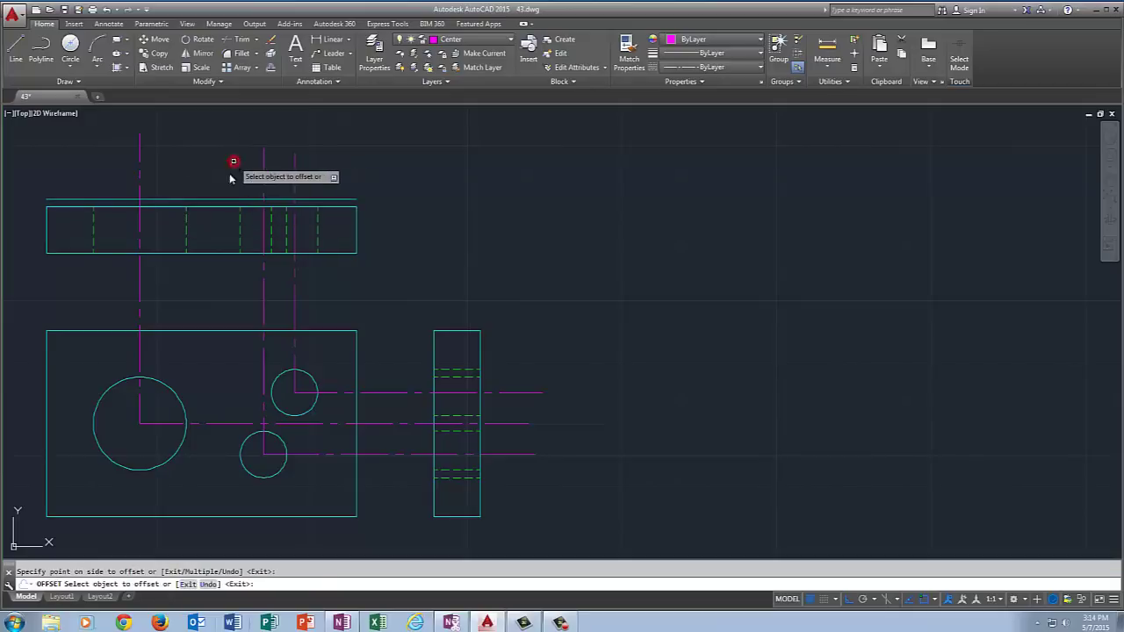
{"action": "left_click", "coordinate": [213, 254]}
{"action": "left_click", "coordinate": [200, 274]}
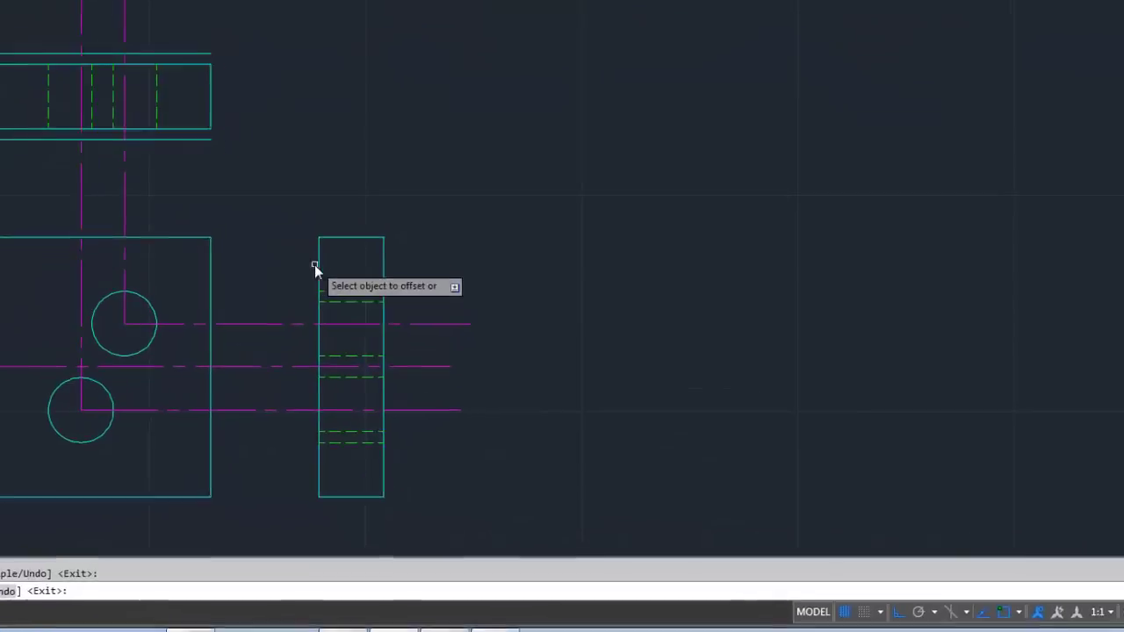
- Offset both long vertical edges of the side view outward by 0.125 and finish the Offset command
{"action": "left_click", "coordinate": [318, 265]}
{"action": "left_click", "coordinate": [283, 265]}
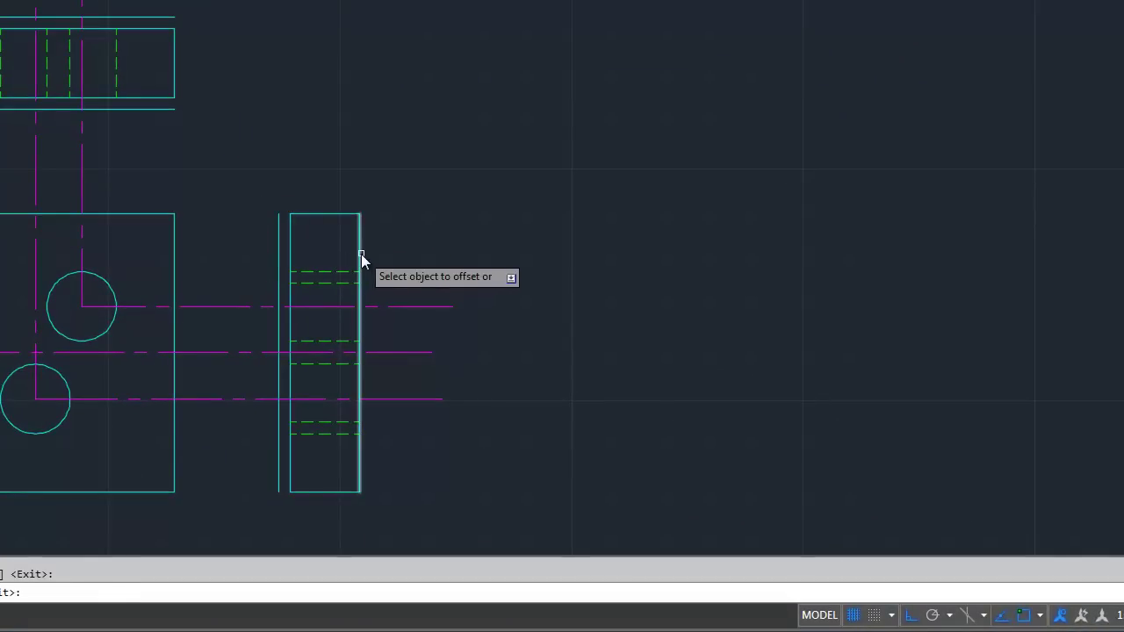
{"action": "left_click", "coordinate": [361, 253]}
{"action": "left_click", "coordinate": [436, 253]}
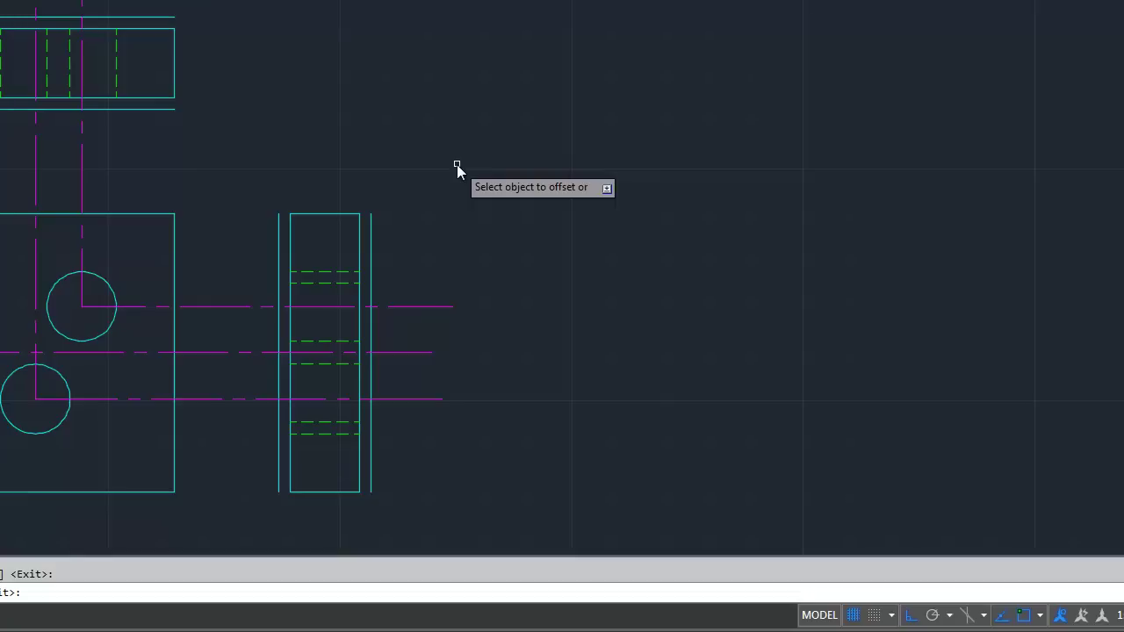
{"action": "key", "text": "Return"}
- Trim the three horizontal center lines on both sides of the side view, using its two offset vertical lines as cutting edges
{"action": "type", "text": "tr"}
{"action": "key", "text": "Return"}
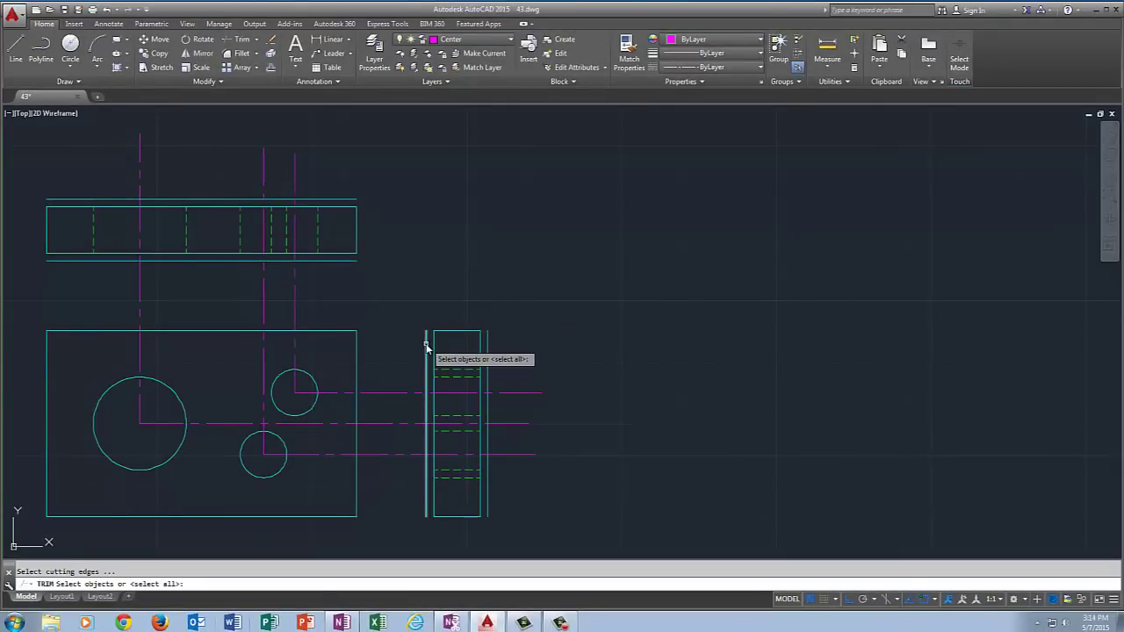
{"action": "left_click", "coordinate": [427, 348]}
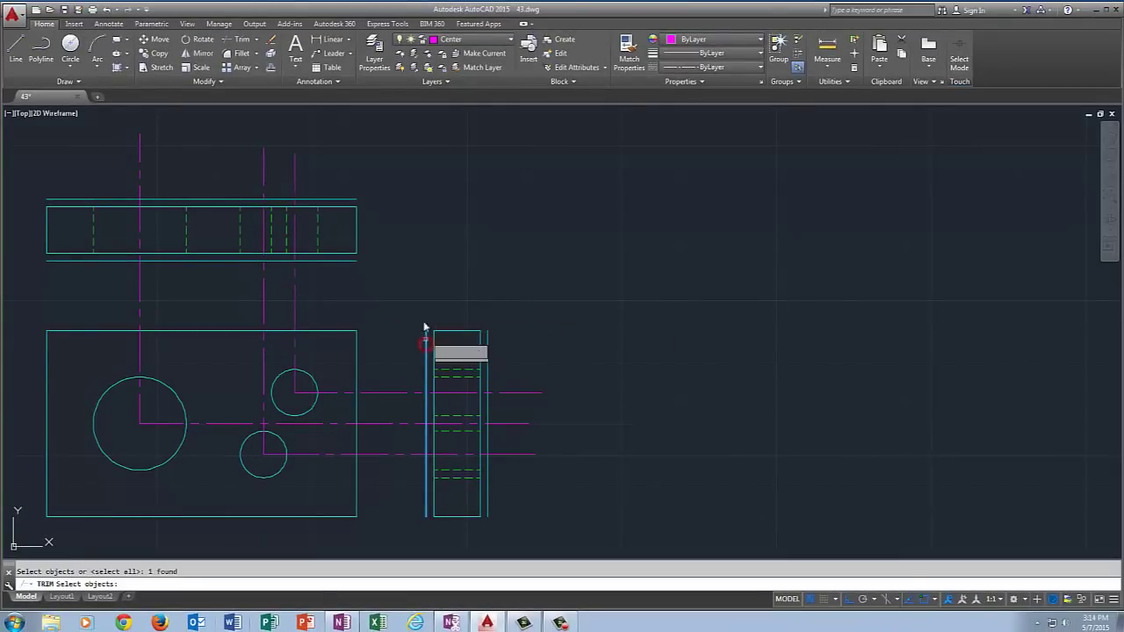
{"action": "left_click", "coordinate": [487, 347]}
{"action": "key", "text": "Return"}
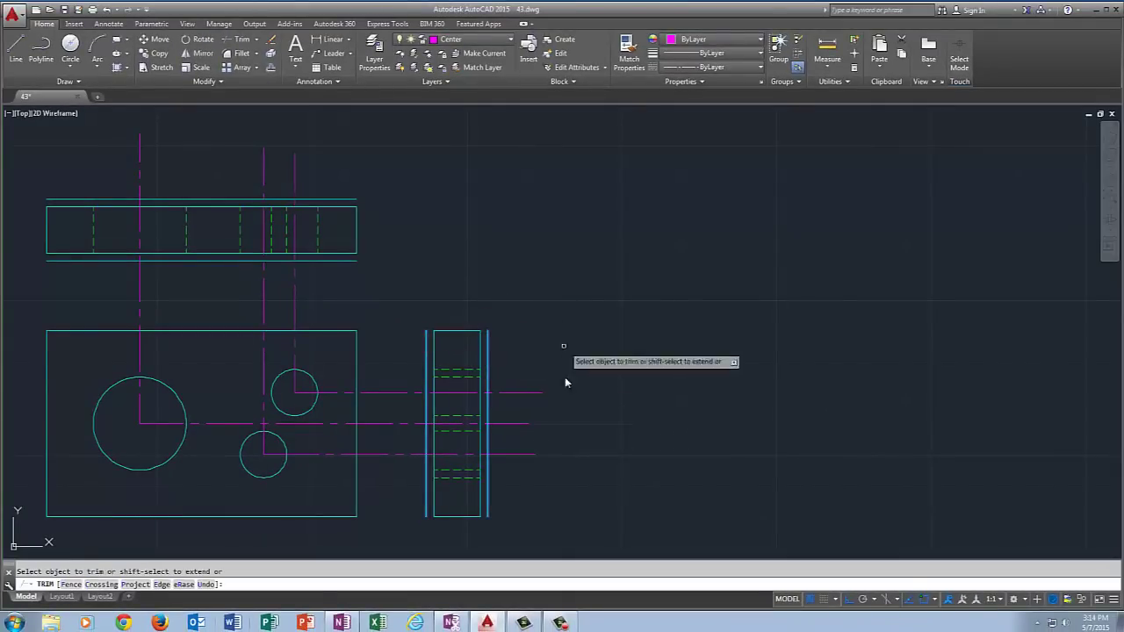
{"action": "left_click", "coordinate": [518, 376]}
{"action": "left_click", "coordinate": [530, 475]}
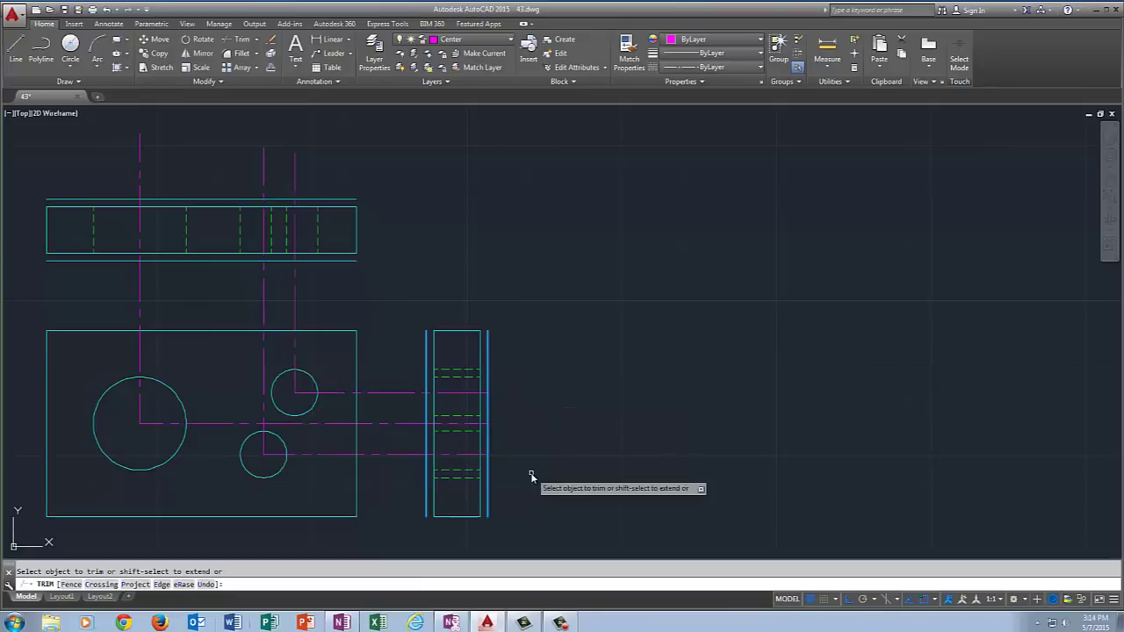
{"action": "left_click", "coordinate": [387, 361]}
{"action": "left_click", "coordinate": [404, 484]}
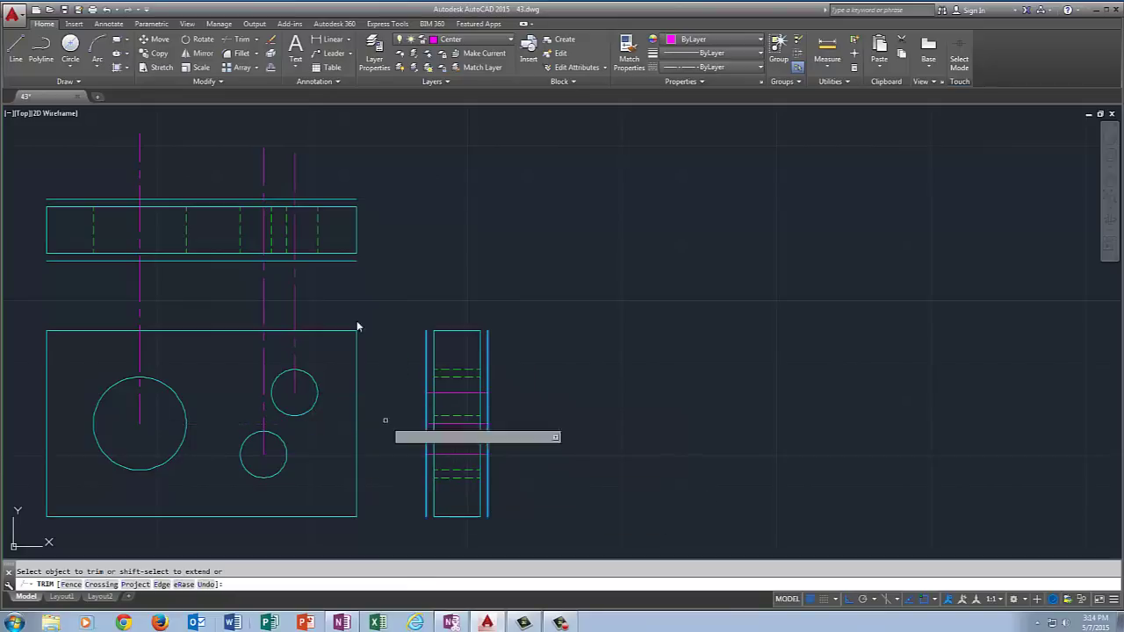
{"action": "key", "text": "Return"}
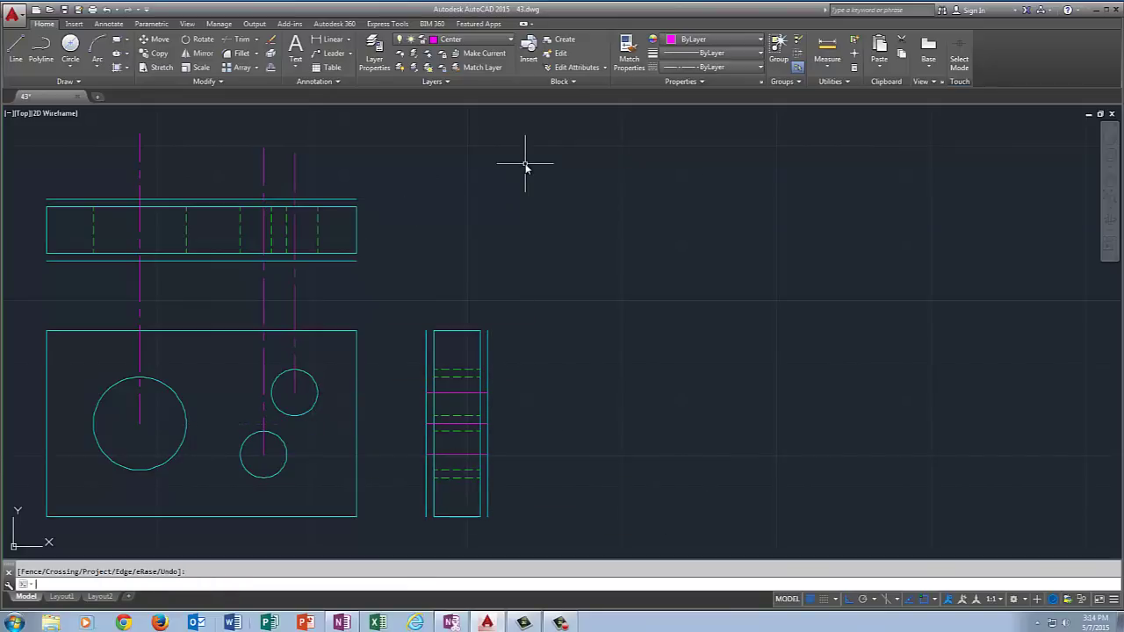
- Trim the three vertical center lines below and above the top view, using its two offset horizontal lines as cutting edges
{"action": "right_click", "coordinate": [432, 182]}
{"action": "left_click", "coordinate": [474, 189]}
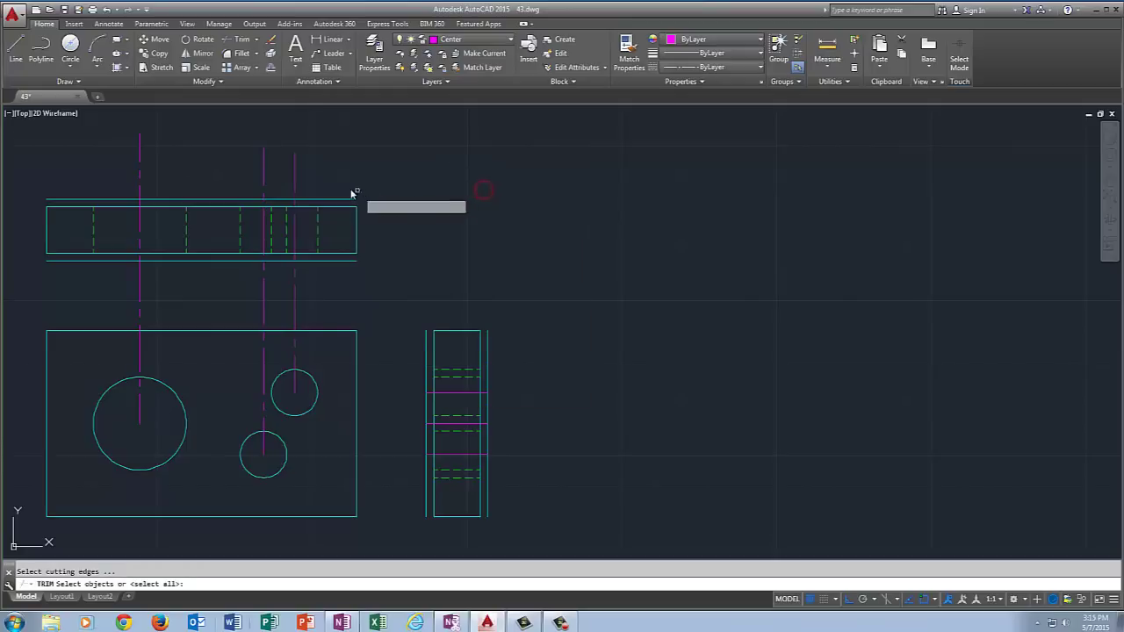
{"action": "left_click", "coordinate": [342, 200]}
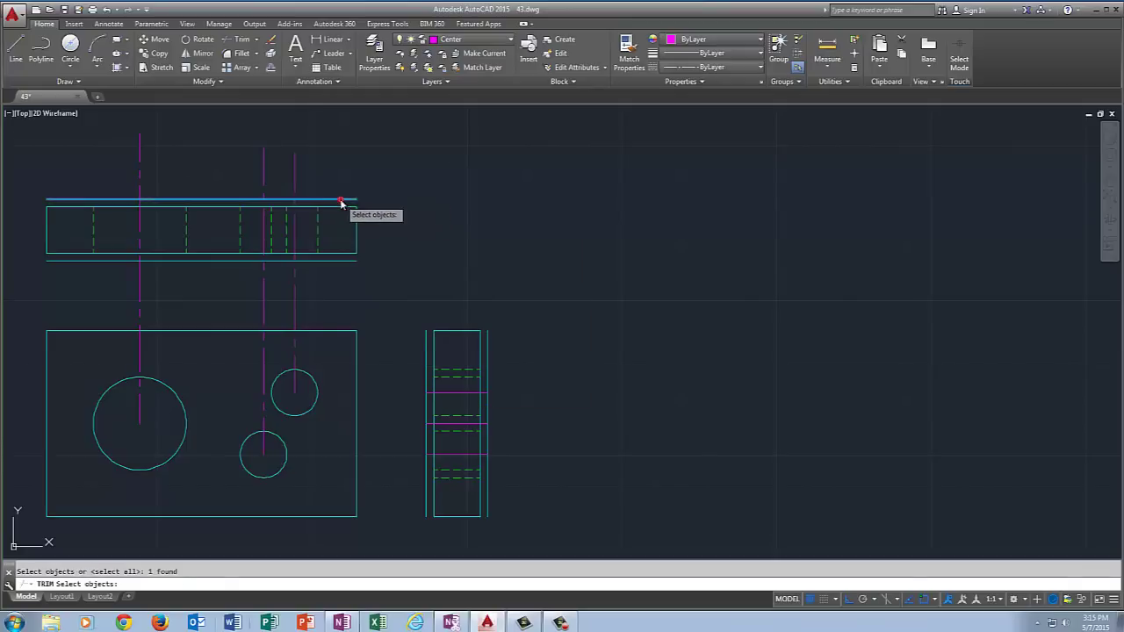
{"action": "left_click", "coordinate": [330, 261]}
{"action": "key", "text": "Return"}
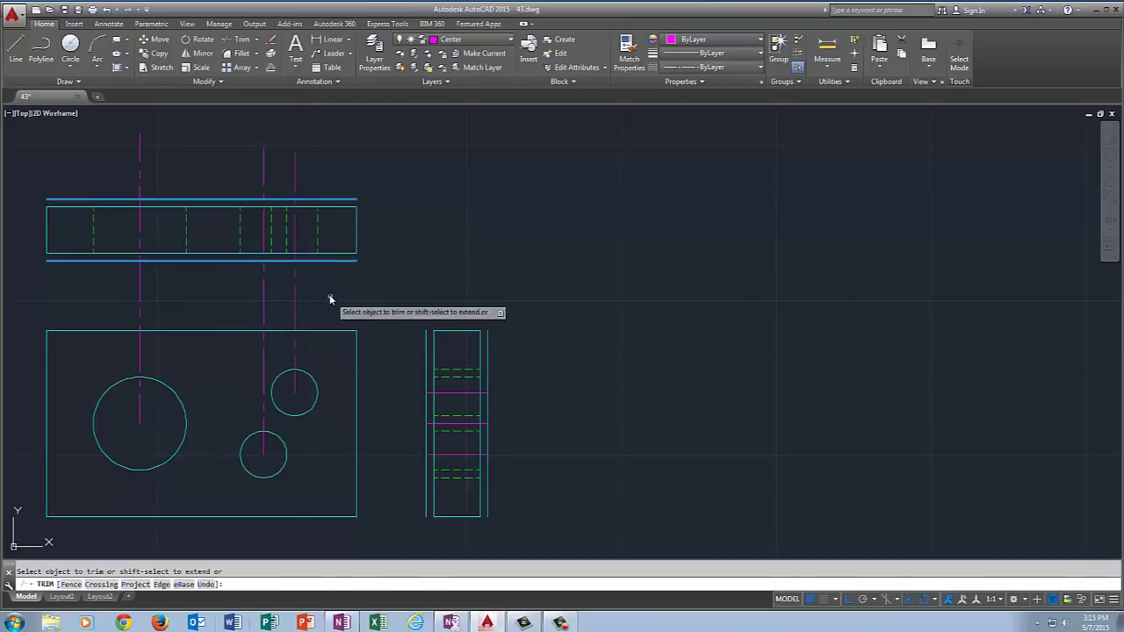
{"action": "left_click", "coordinate": [323, 292]}
{"action": "left_click", "coordinate": [105, 292]}
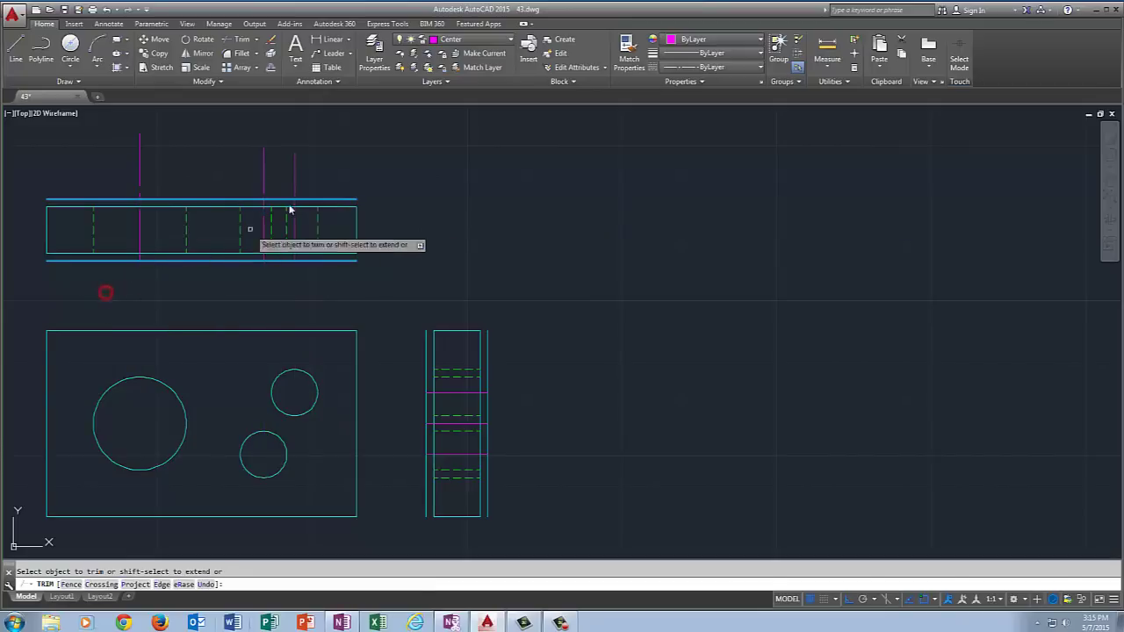
{"action": "left_click", "coordinate": [313, 155]}
{"action": "left_click", "coordinate": [83, 160]}
{"action": "key", "text": "Return"}
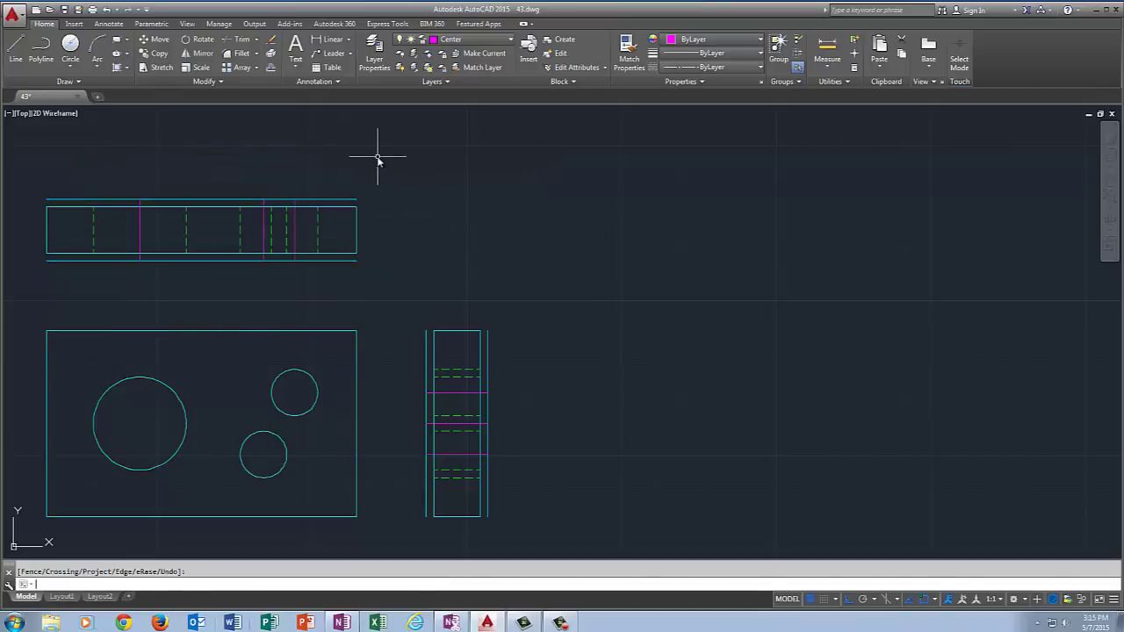
- Delete the four offset construction lines around the top and side views
{"action": "left_click", "coordinate": [329, 200]}
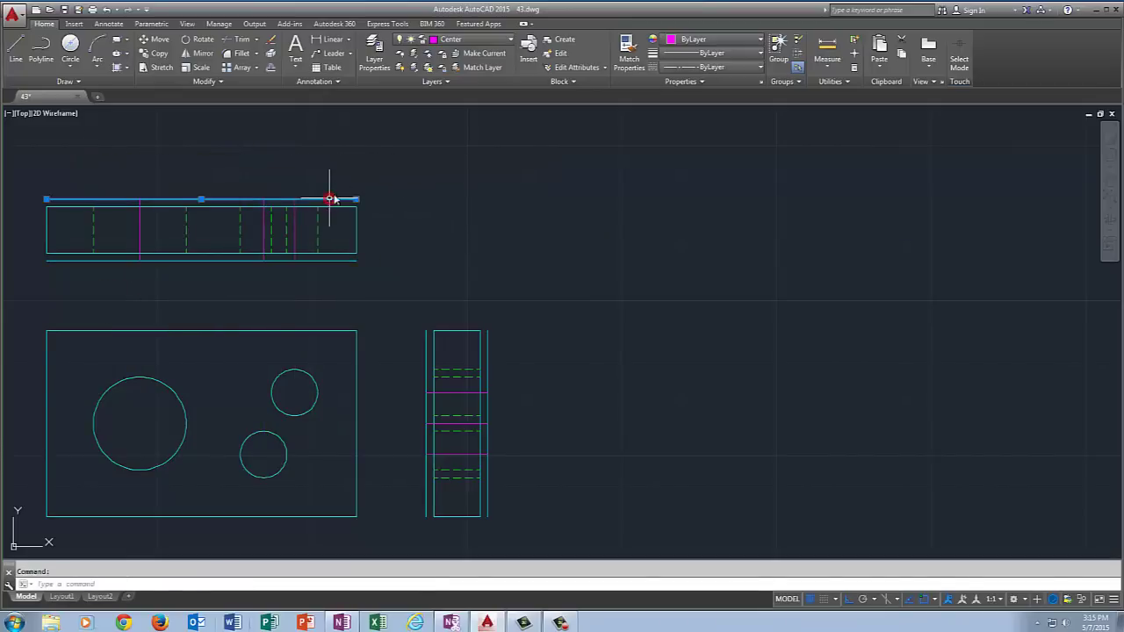
{"action": "left_click", "coordinate": [341, 261]}
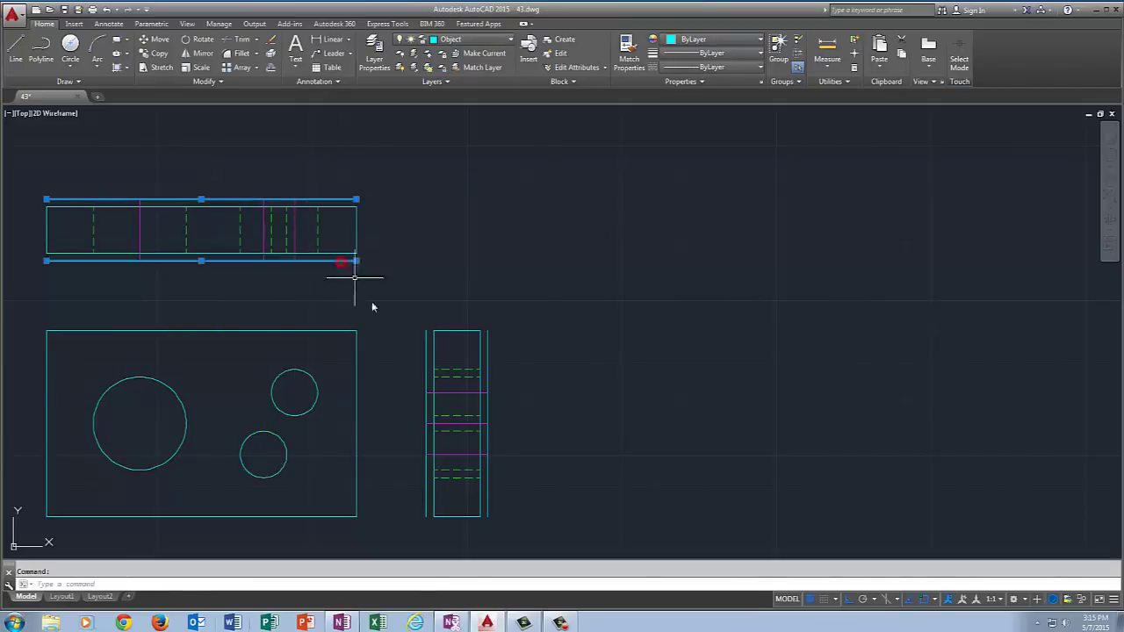
{"action": "left_click", "coordinate": [426, 366]}
{"action": "left_click", "coordinate": [488, 355]}
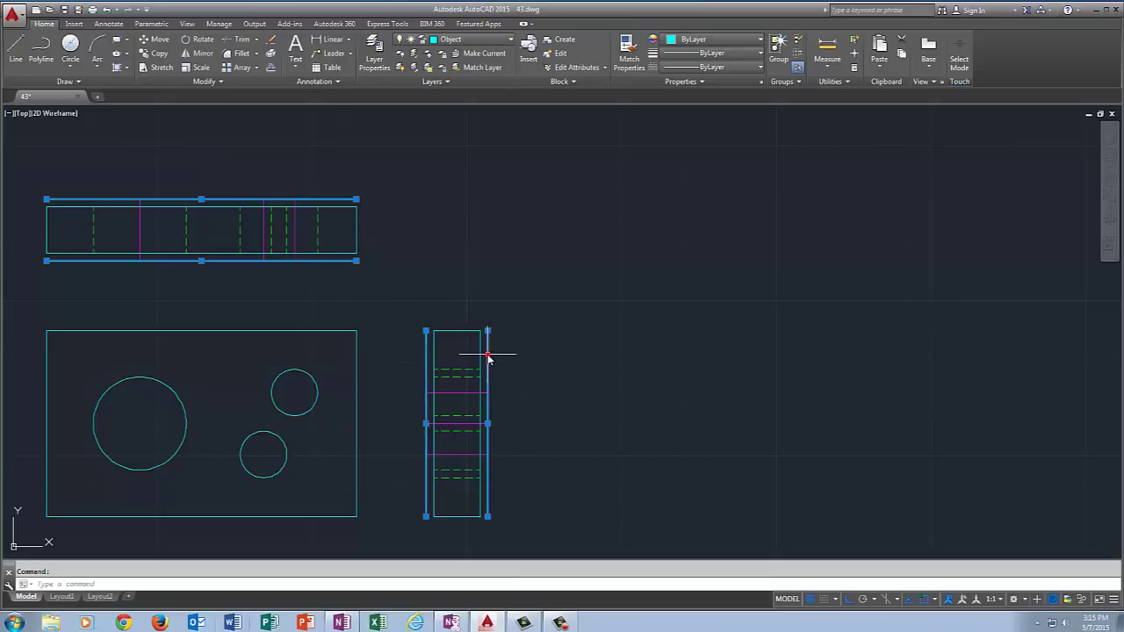
{"action": "key", "text": "Delete"}
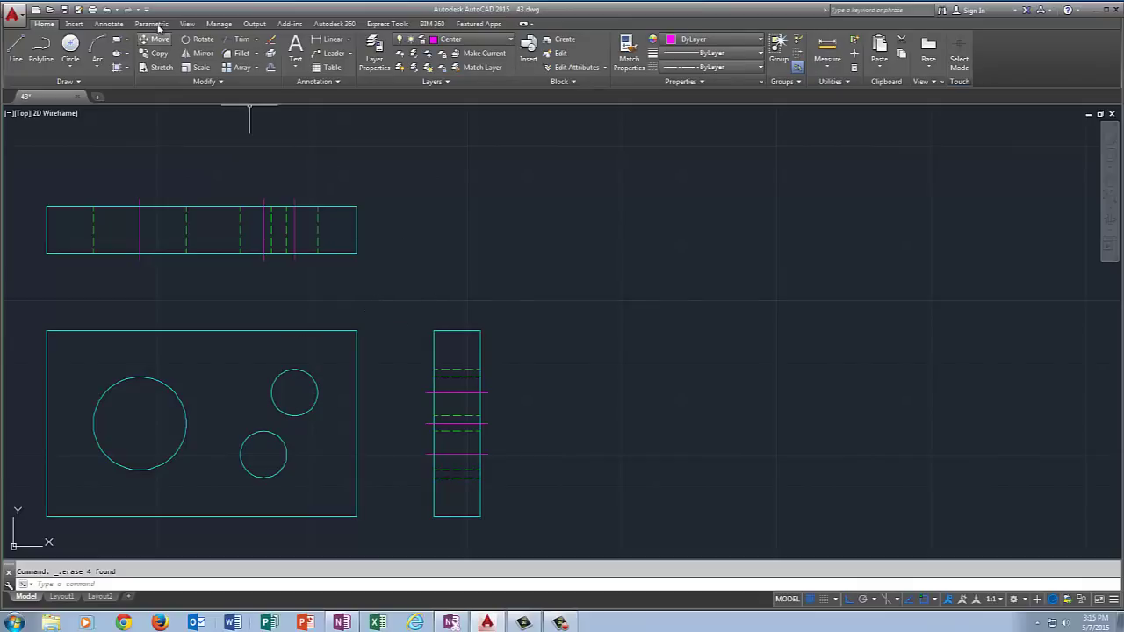
- Modify the Standard dimension style so its center marks use the Line option
{"action": "left_click", "coordinate": [109, 24]}
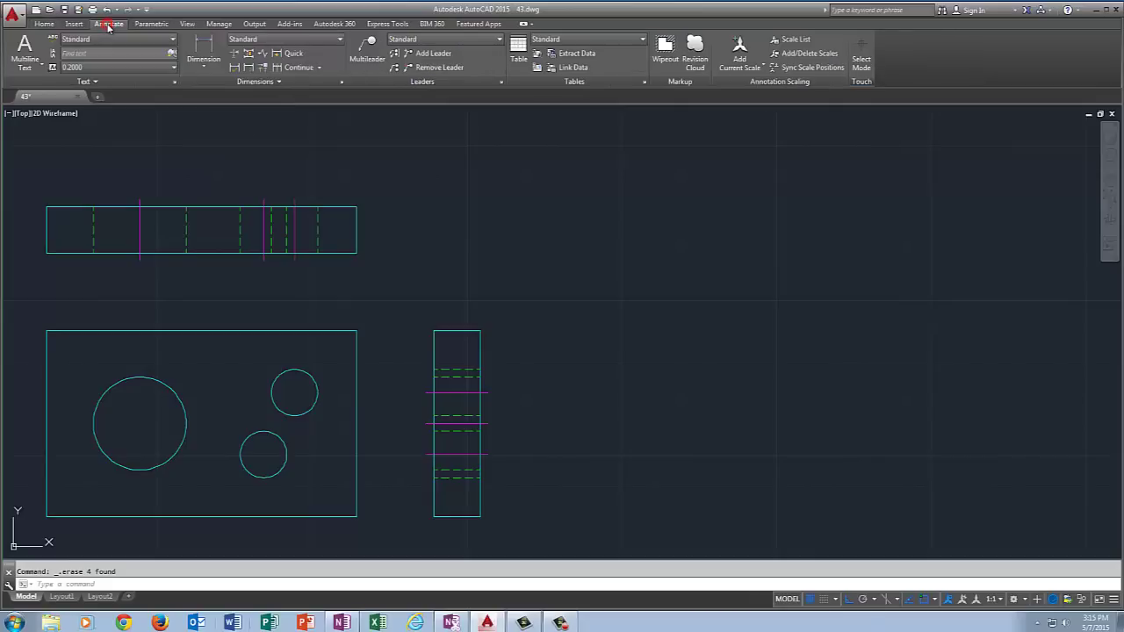
{"action": "left_click", "coordinate": [342, 82]}
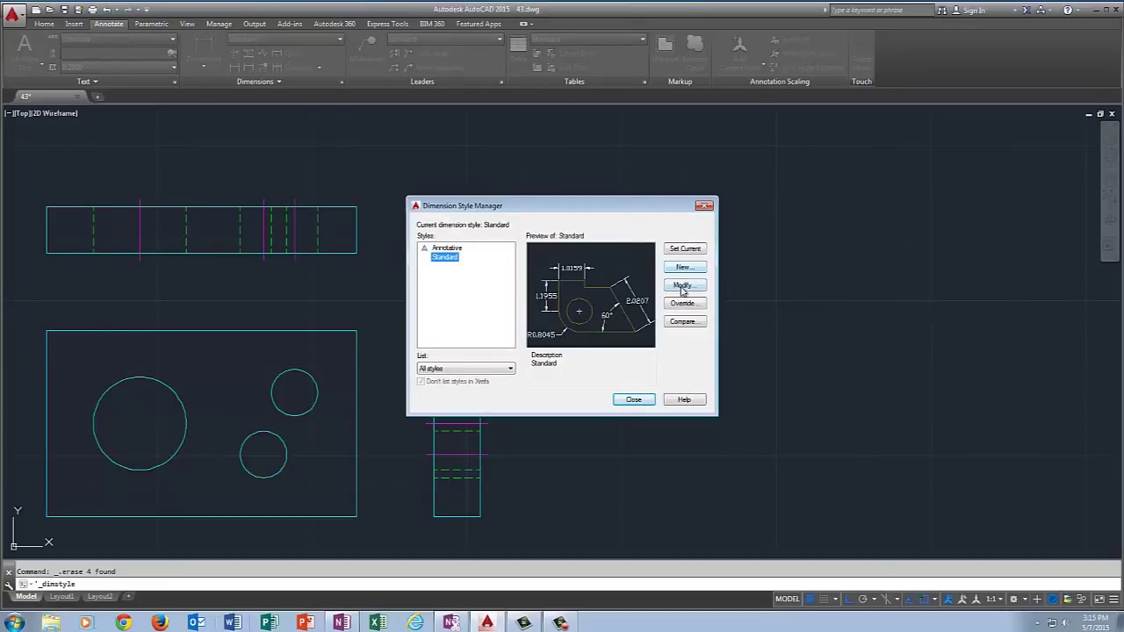
{"action": "left_click", "coordinate": [683, 287]}
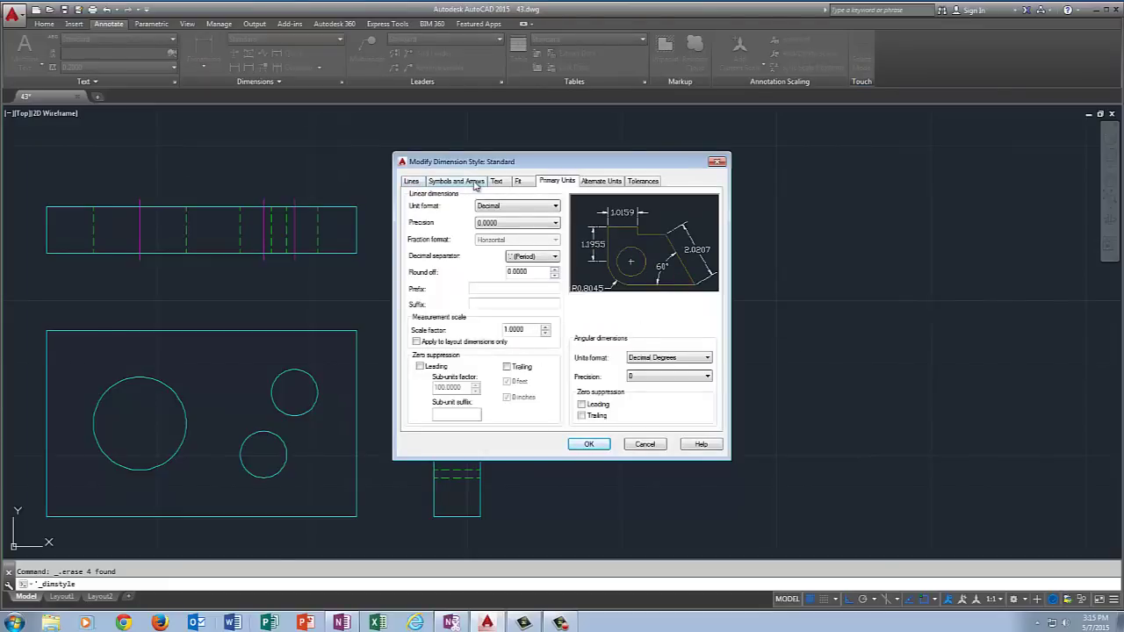
{"action": "left_click", "coordinate": [474, 182]}
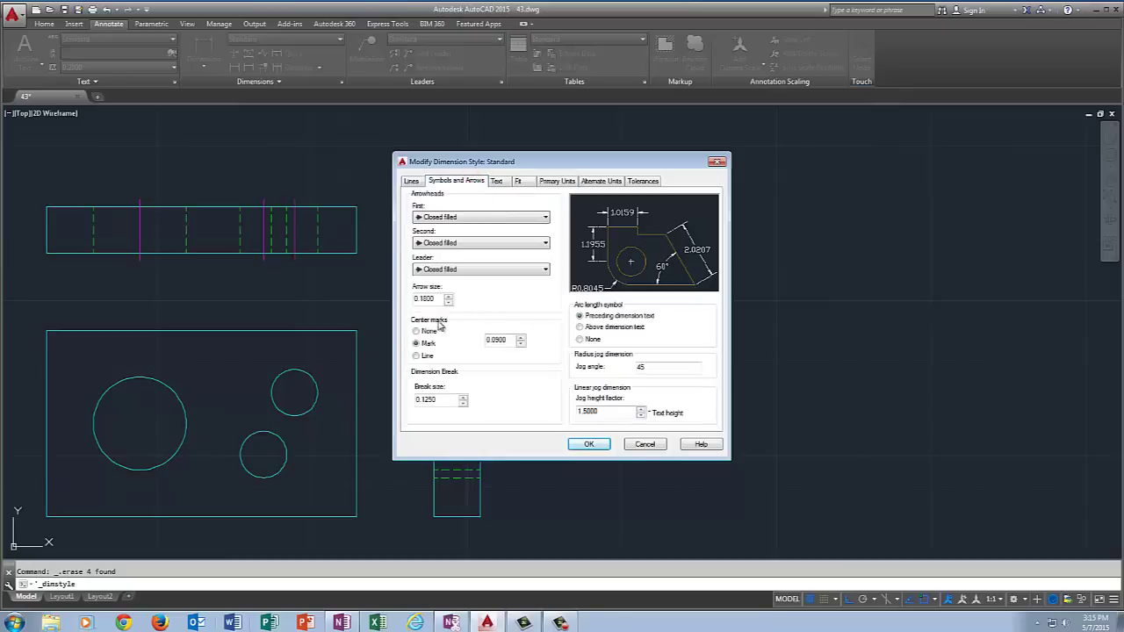
{"action": "left_click", "coordinate": [418, 357]}
{"action": "left_click", "coordinate": [590, 444]}
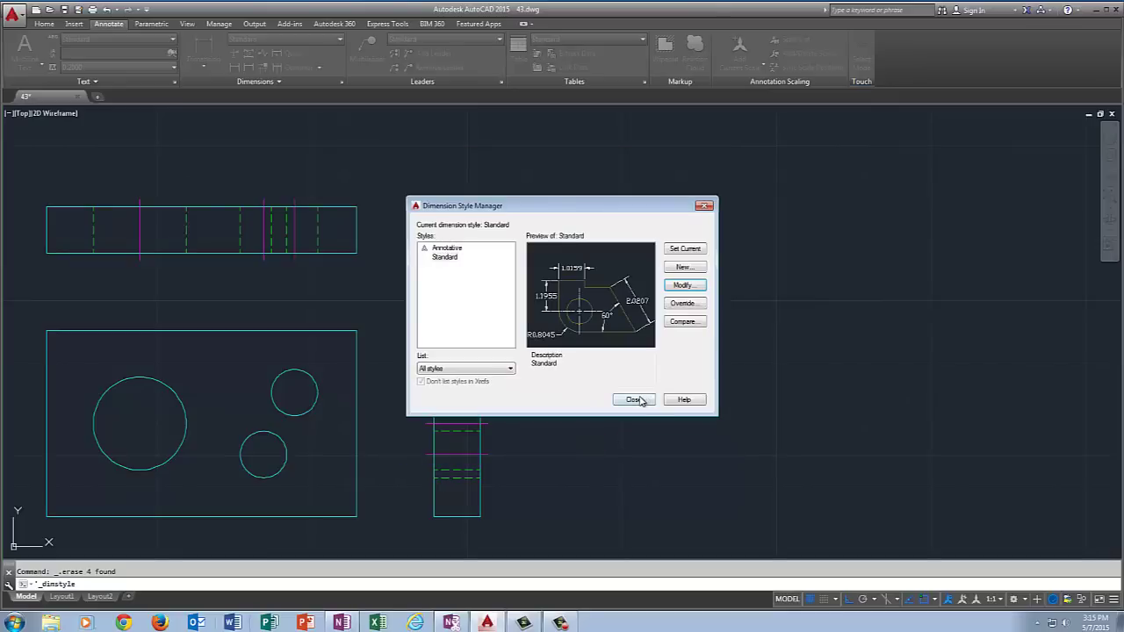
- Close the dimension style manager and add a center mark to the large circle in the front view using DIMCENTER
{"action": "left_click", "coordinate": [634, 399]}
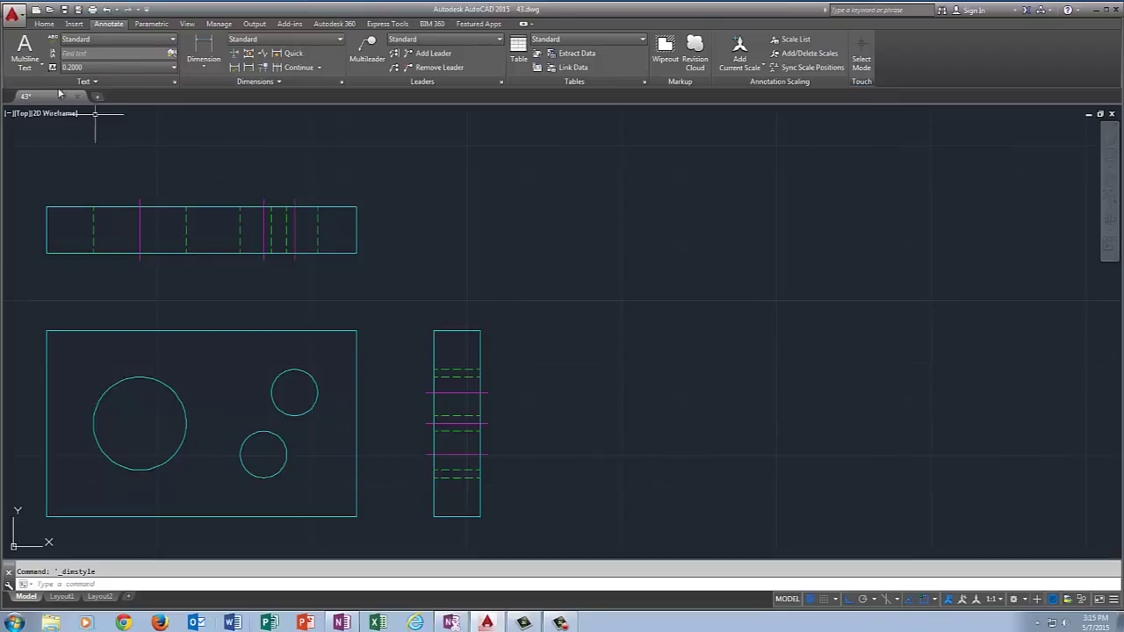
{"action": "left_click", "coordinate": [42, 24]}
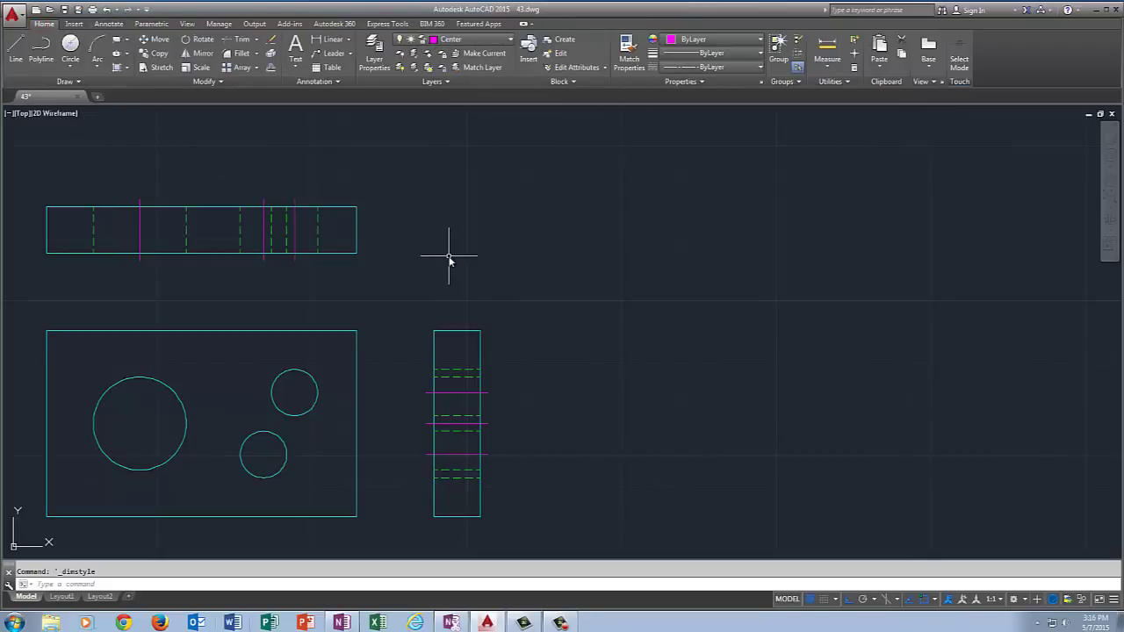
{"action": "type", "text": "DIMCEN"}
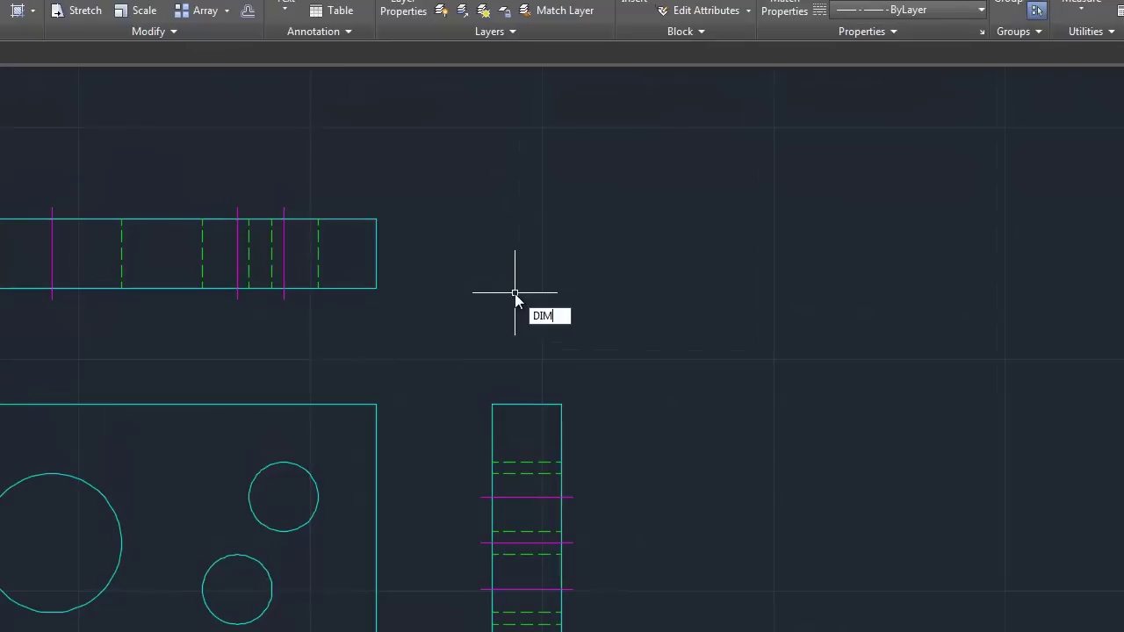
{"action": "type", "text": "TER"}
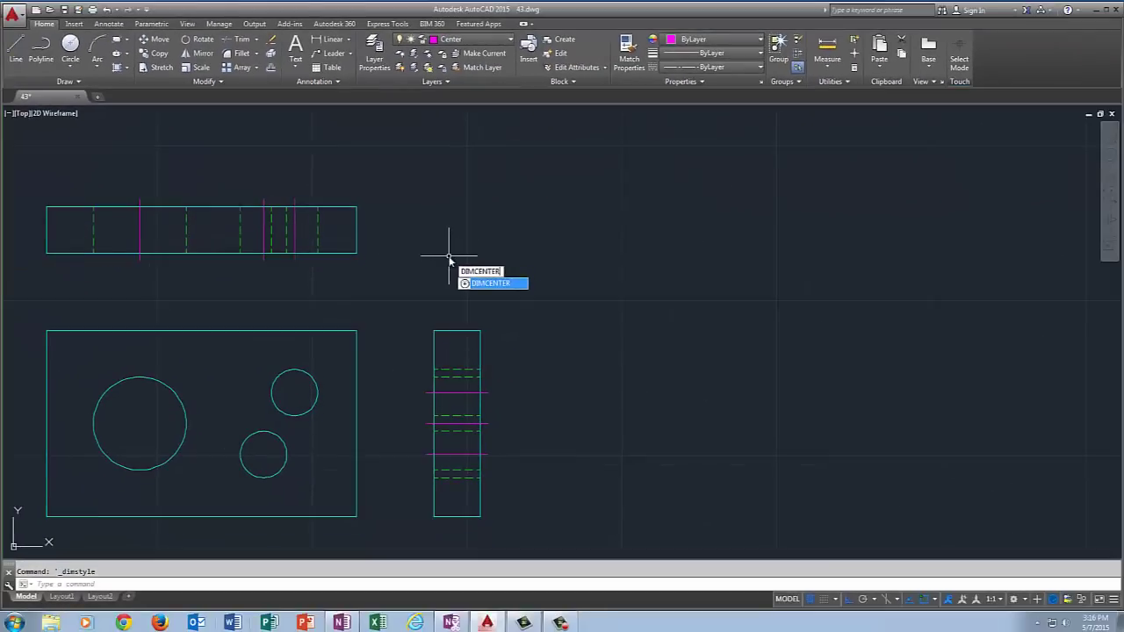
{"action": "key", "text": "Return"}
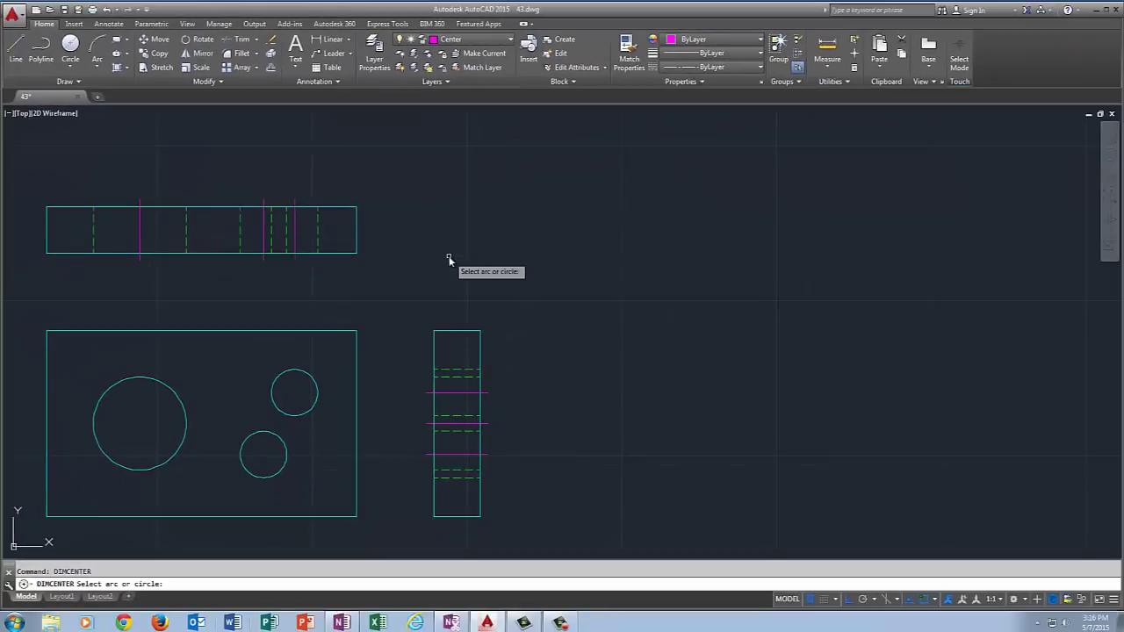
{"action": "left_click", "coordinate": [158, 384]}
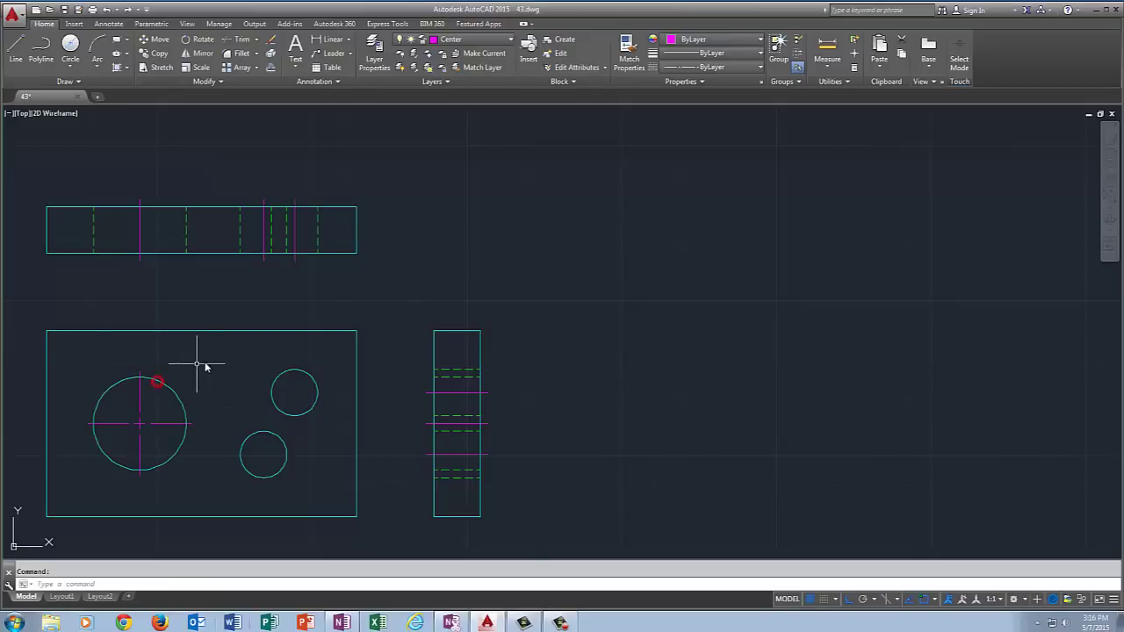
- Add center marks to the two small circles in the front view
{"action": "right_click", "coordinate": [294, 287]}
{"action": "left_click", "coordinate": [323, 295]}
{"action": "left_click", "coordinate": [294, 368]}
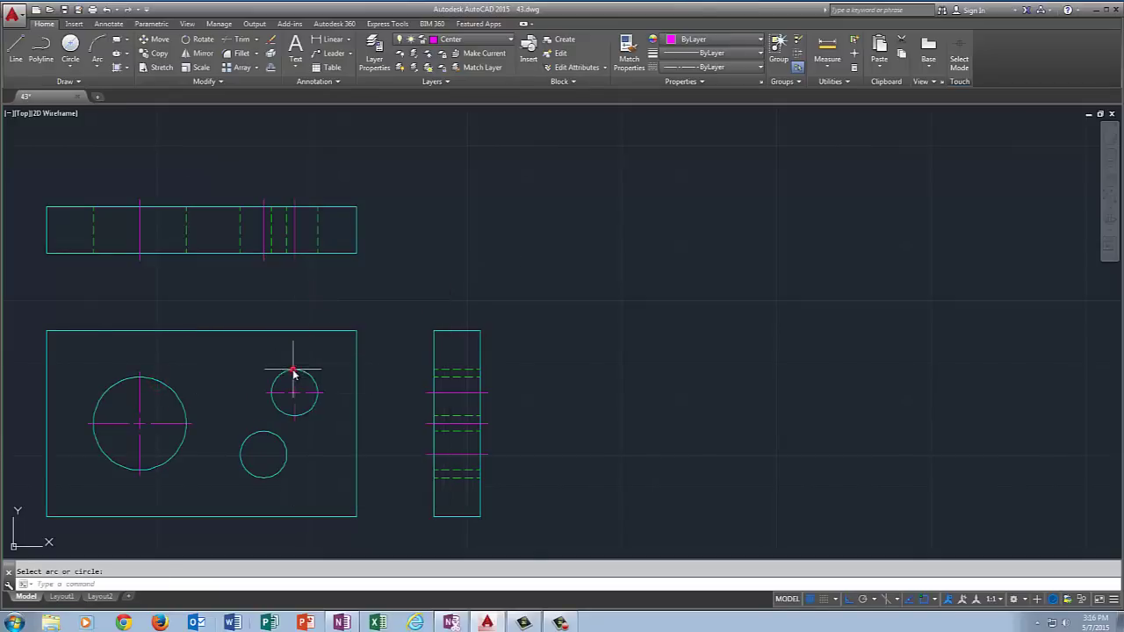
{"action": "right_click", "coordinate": [380, 265]}
{"action": "left_click", "coordinate": [404, 271]}
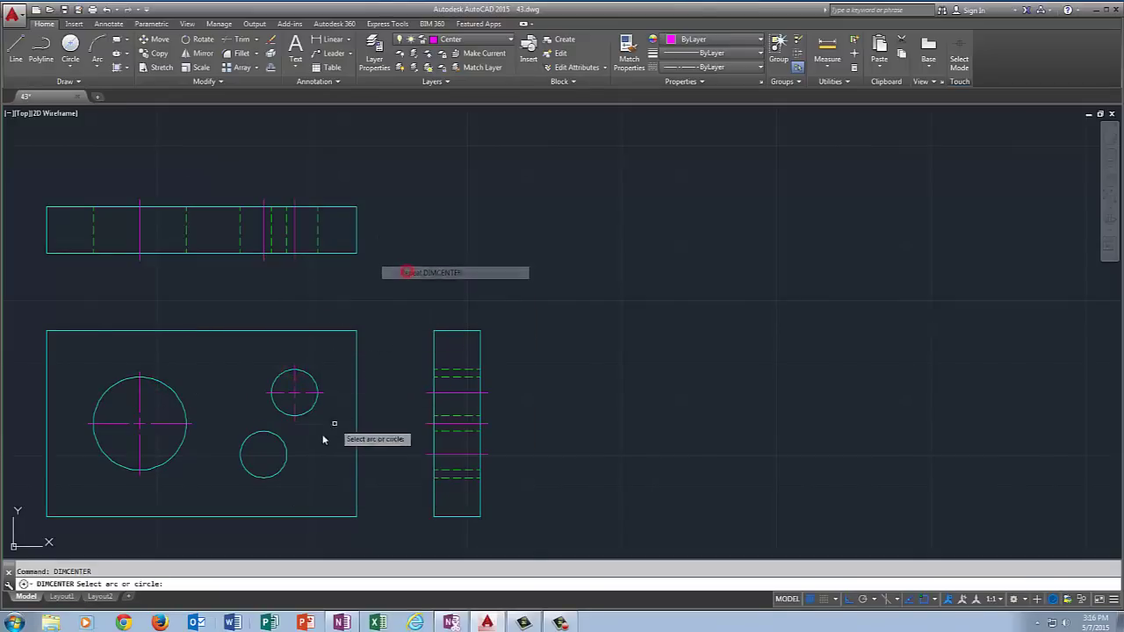
{"action": "left_click", "coordinate": [286, 451]}
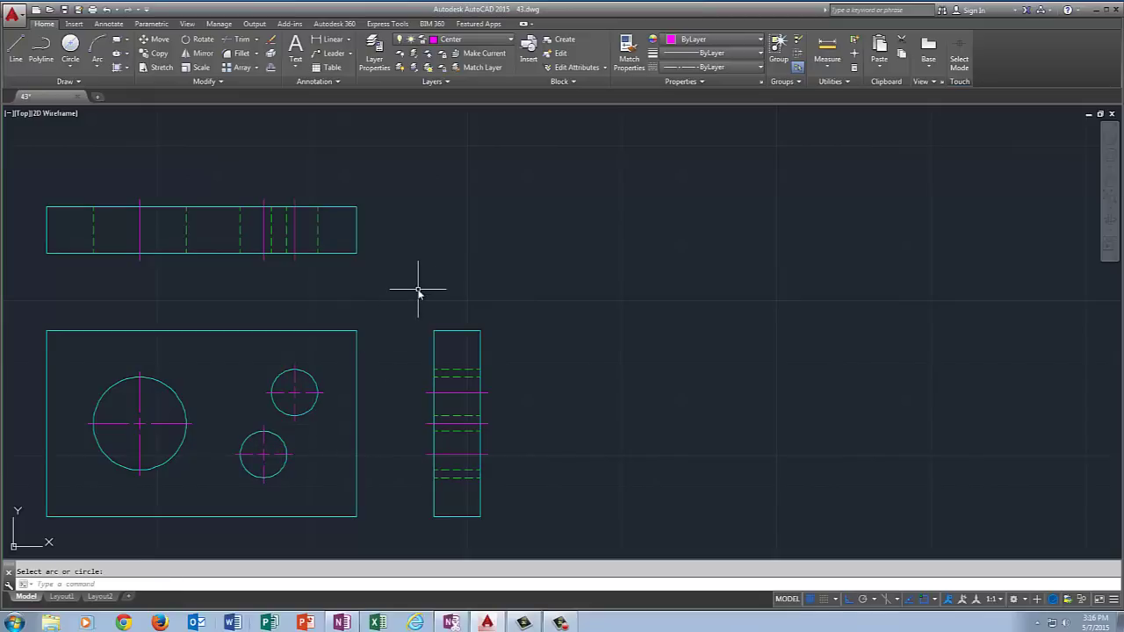
{"action": "key", "text": "Return"}
{"action": "key", "text": "Escape"}
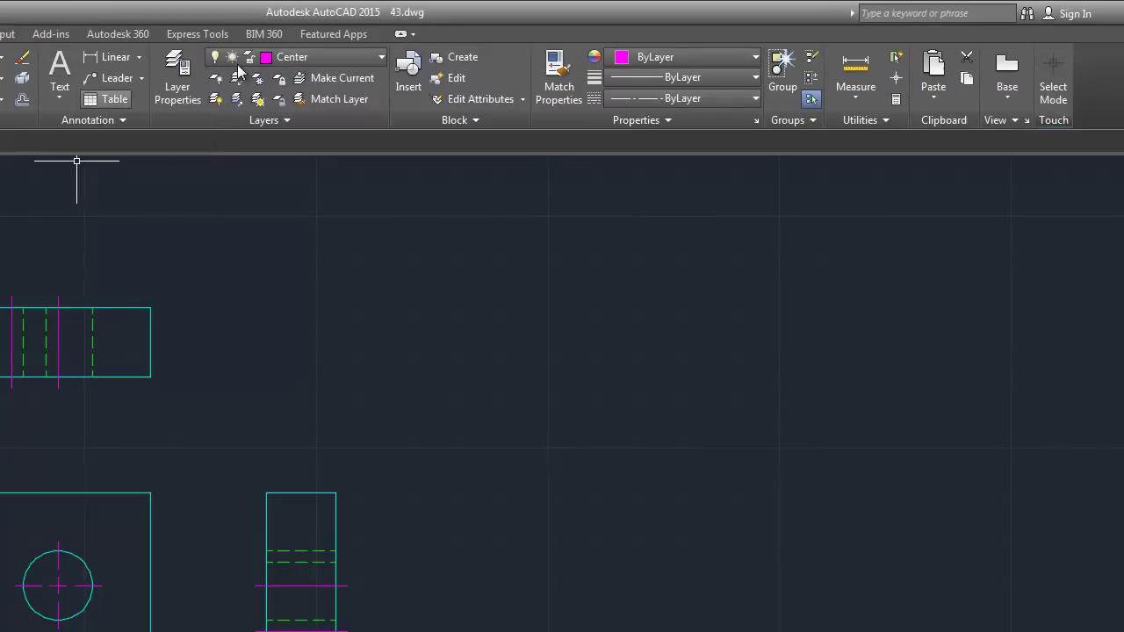
- Make the Object layer current and place the drafter's surname as single-line text above the side view, with default height and 0 rotation
{"action": "left_click", "coordinate": [307, 58]}
{"action": "left_click", "coordinate": [303, 167]}
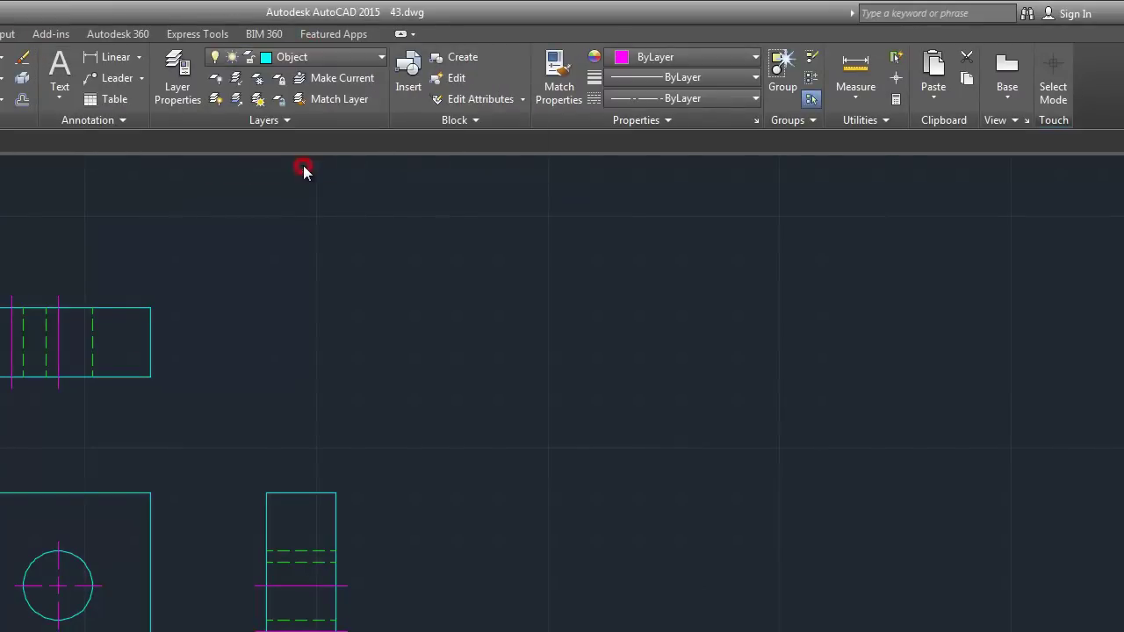
{"action": "left_click", "coordinate": [58, 96]}
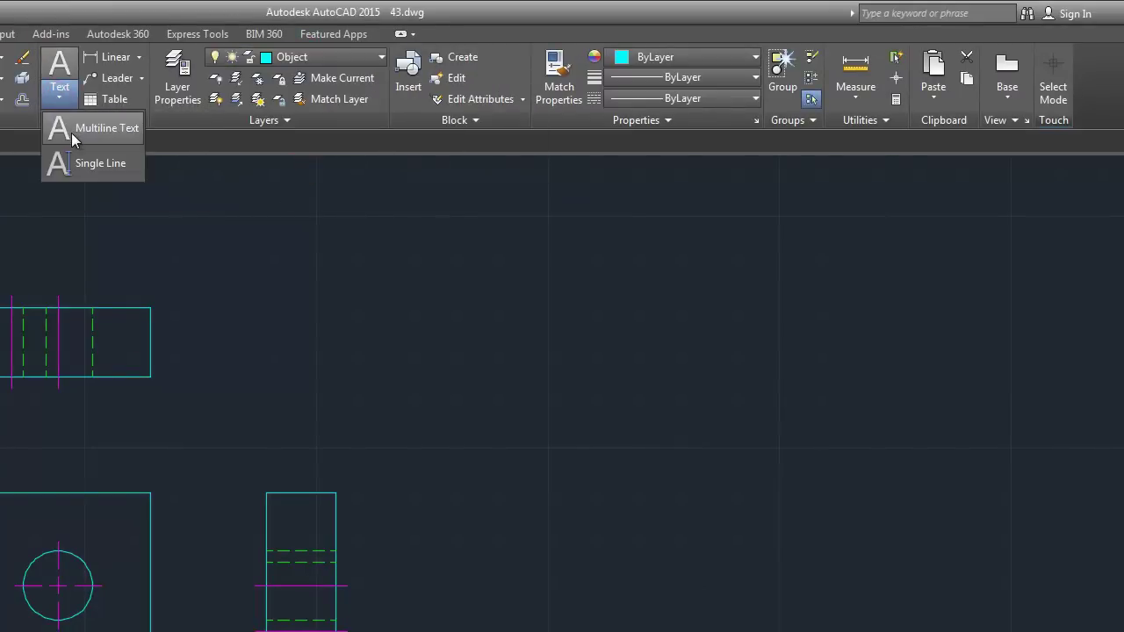
{"action": "left_click", "coordinate": [74, 165]}
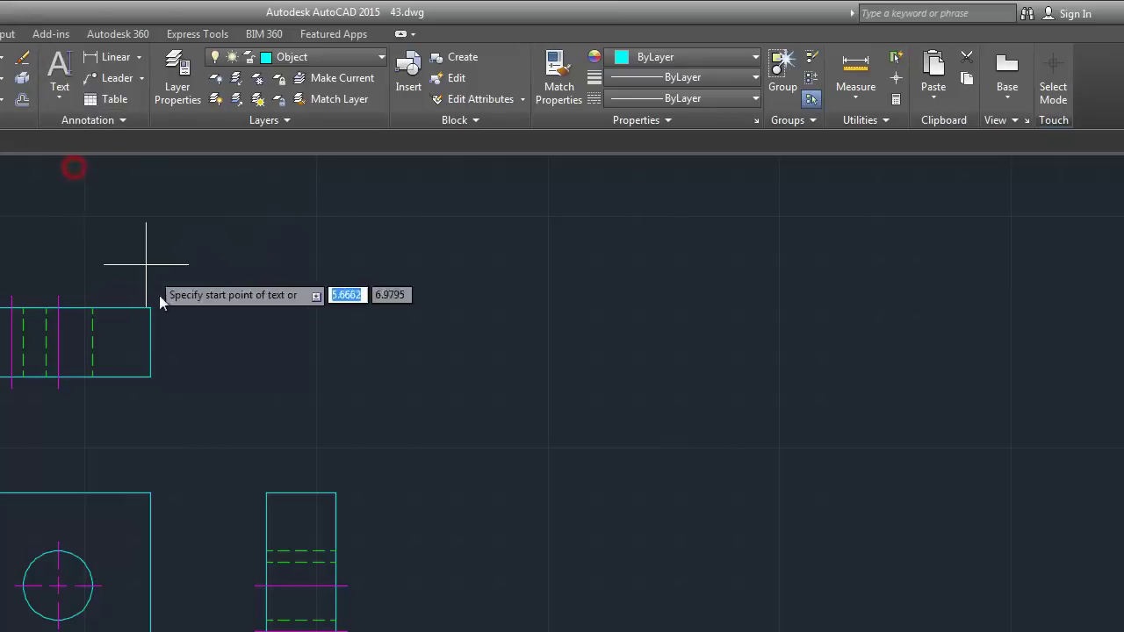
{"action": "left_click", "coordinate": [238, 369]}
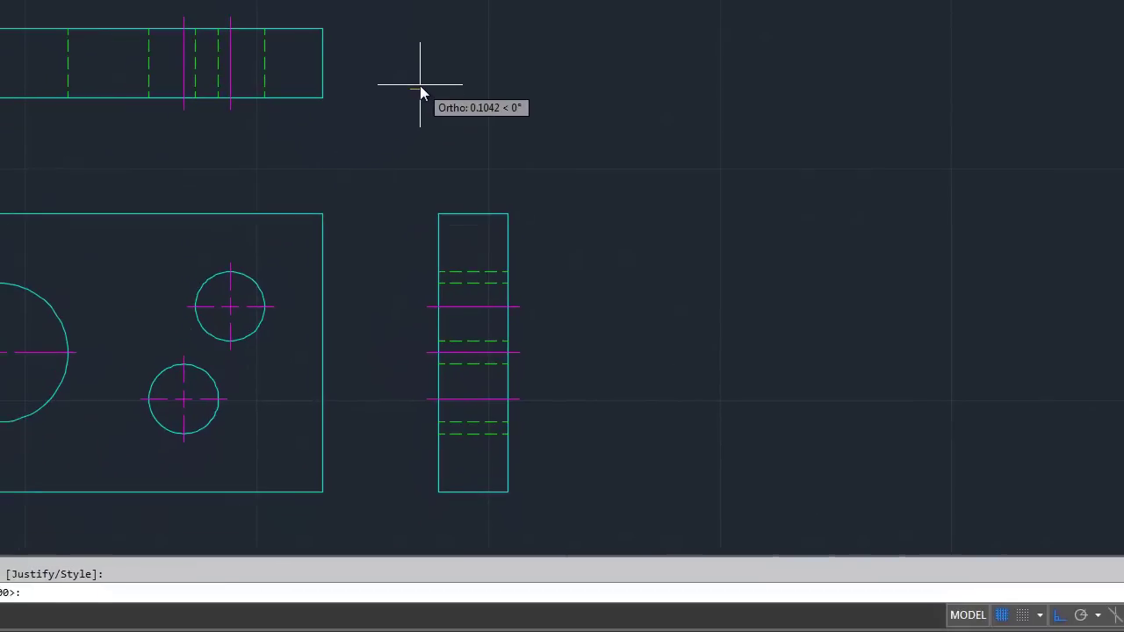
{"action": "key", "text": "Return"}
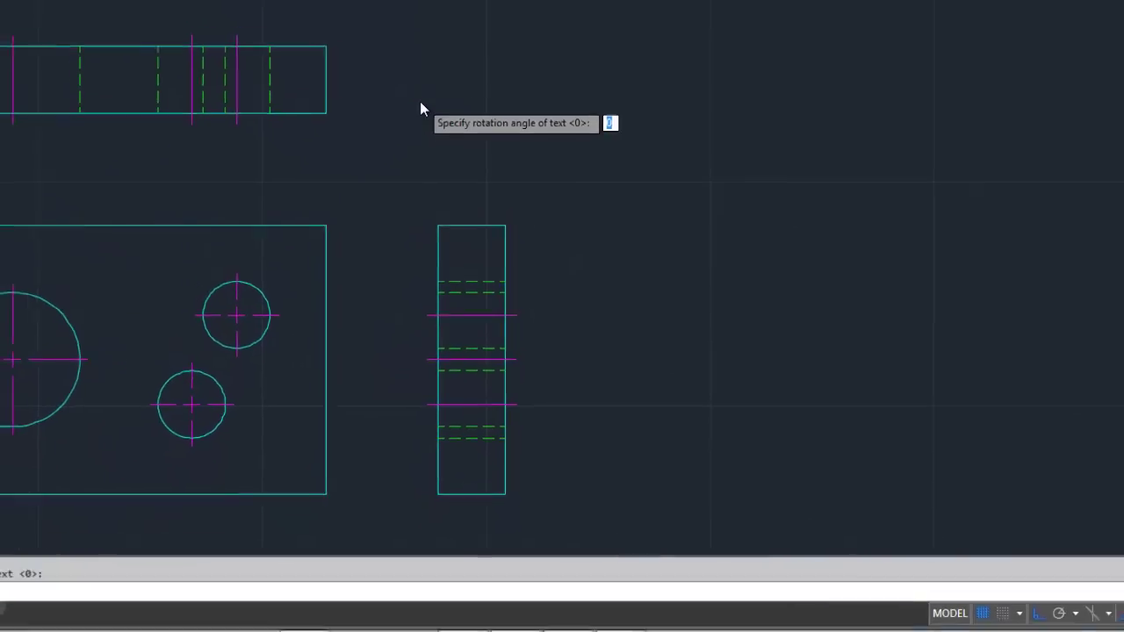
{"action": "key", "text": "Return"}
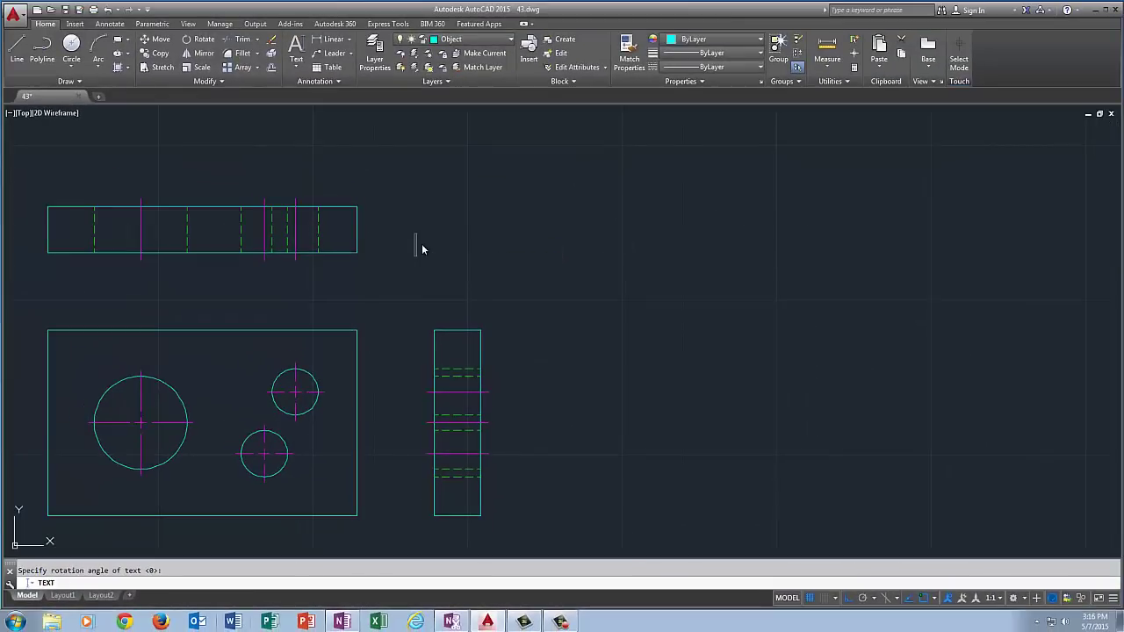
{"action": "type", "text": "RAUSCH"}
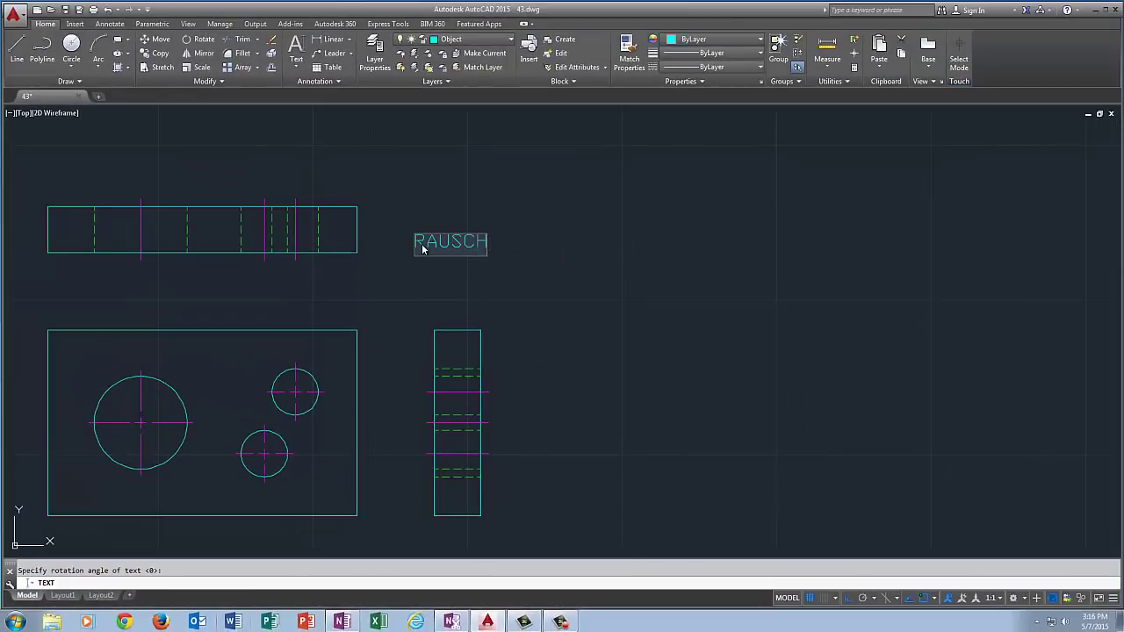
{"action": "key", "text": "Return"}
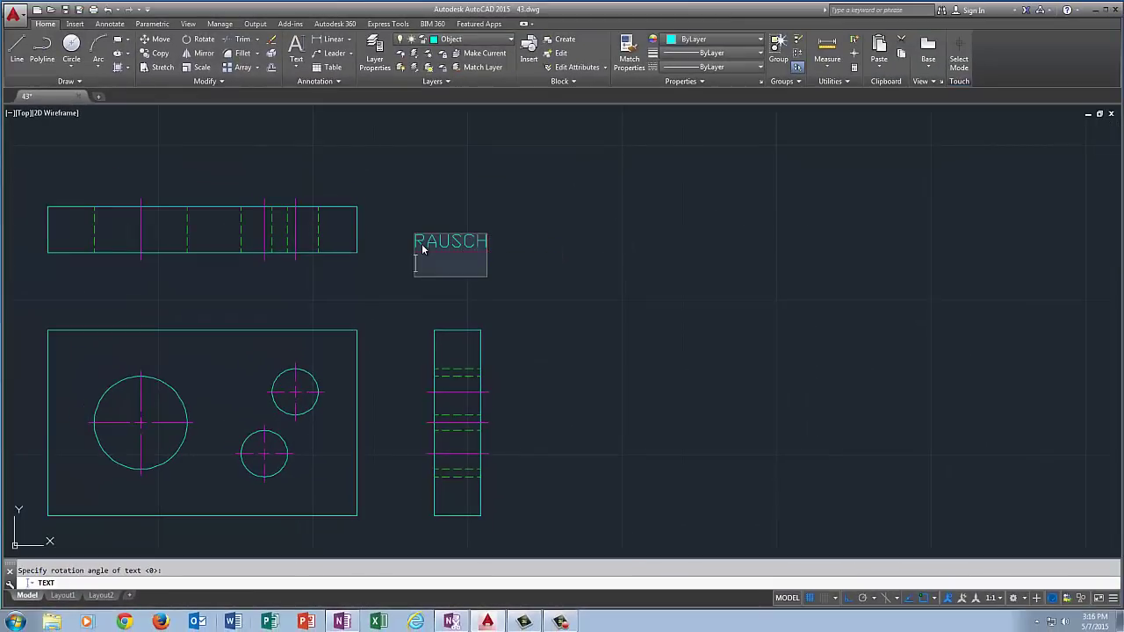
{"action": "key", "text": "Return"}
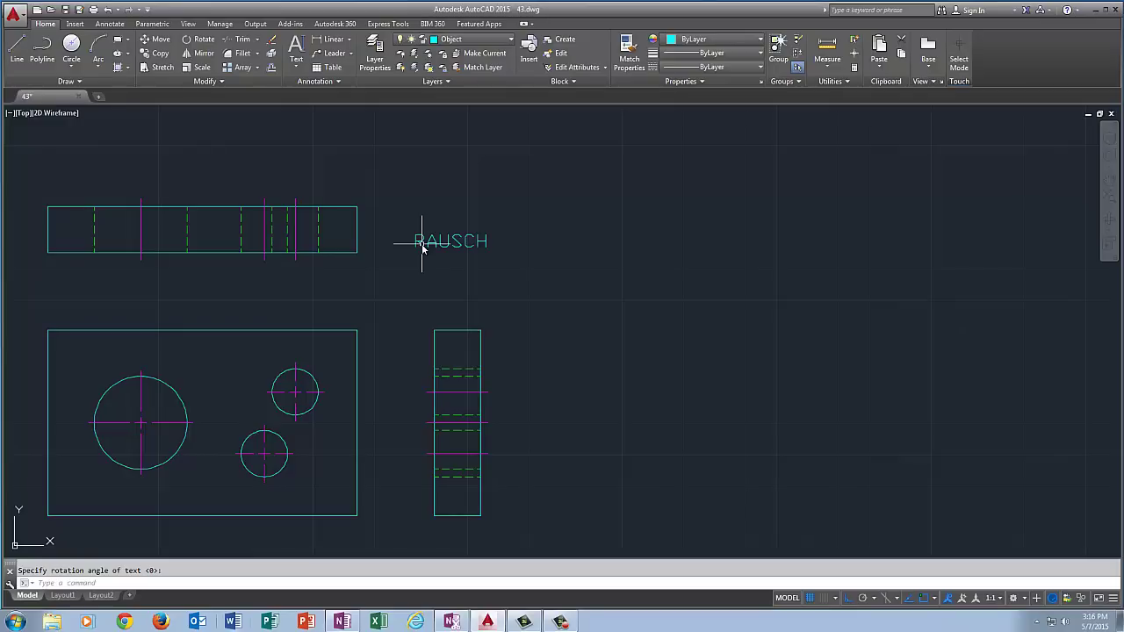
- Start a plot and set its plot area to a window enclosing all three views and the name text
{"action": "left_click", "coordinate": [19, 14]}
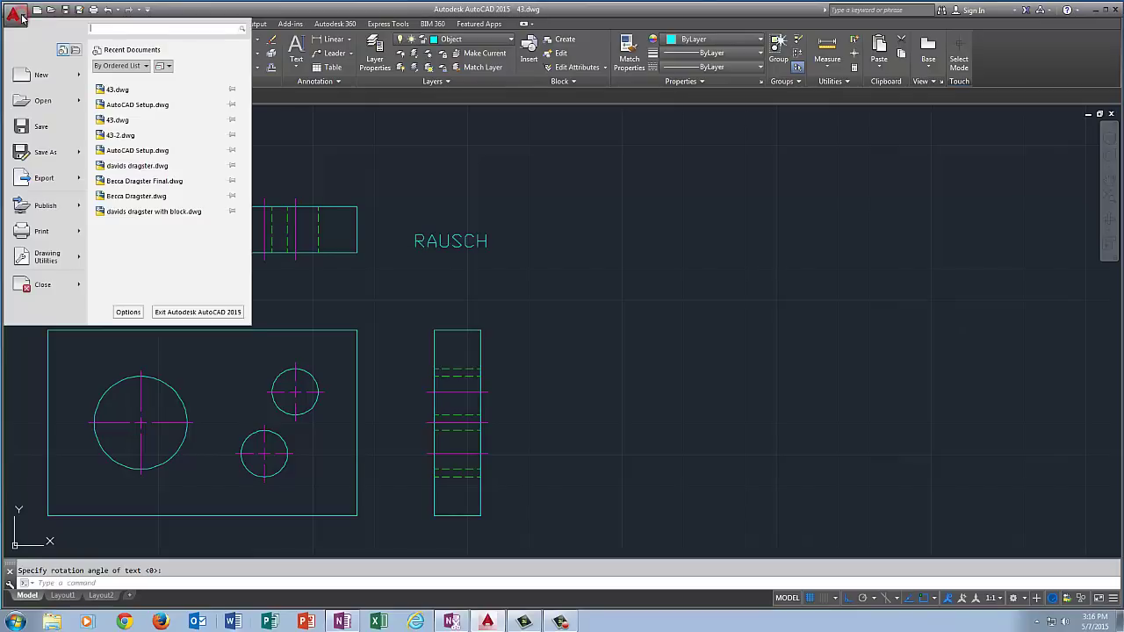
{"action": "left_click", "coordinate": [66, 244]}
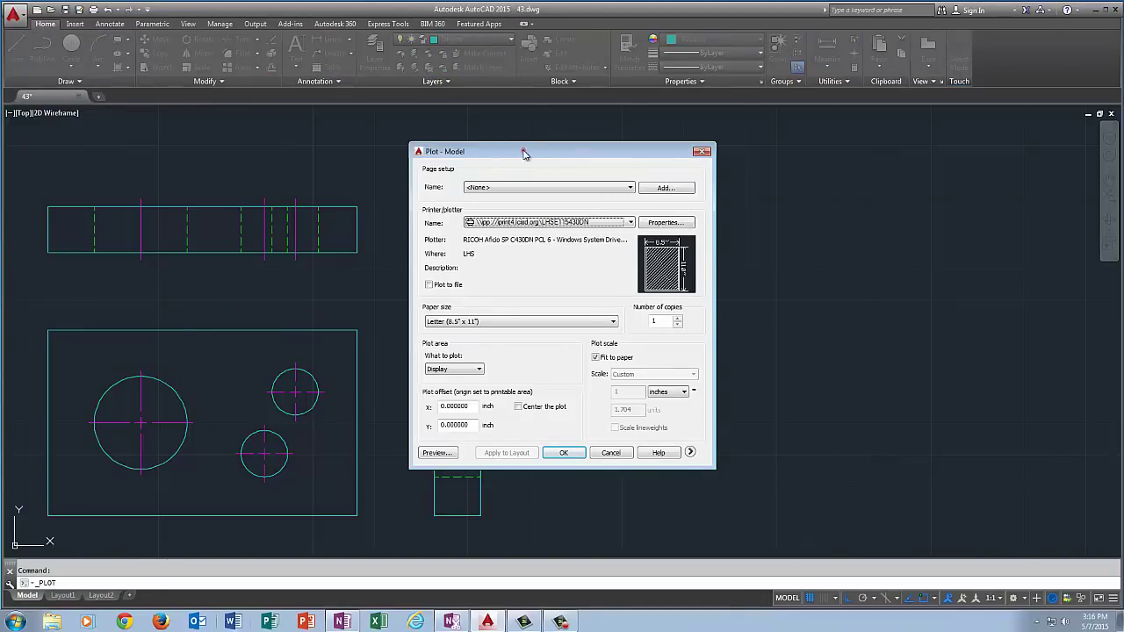
{"action": "left_click_drag", "start_coordinate": [525, 152], "coordinate": [765, 138]}
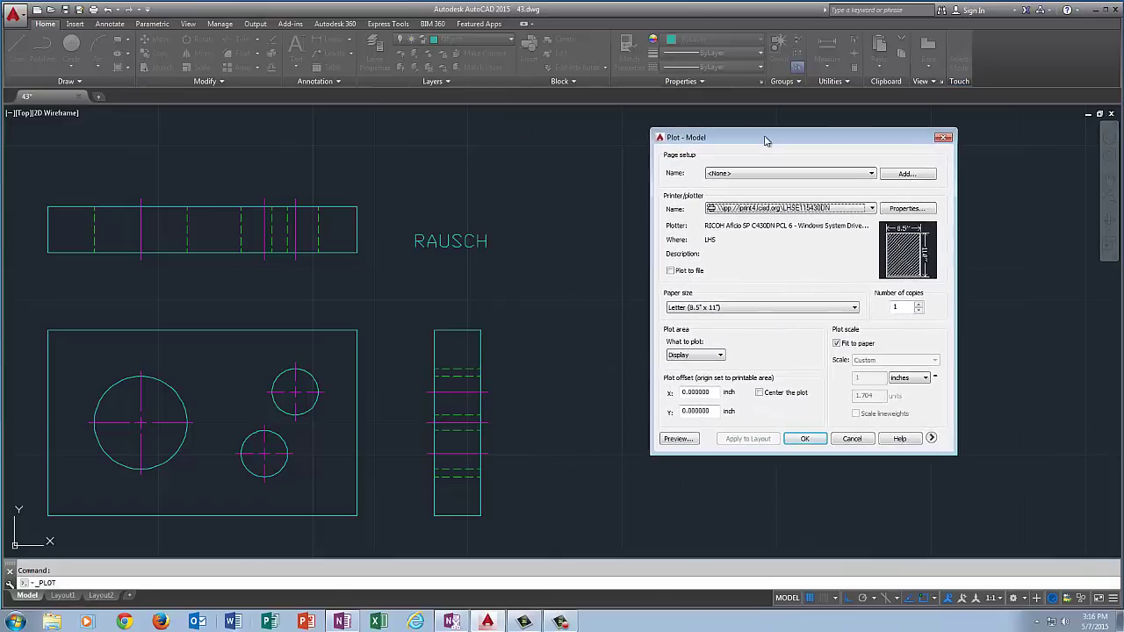
{"action": "left_click", "coordinate": [700, 357]}
{"action": "left_click", "coordinate": [679, 388]}
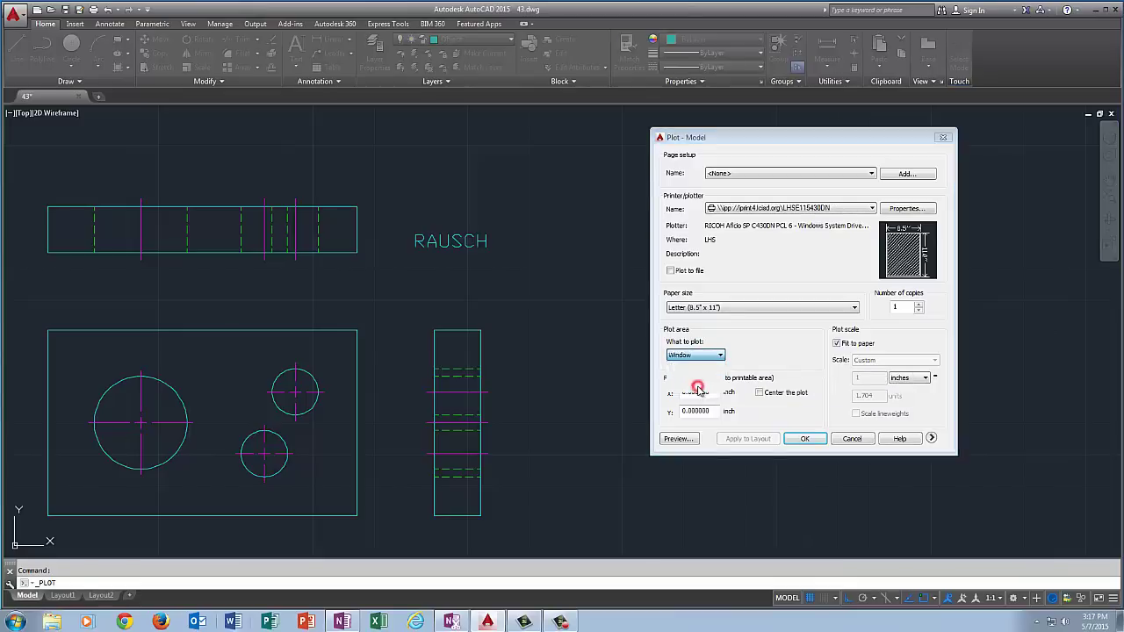
{"action": "left_click", "coordinate": [17, 143]}
{"action": "middle_click_drag", "start_coordinate": [473, 530], "coordinate": [491, 509]}
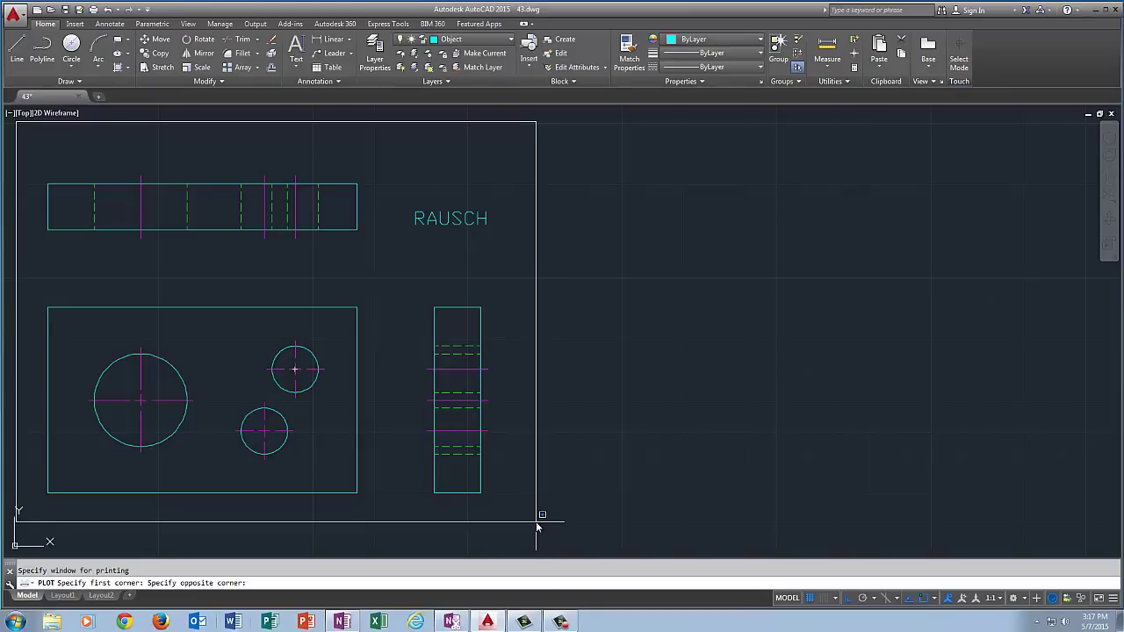
{"action": "left_click", "coordinate": [538, 525]}
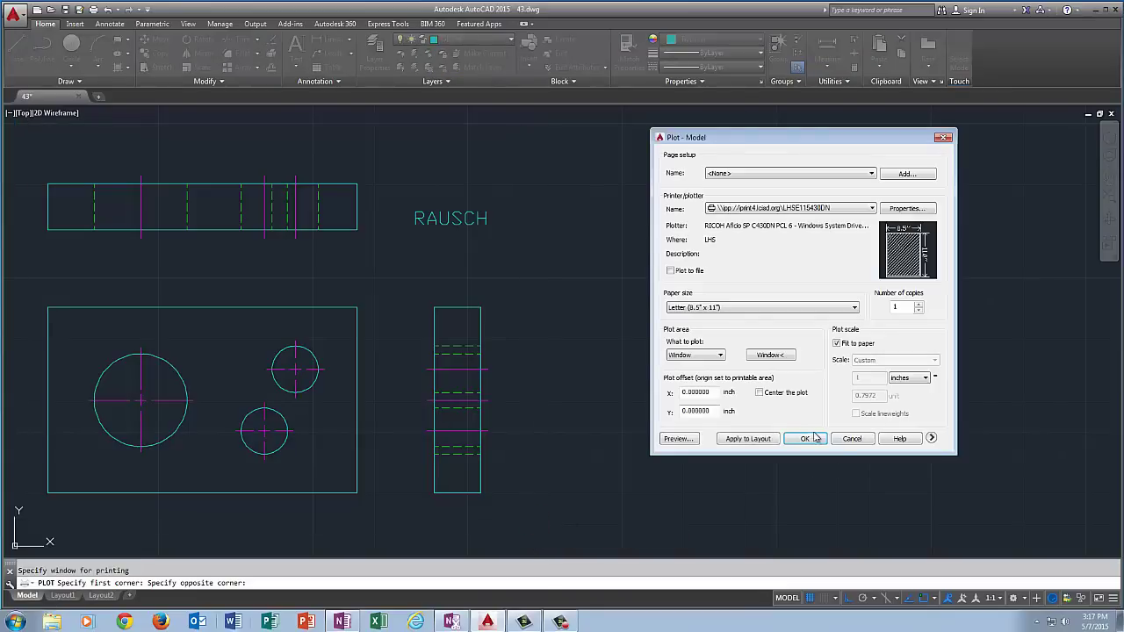